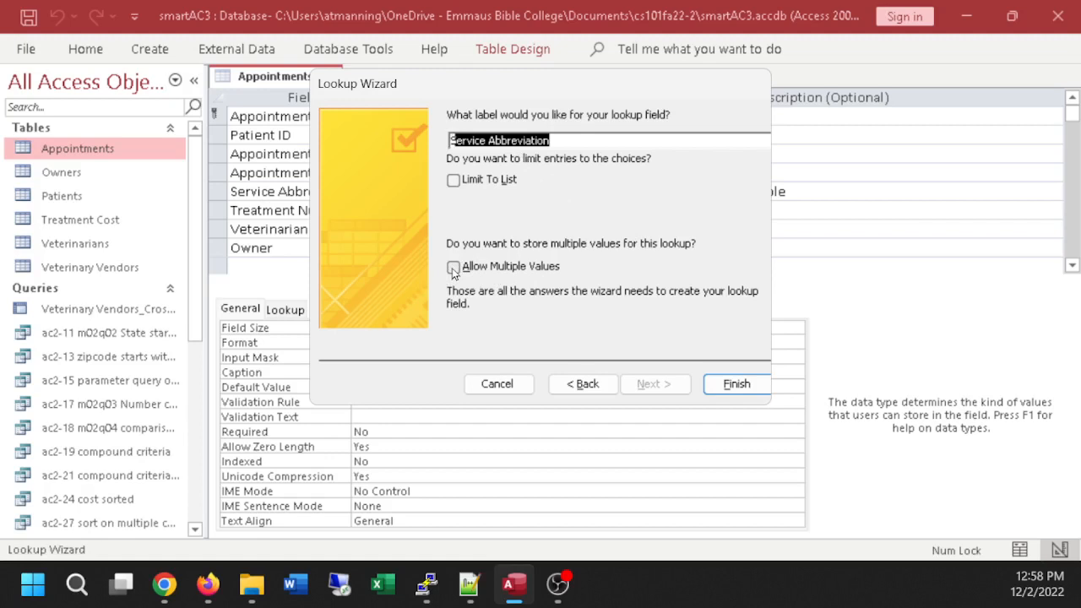
# Allow multiple values for the Service Abbreviation lookup and go back through the wizard to its list of typed values.
pyautogui.click(453, 267)
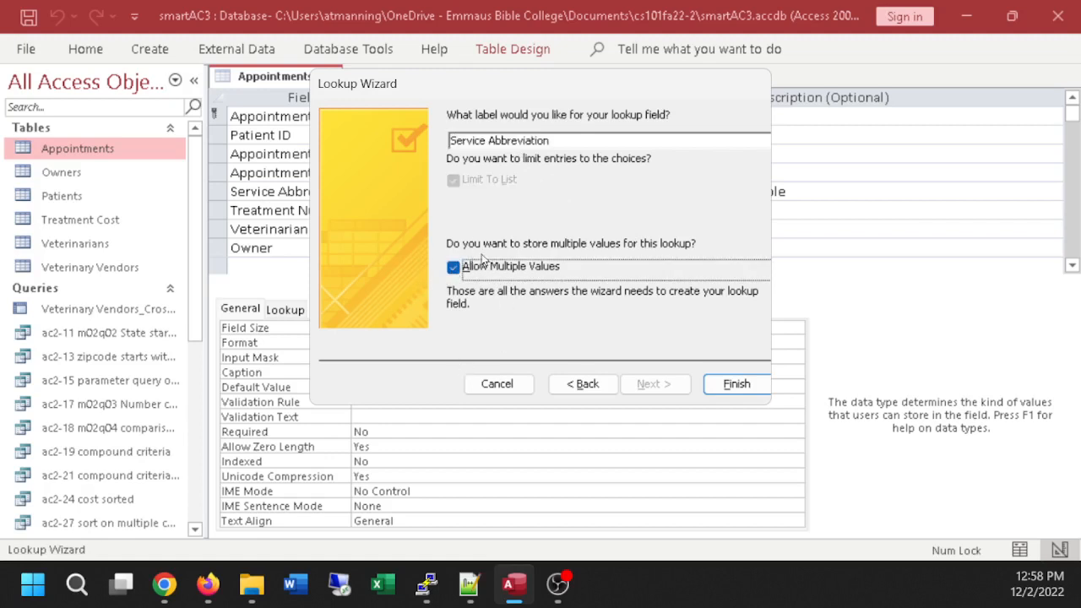
pyautogui.click(589, 386)
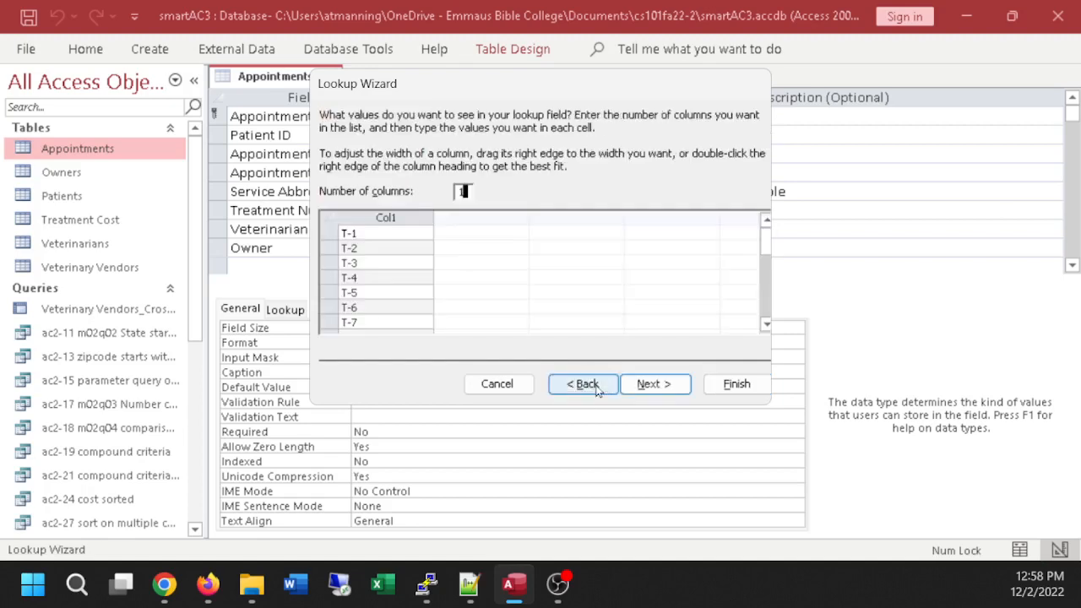
pyautogui.click(588, 385)
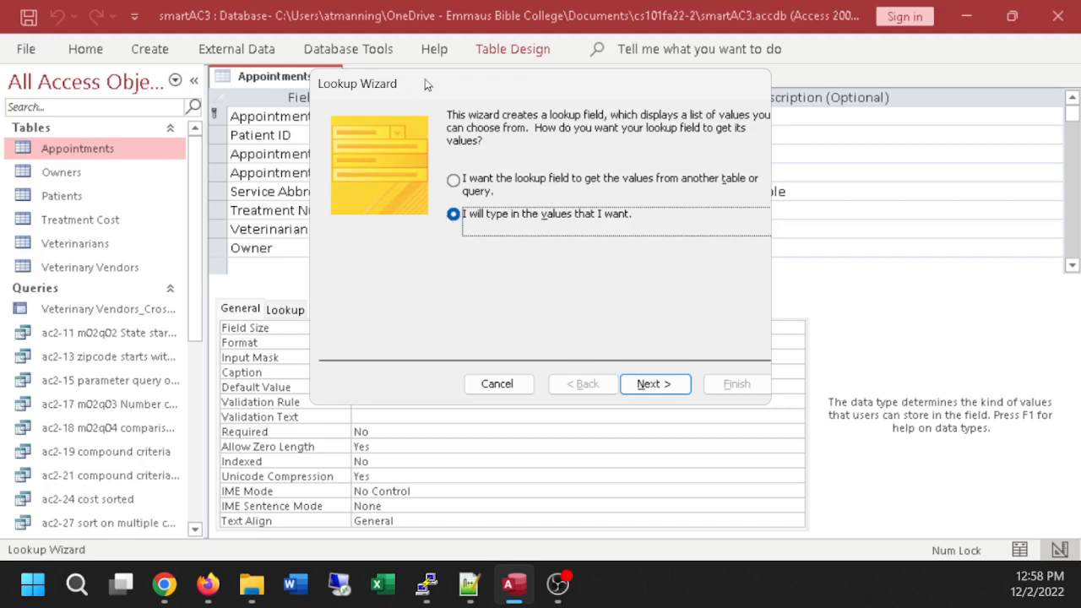
pyautogui.moveTo(427, 84); pyautogui.dragTo(538, 70)
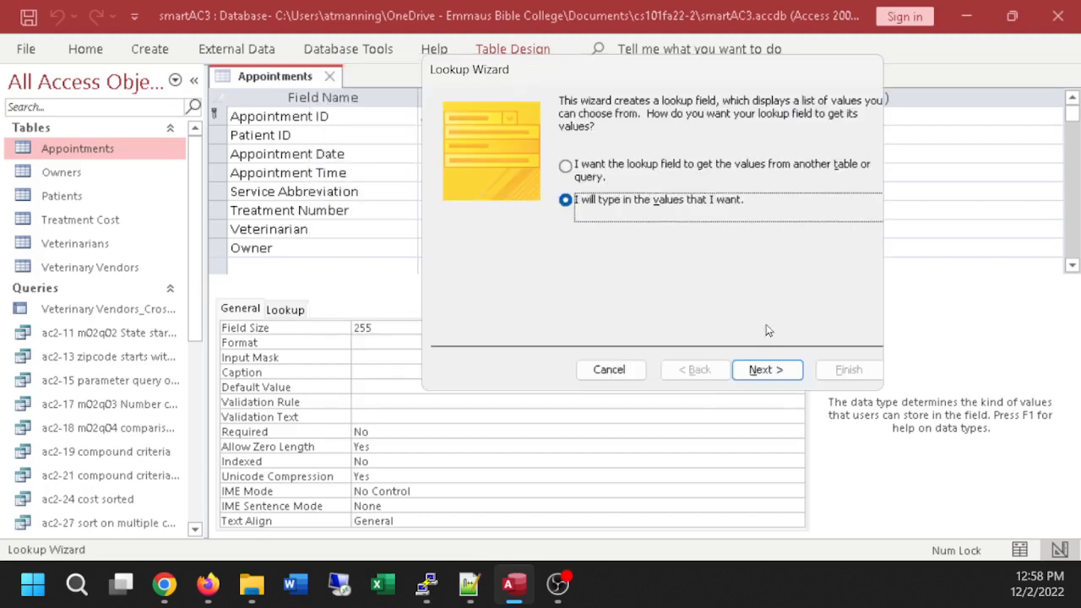
pyautogui.click(765, 370)
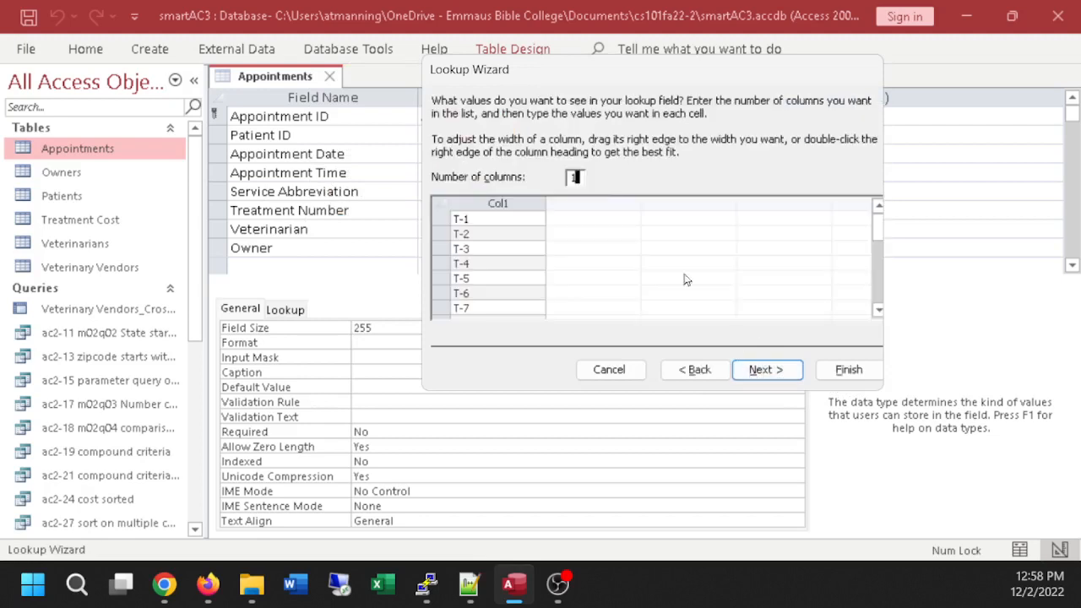
# Review the full list of typed treatment codes in the lookup's single column.
pyautogui.scroll(-3, 511, 247)
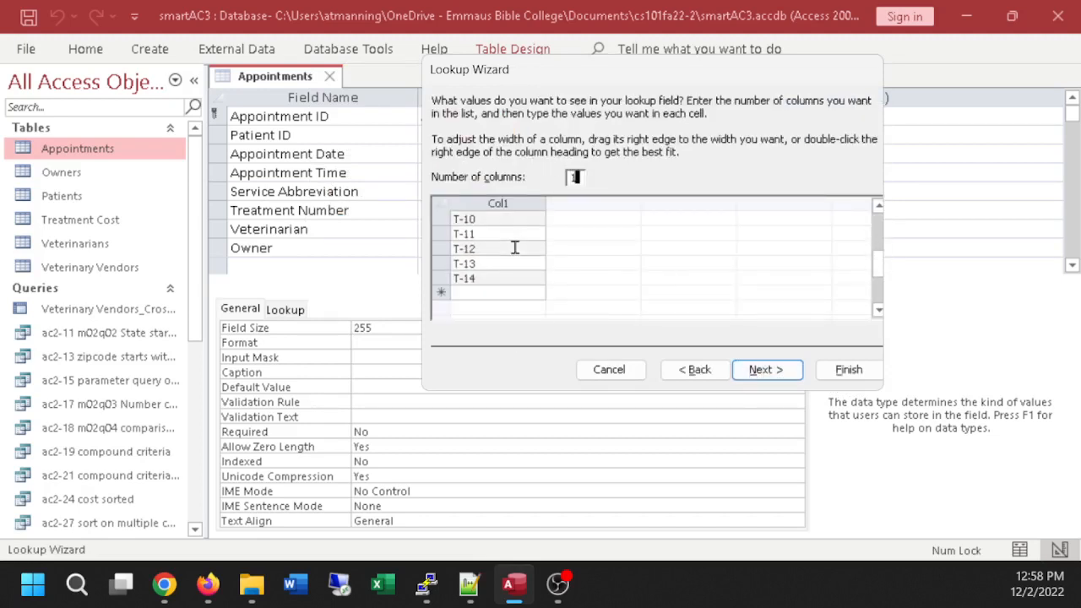
pyautogui.scroll(3, 514, 248)
pyautogui.scroll(-3, 514, 248)
pyautogui.scroll(3, 514, 248)
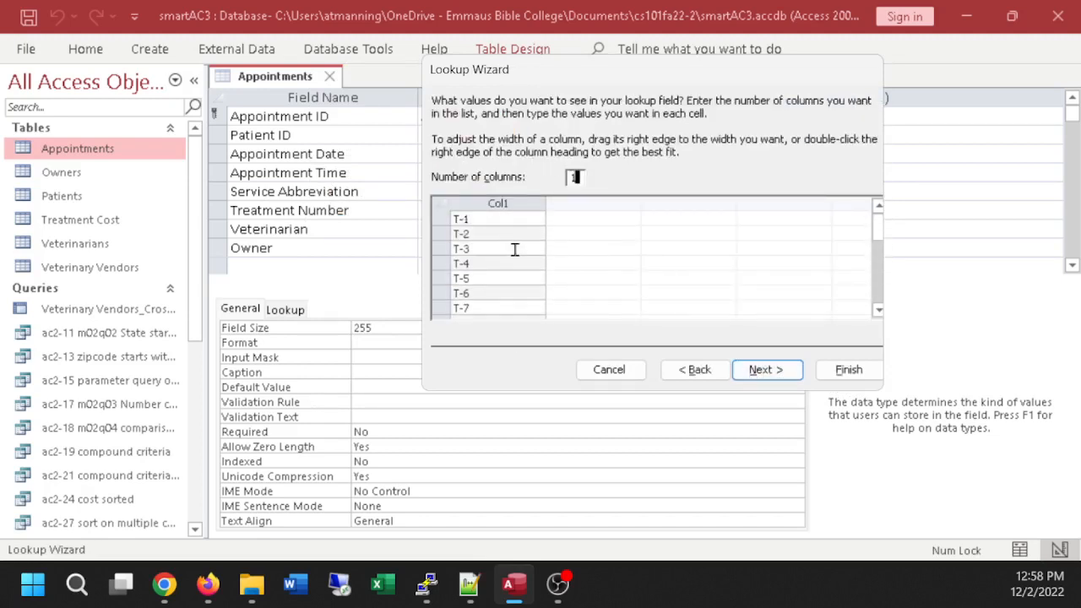
pyautogui.scroll(-2, 514, 248)
pyautogui.scroll(-3, 514, 248)
pyautogui.scroll(5, 515, 248)
pyautogui.scroll(-3, 514, 248)
pyautogui.scroll(3, 514, 248)
# Finish the wizard with the label Service Abbreviation and show the field's lookup properties.
pyautogui.click(785, 371)
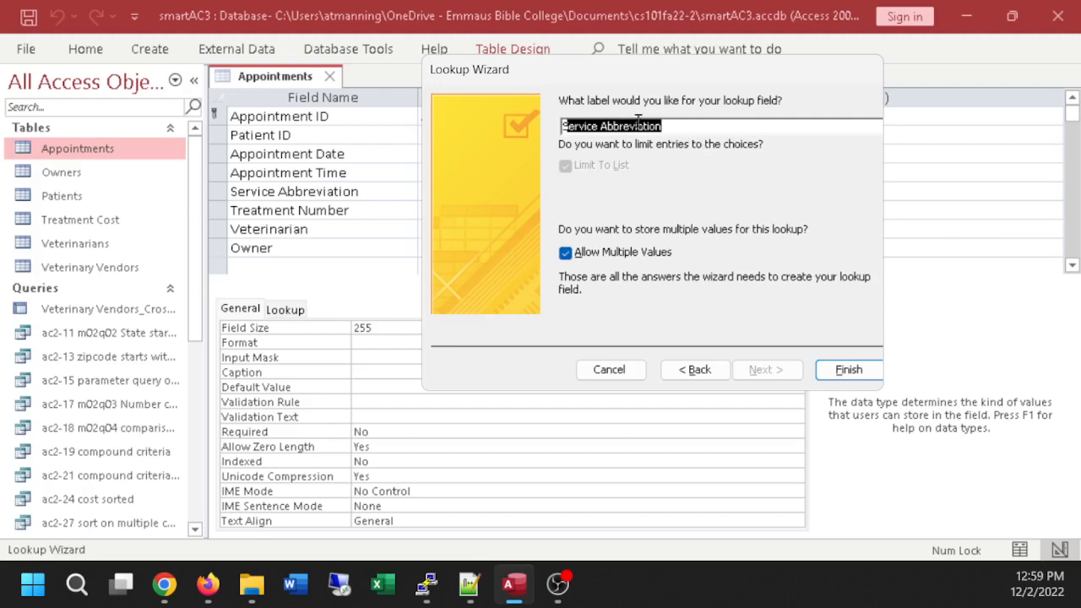
pyautogui.click(848, 370)
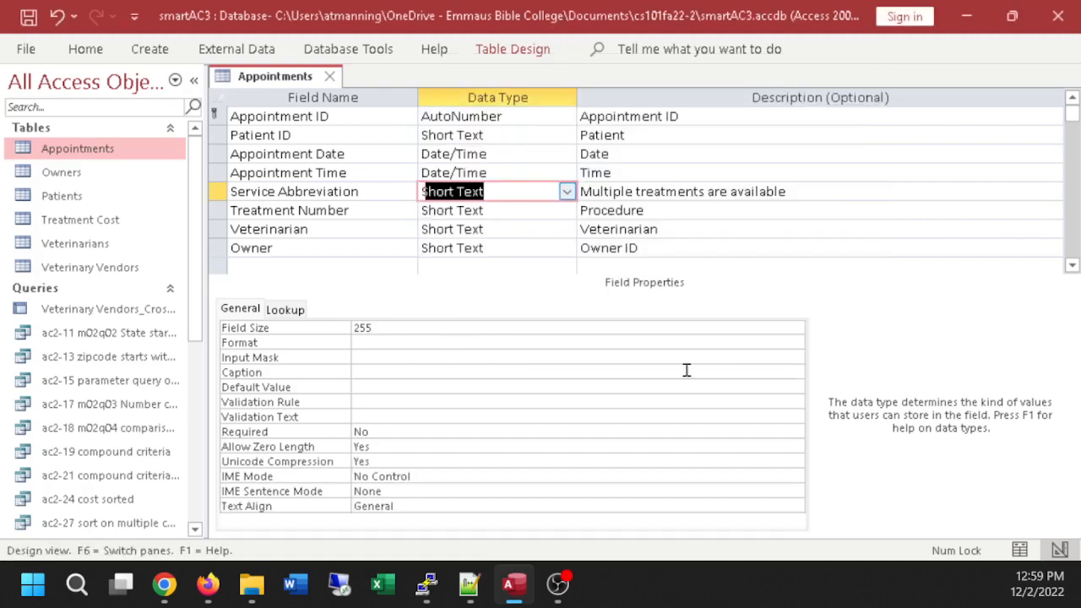
pyautogui.click(292, 310)
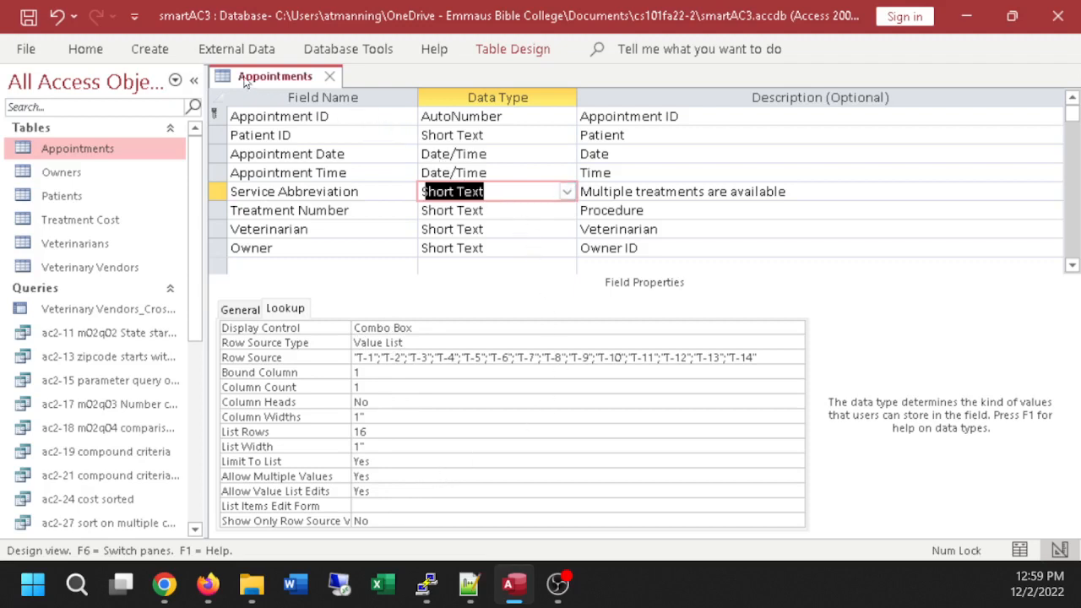
# Save the Appointments table and switch it to Datasheet view.
pyautogui.click(85, 50)
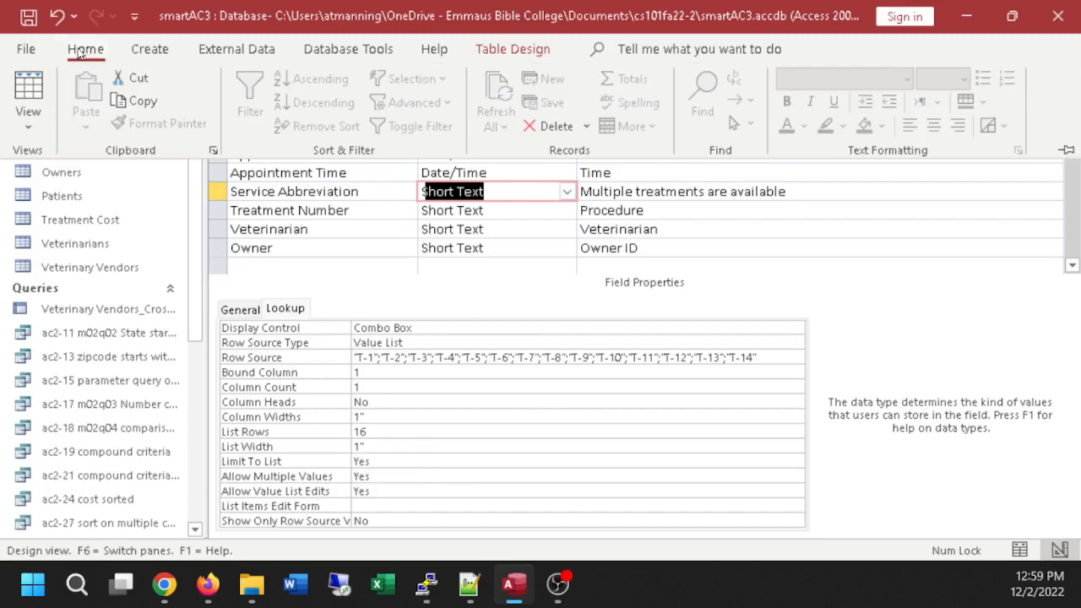
pyautogui.click(32, 89)
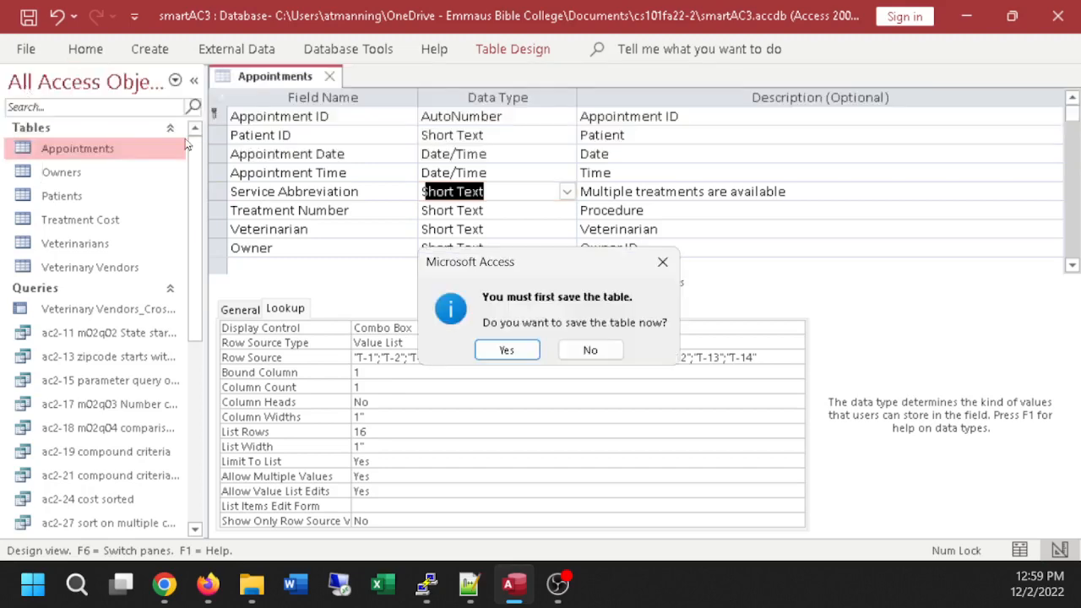
pyautogui.click(496, 353)
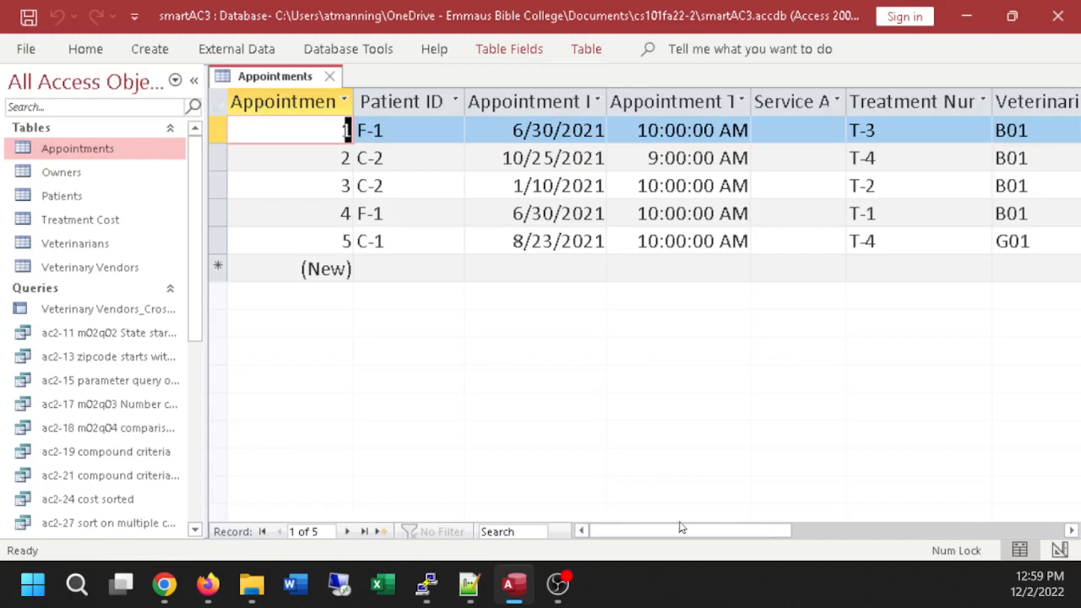
# Widen the Service Abbreviation column and assign T-2, T-3, T-4 and T-5 to the first appointment.
pyautogui.moveTo(680, 531); pyautogui.dragTo(777, 530)
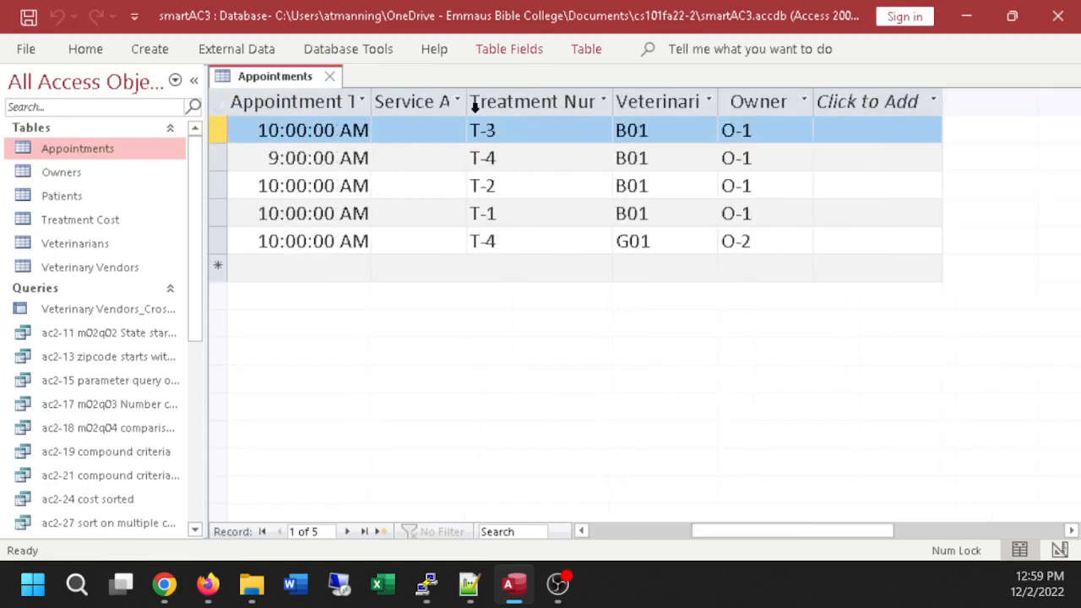
pyautogui.moveTo(469, 101); pyautogui.dragTo(555, 101)
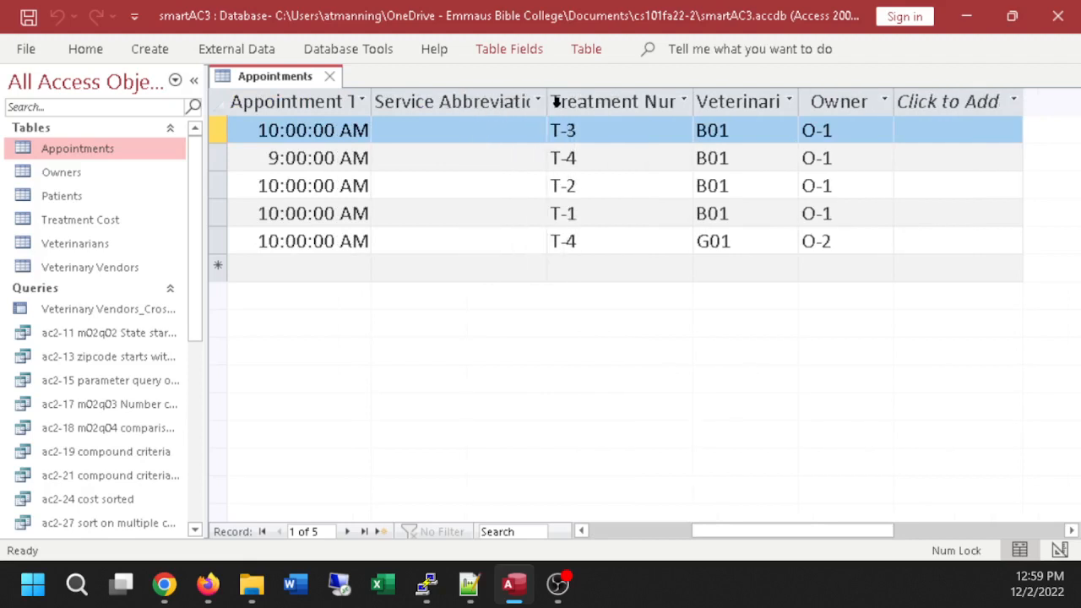
pyautogui.click(471, 131)
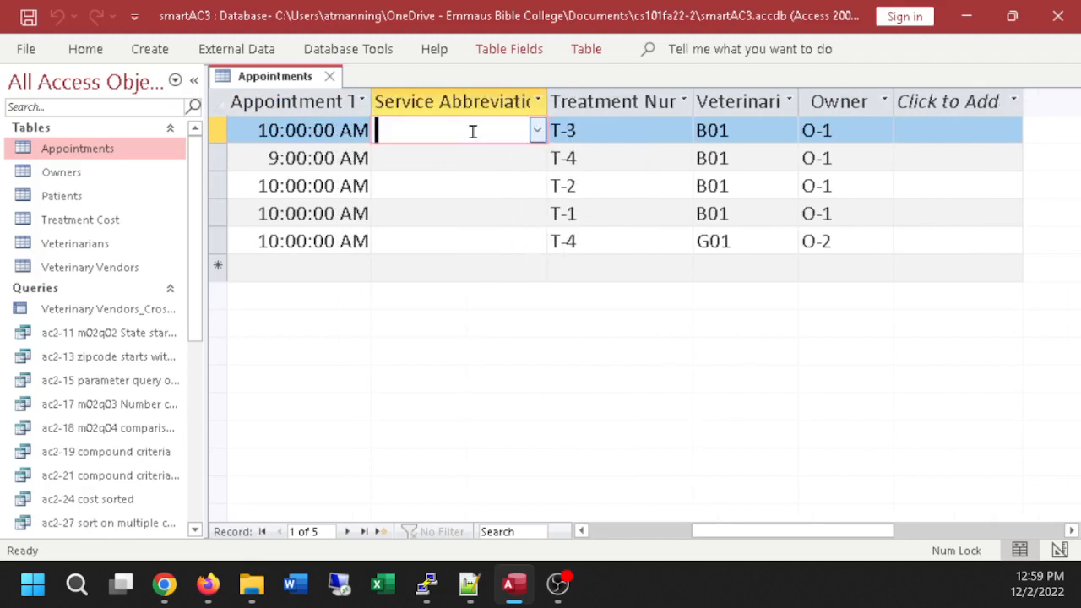
pyautogui.click(537, 131)
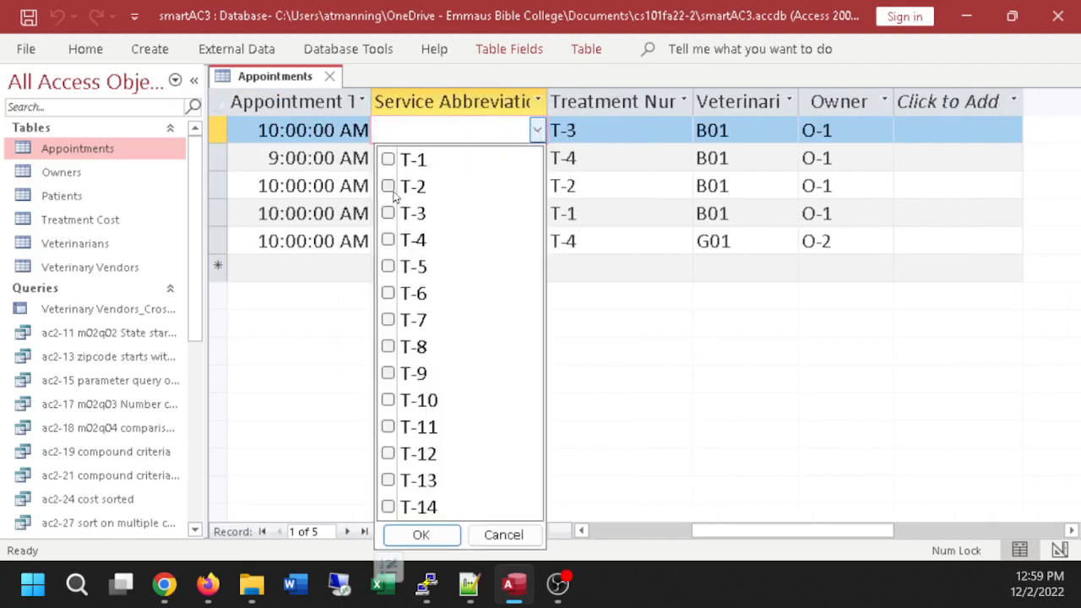
pyautogui.click(388, 187)
pyautogui.click(389, 212)
pyautogui.click(388, 240)
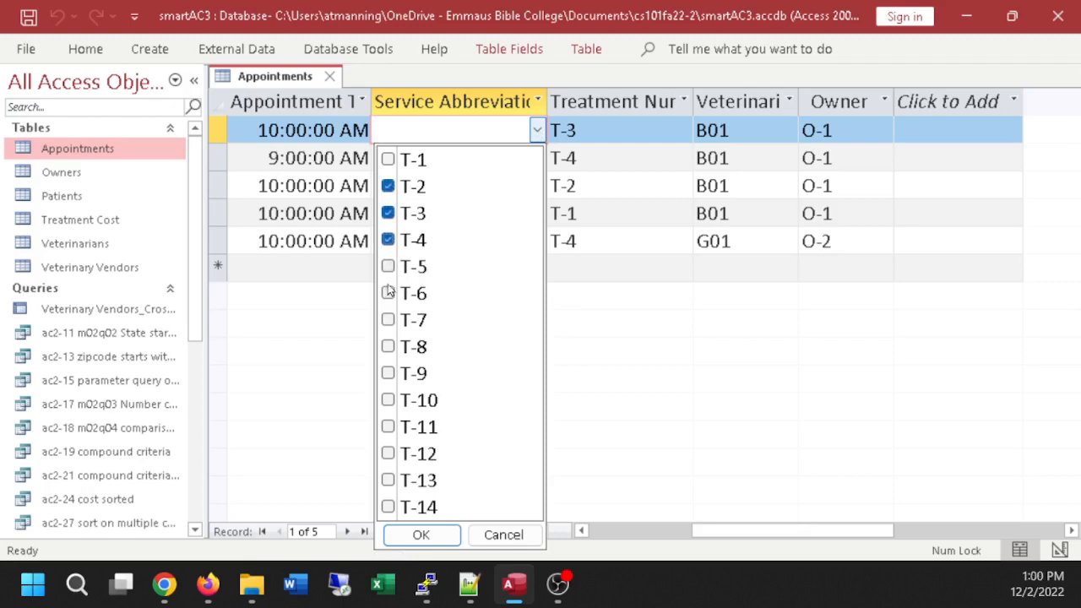
pyautogui.click(388, 267)
pyautogui.click(429, 541)
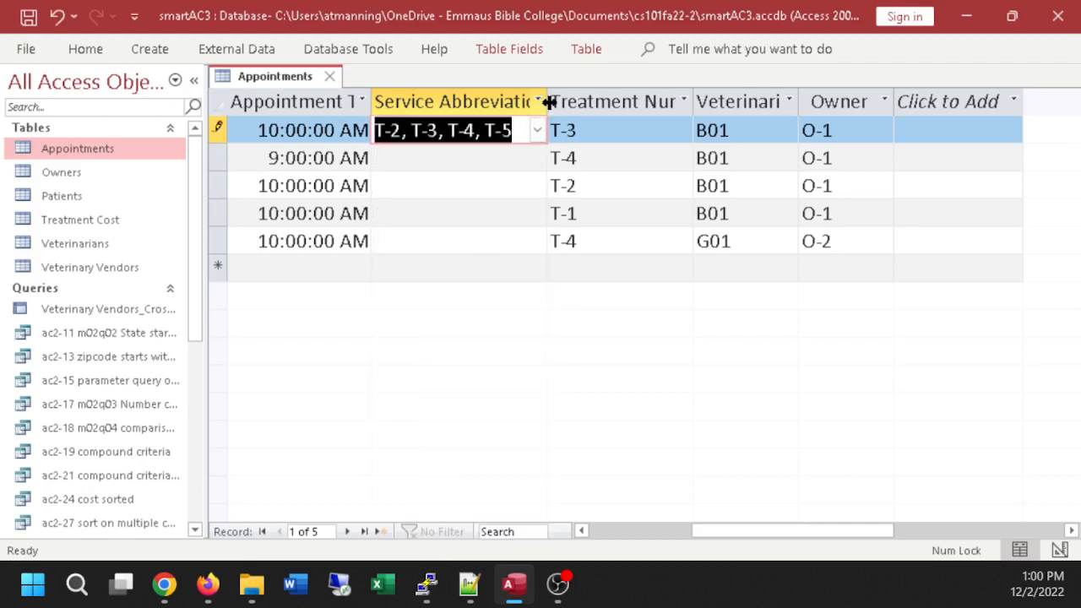
# Widen the Service Abbreviation column to fit its full heading and assign T-6, T-8, T-9 and T-11 to the second appointment.
pyautogui.moveTo(547, 102); pyautogui.dragTo(595, 102)
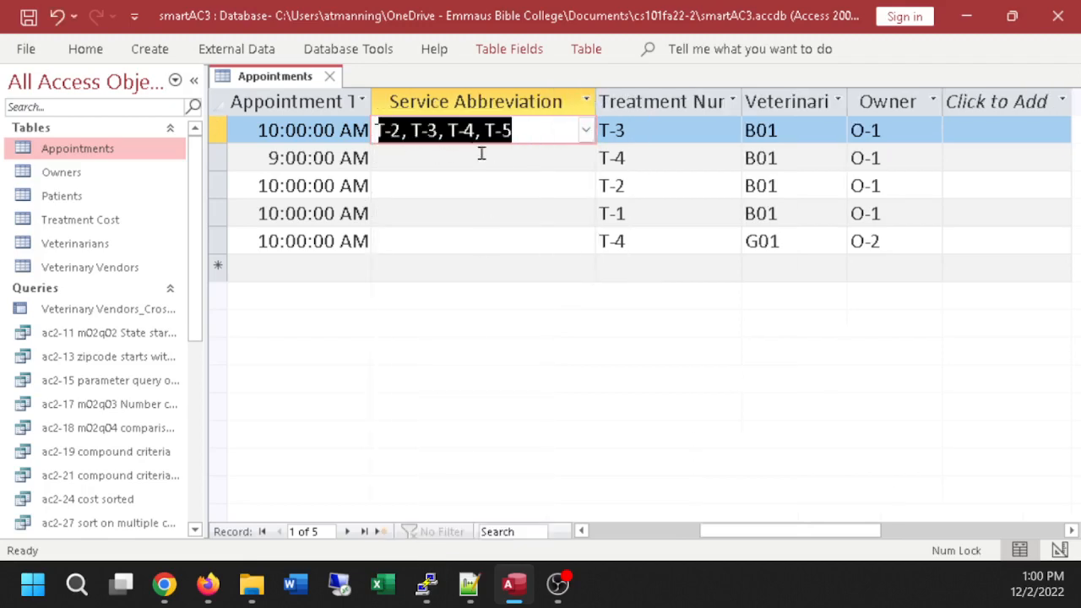
pyautogui.click(513, 158)
pyautogui.click(584, 157)
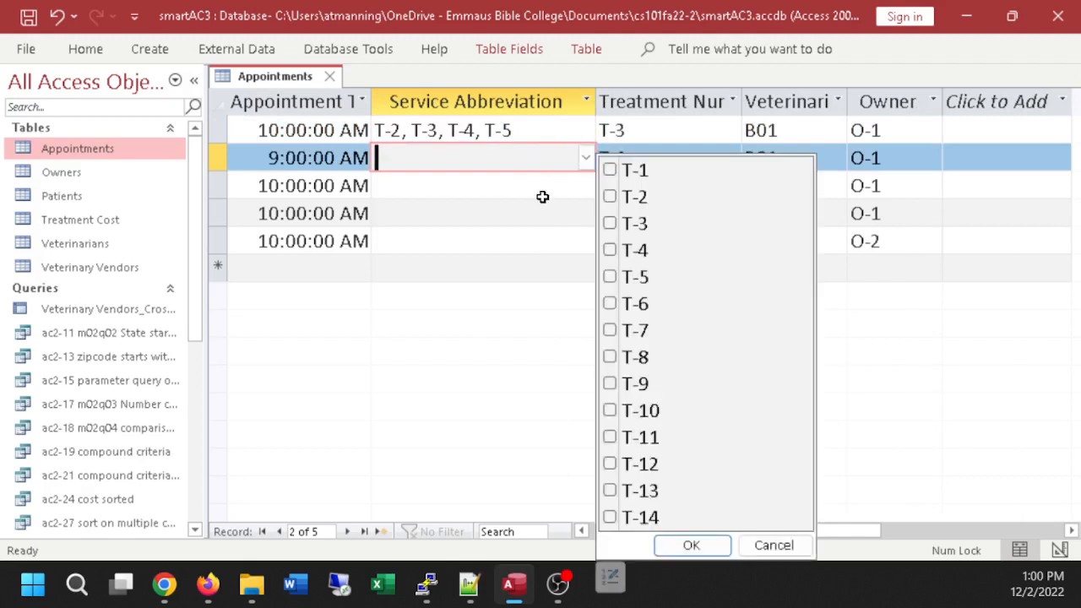
pyautogui.click(610, 304)
pyautogui.click(610, 356)
pyautogui.click(609, 384)
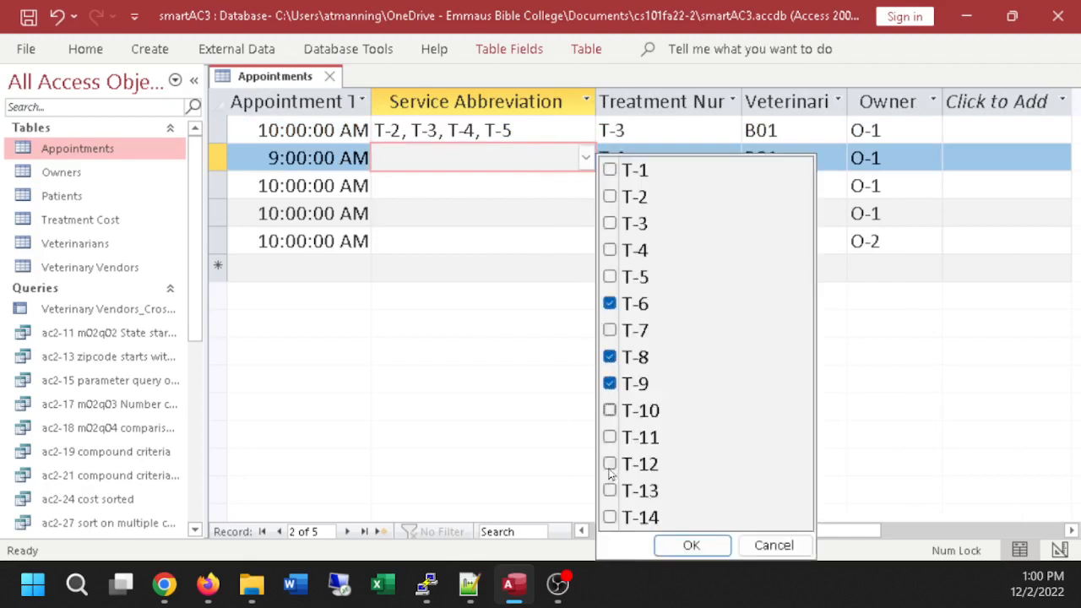
pyautogui.click(609, 437)
pyautogui.click(676, 553)
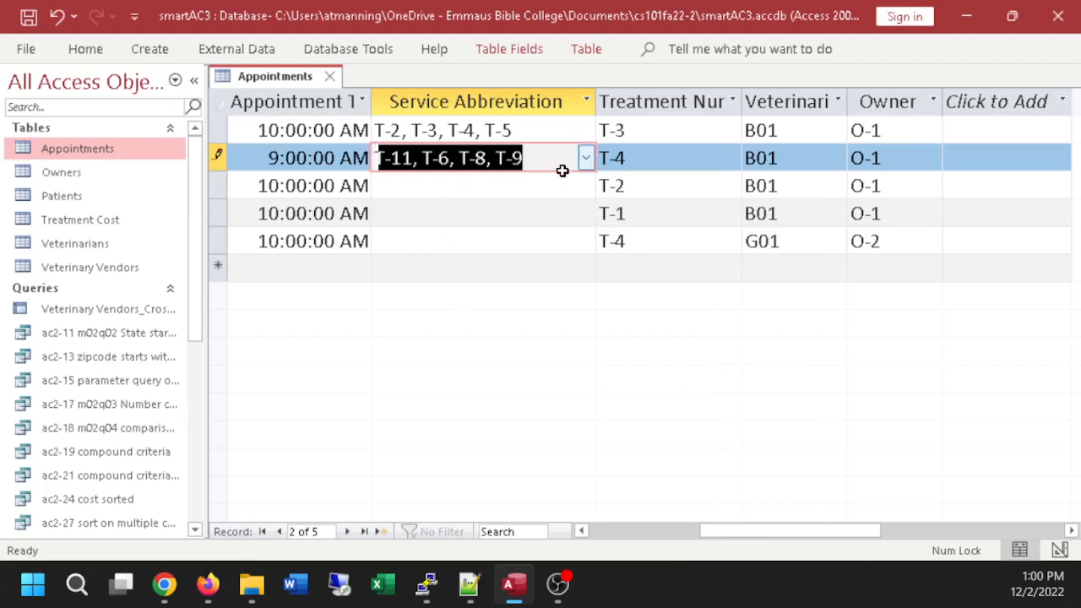
# Assign T-8, T-11 and T-13 as the Service Abbreviation values of the third appointment.
pyautogui.click(584, 191)
pyautogui.click(584, 187)
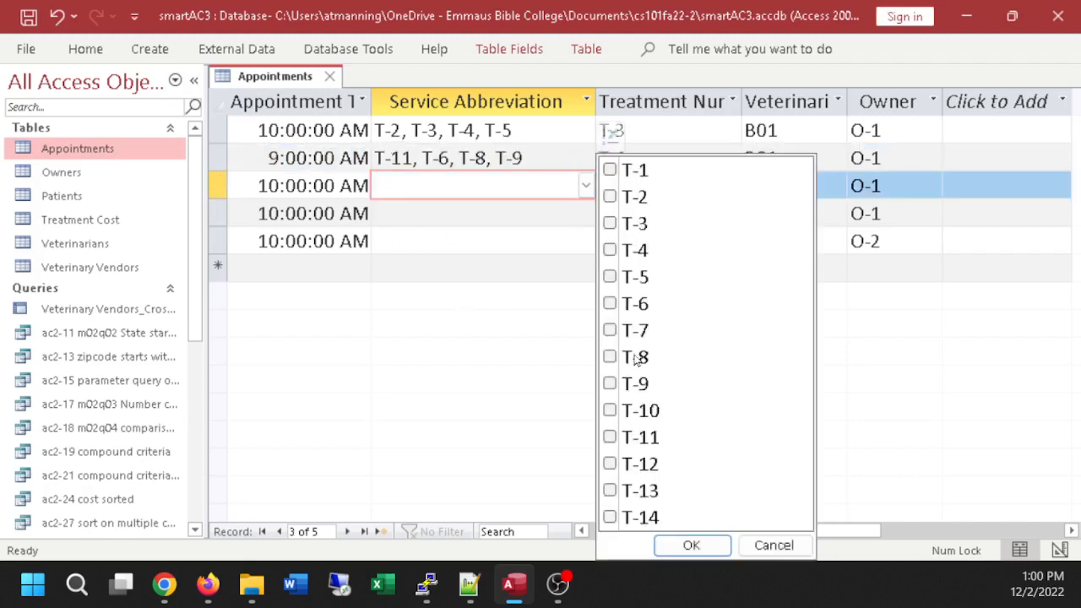
pyautogui.click(610, 356)
pyautogui.click(610, 437)
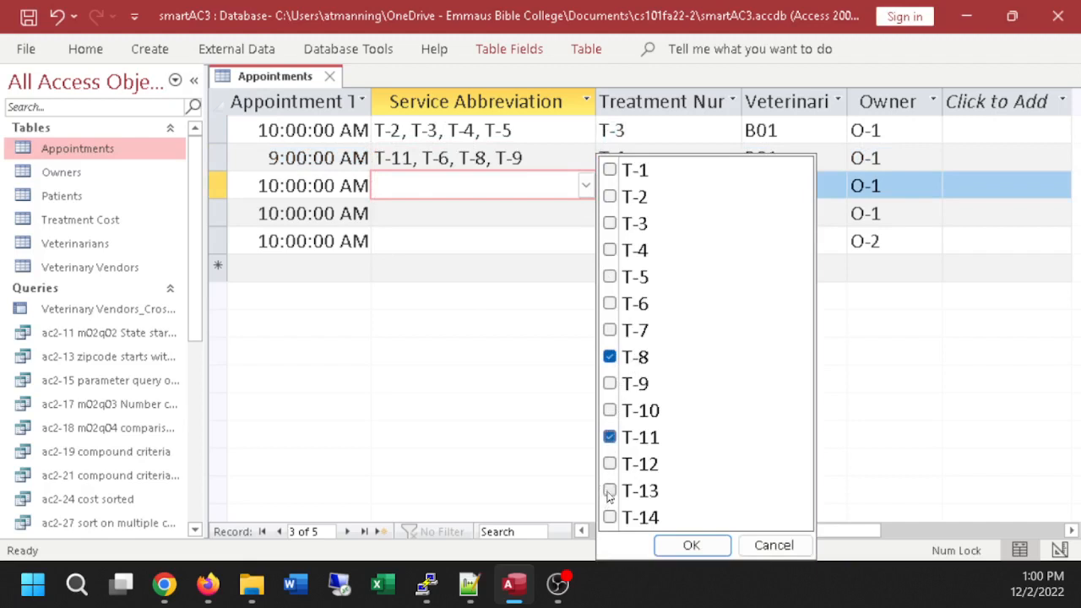
pyautogui.click(610, 491)
pyautogui.click(691, 545)
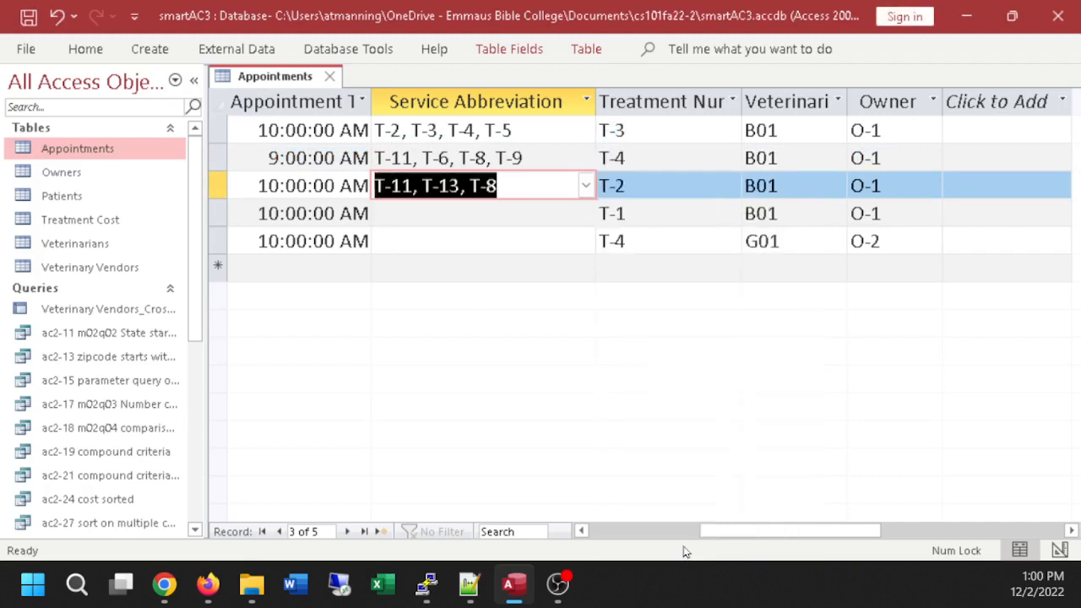
# Assign T-7, T-9 and T-11 to the fourth appointment's Service Abbreviation and reopen its list to check the choices.
pyautogui.click(411, 218)
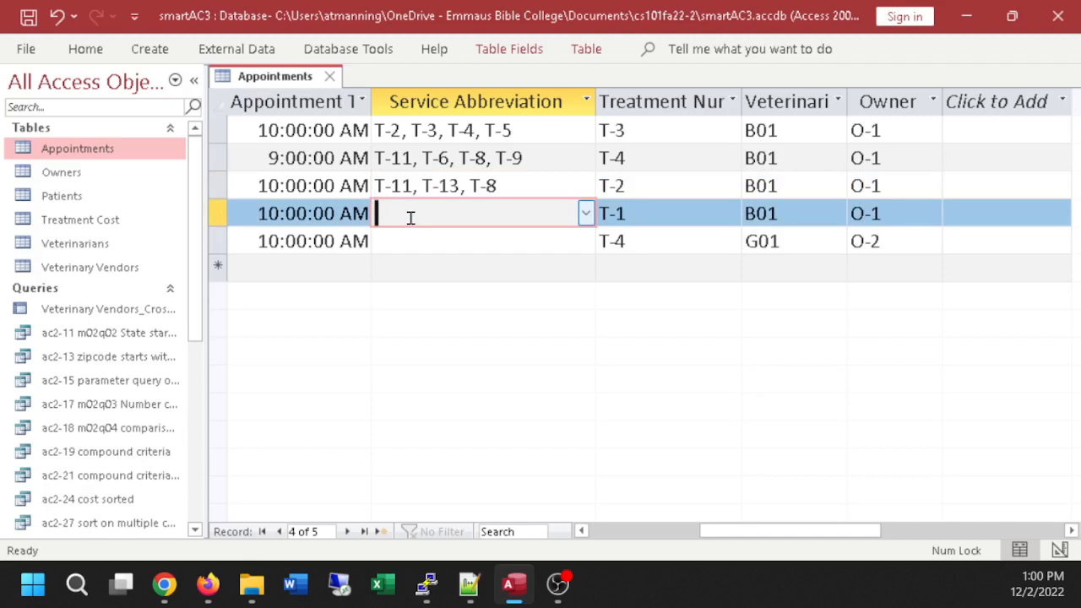
pyautogui.click(585, 214)
pyautogui.click(610, 330)
pyautogui.click(610, 383)
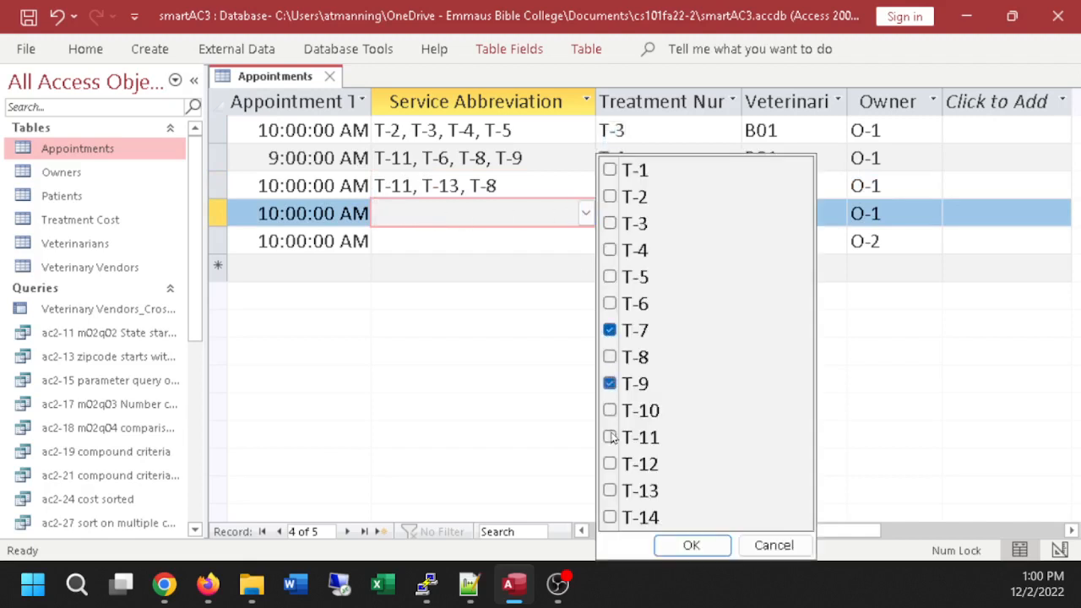
pyautogui.click(609, 437)
pyautogui.click(668, 546)
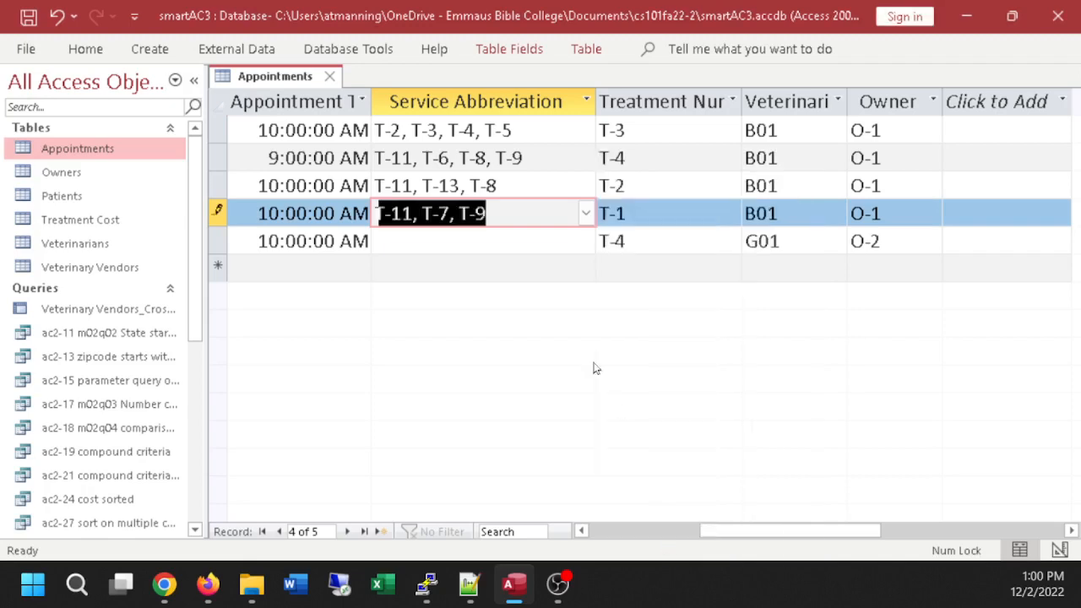
pyautogui.click(475, 212)
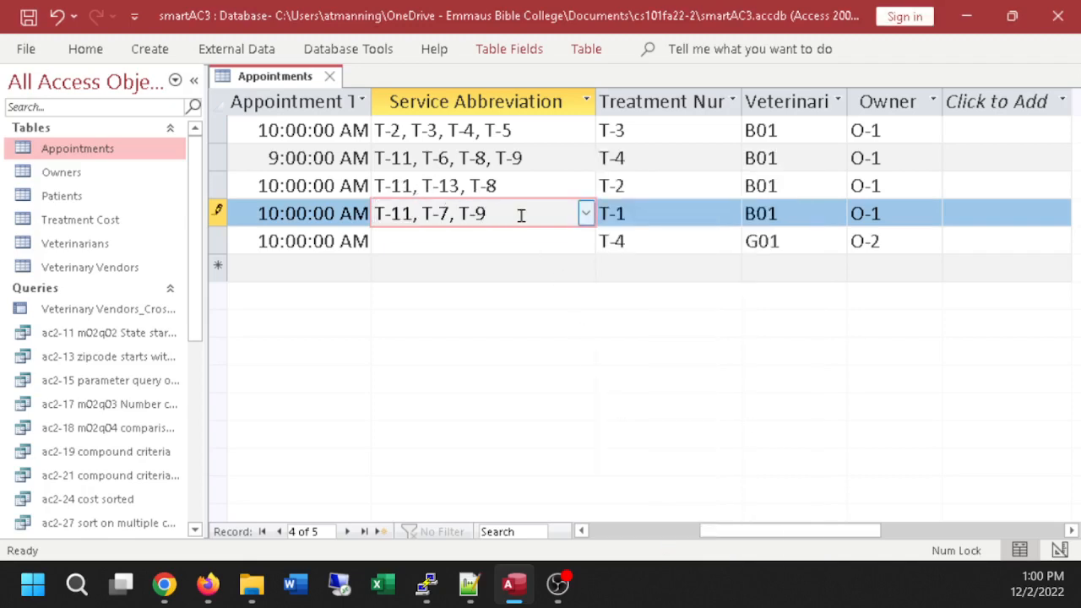
pyautogui.click(586, 213)
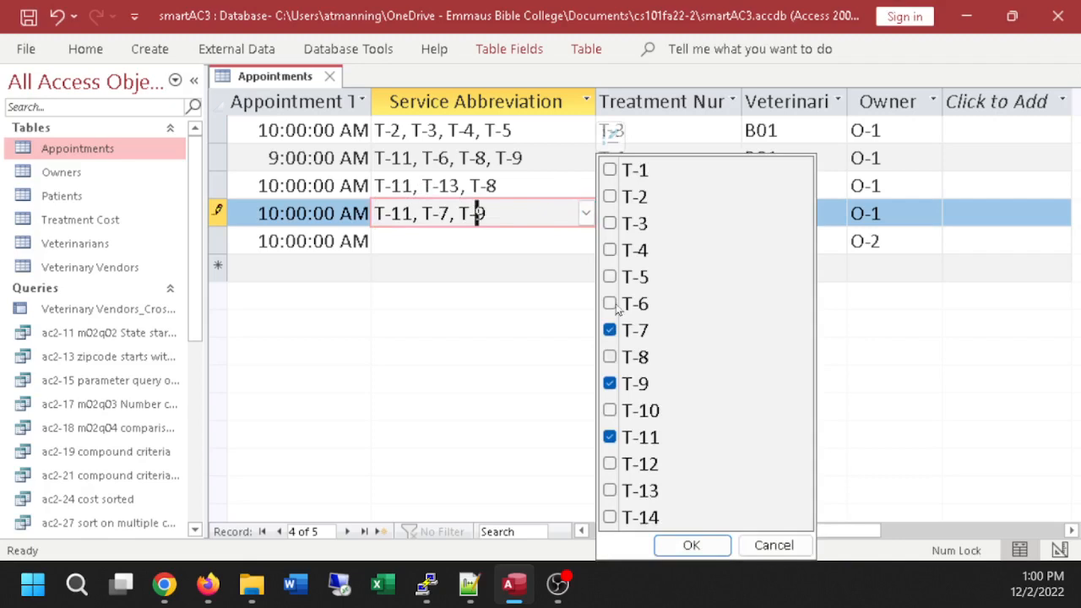
# Assign T-2, T-3, T-5 and T-7 to the fifth appointment's Service Abbreviation and widen the Treatment Number column to fit its heading.
pyautogui.click(552, 241)
pyautogui.click(585, 241)
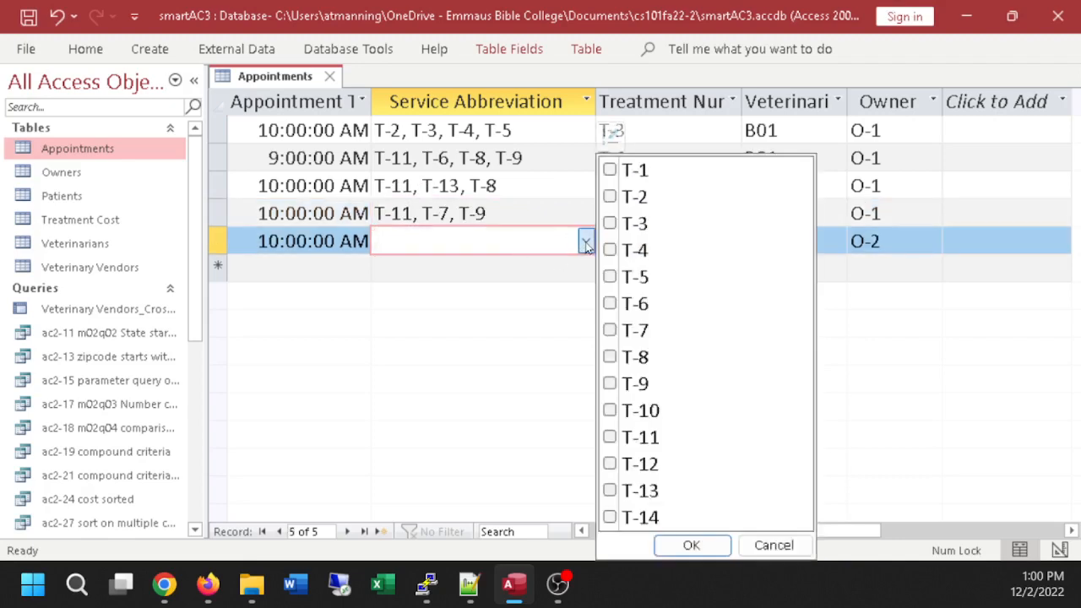
pyautogui.click(609, 330)
pyautogui.click(610, 276)
pyautogui.click(609, 223)
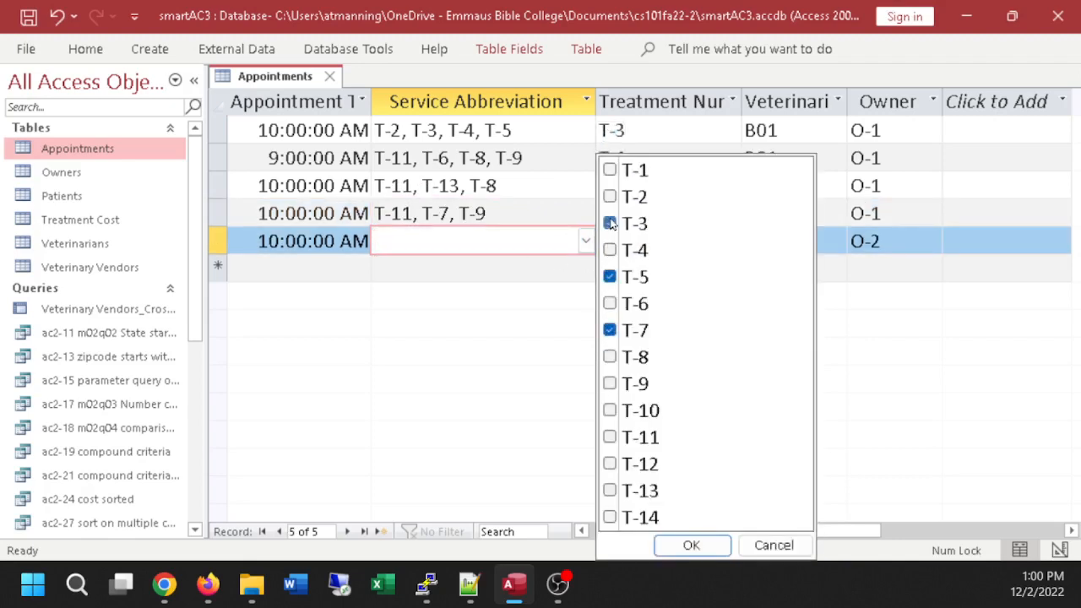
pyautogui.click(708, 547)
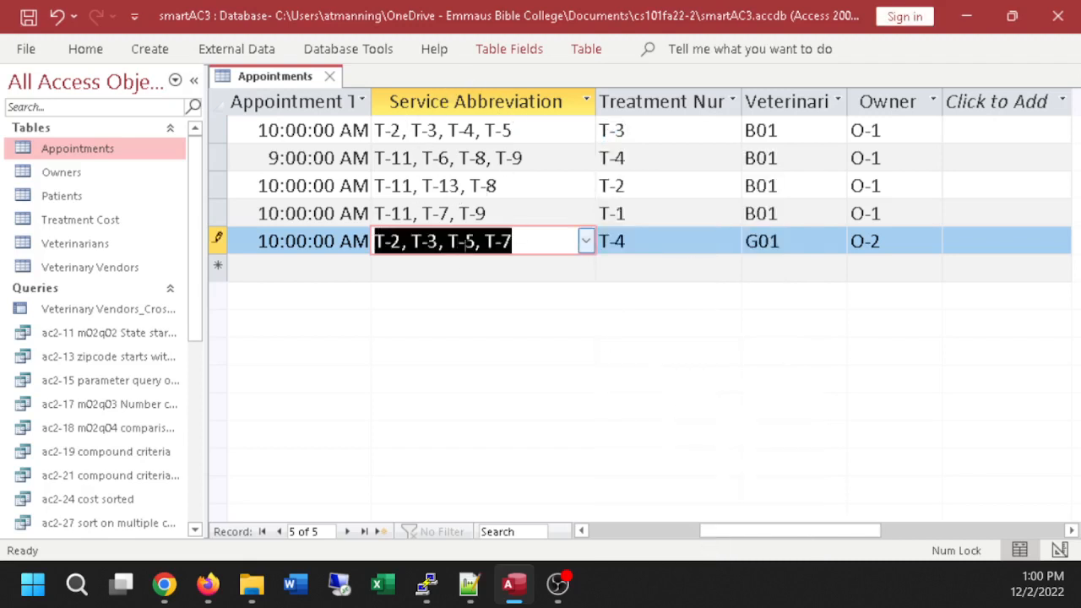
pyautogui.moveTo(748, 97); pyautogui.dragTo(802, 101)
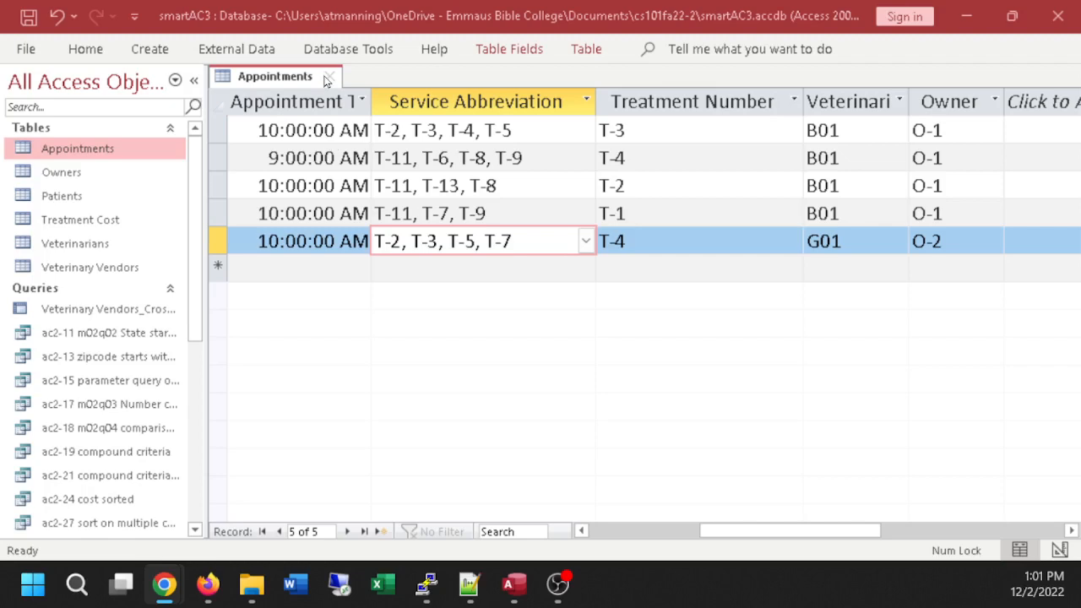
# Switch the Appointments table to Design View and go to the Service Abbreviation field's data type.
pyautogui.click(27, 48)
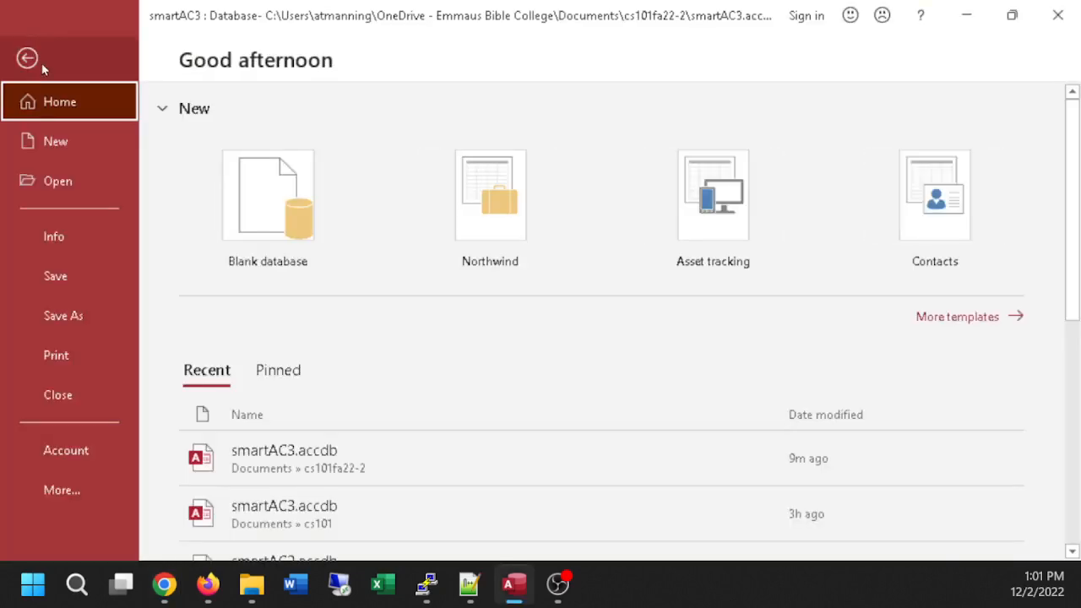
pyautogui.click(28, 57)
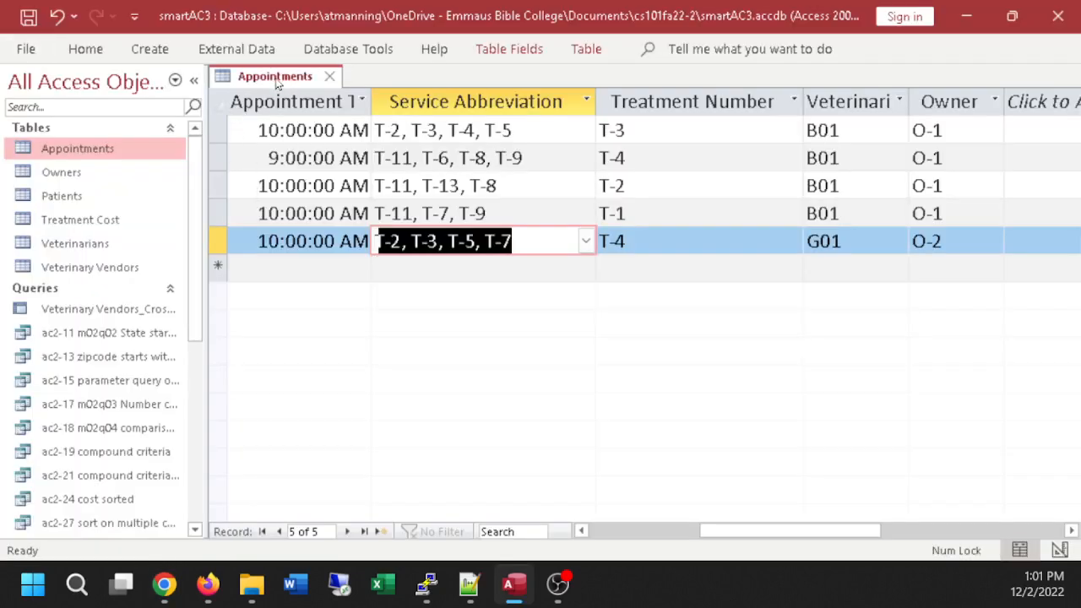
pyautogui.click(86, 48)
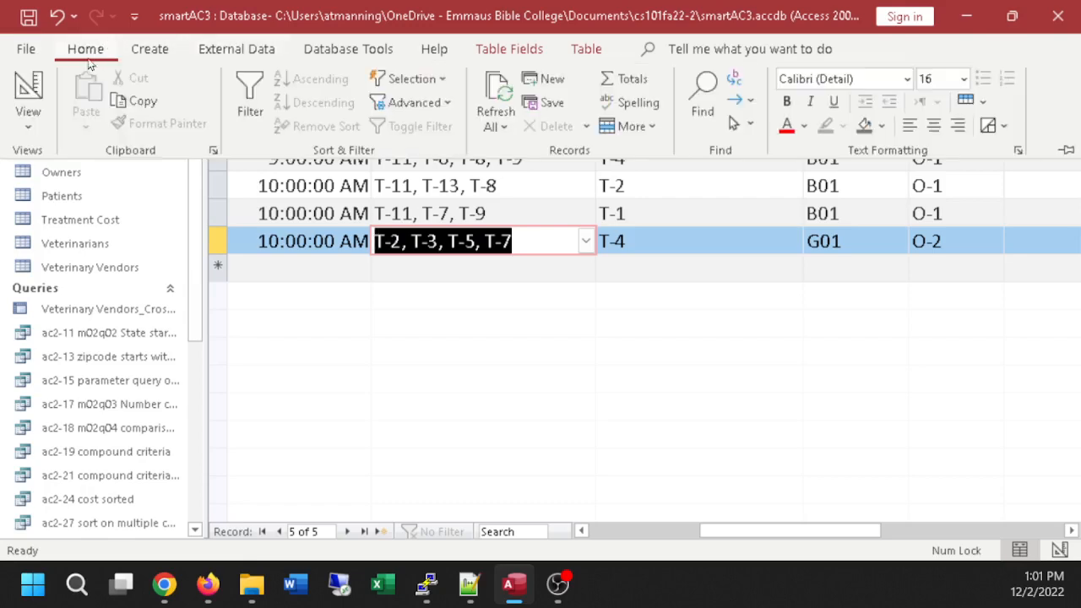
pyautogui.click(29, 91)
pyautogui.click(475, 194)
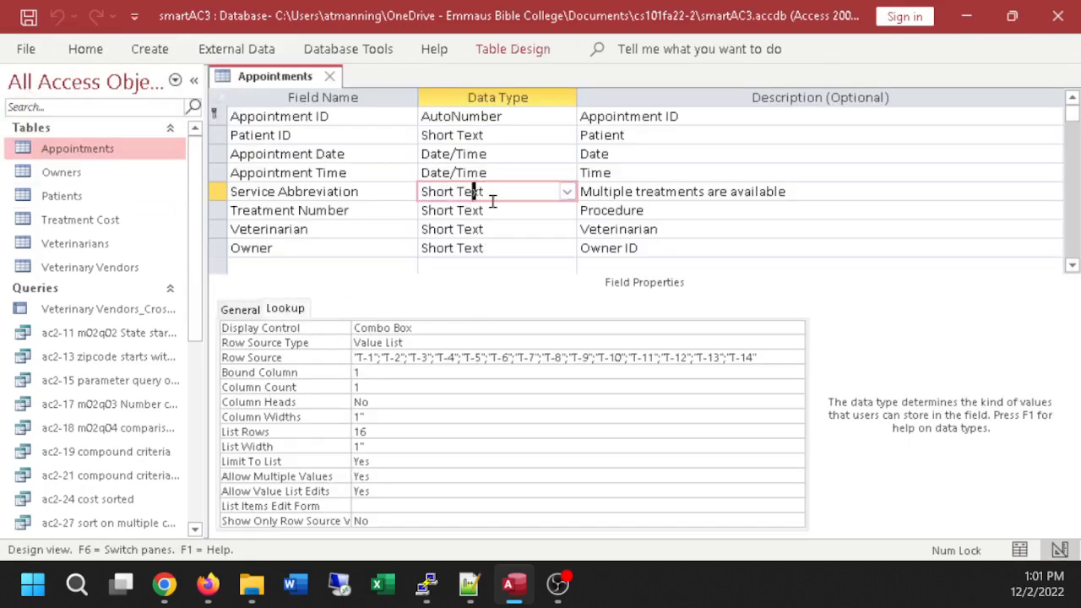
# Review the Service Abbreviation field's general and lookup properties, including its row source values and the available data types.
pyautogui.click(248, 309)
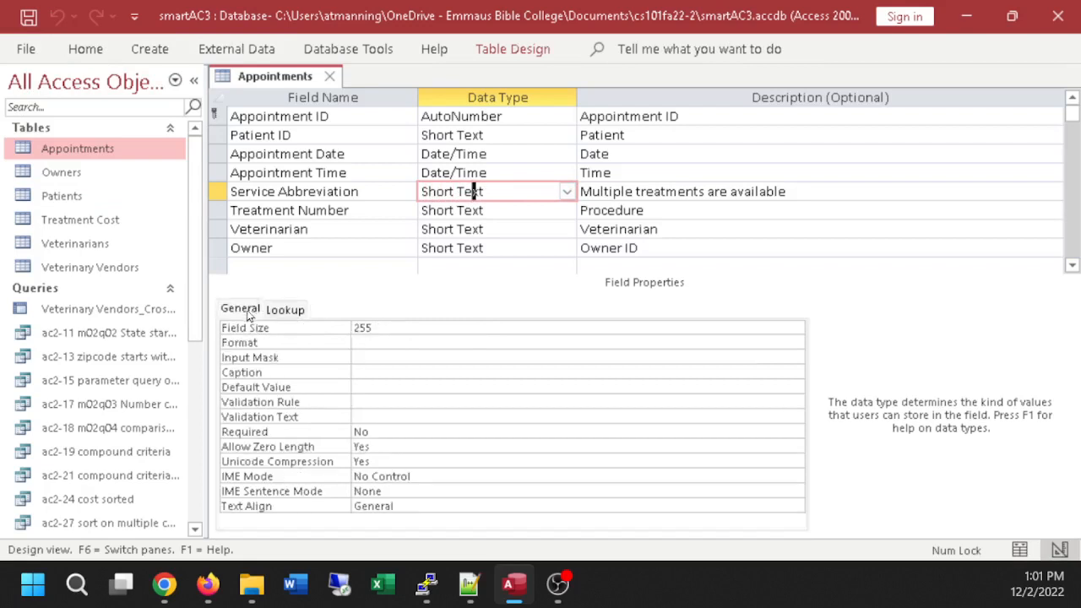
pyautogui.click(290, 310)
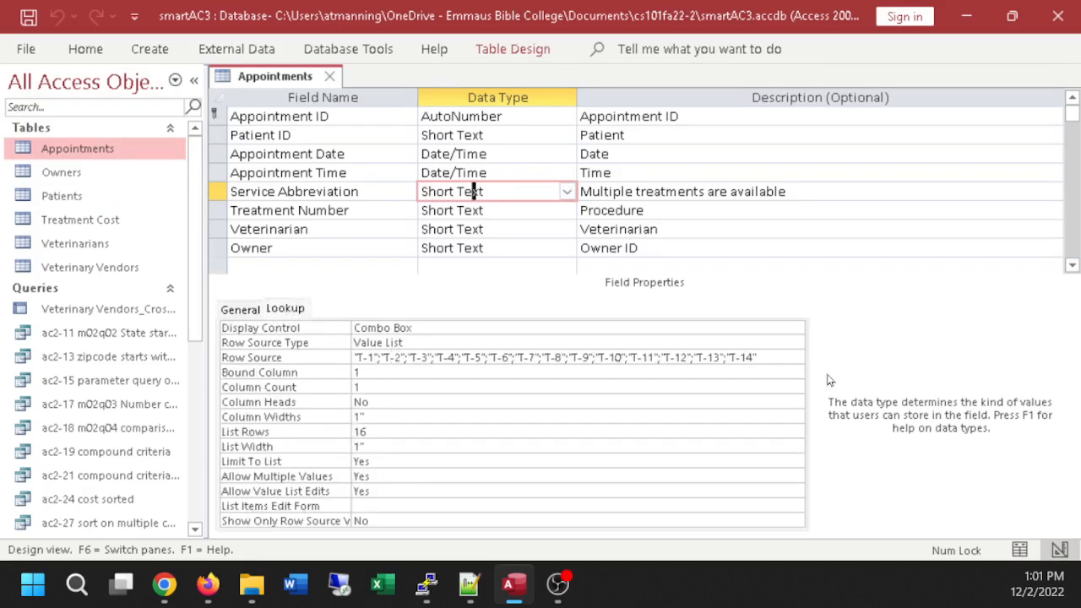
pyautogui.moveTo(780, 358); pyautogui.dragTo(357, 364)
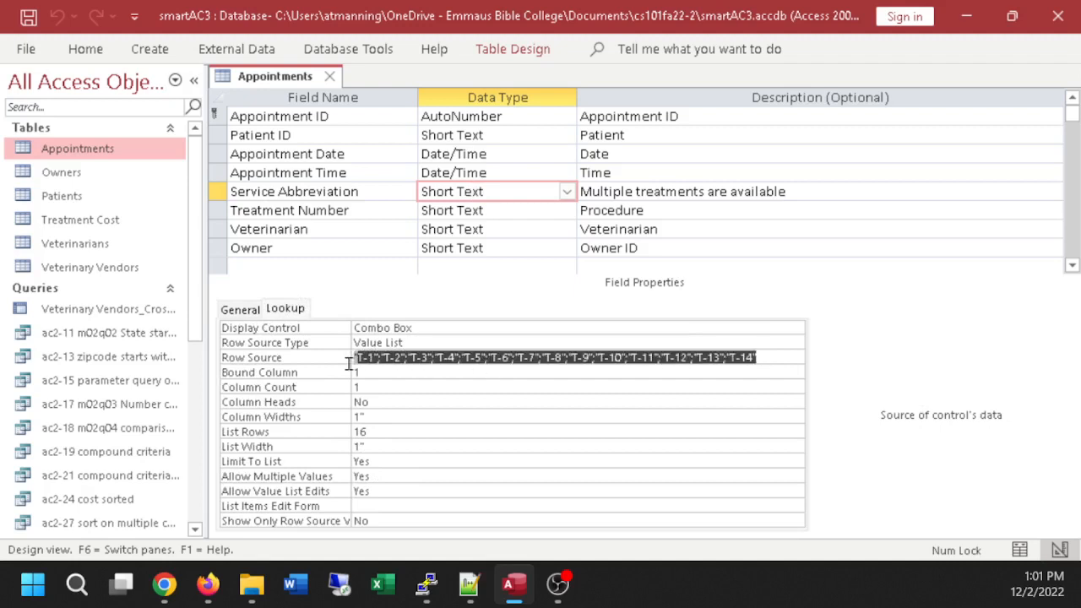
pyautogui.press('End')
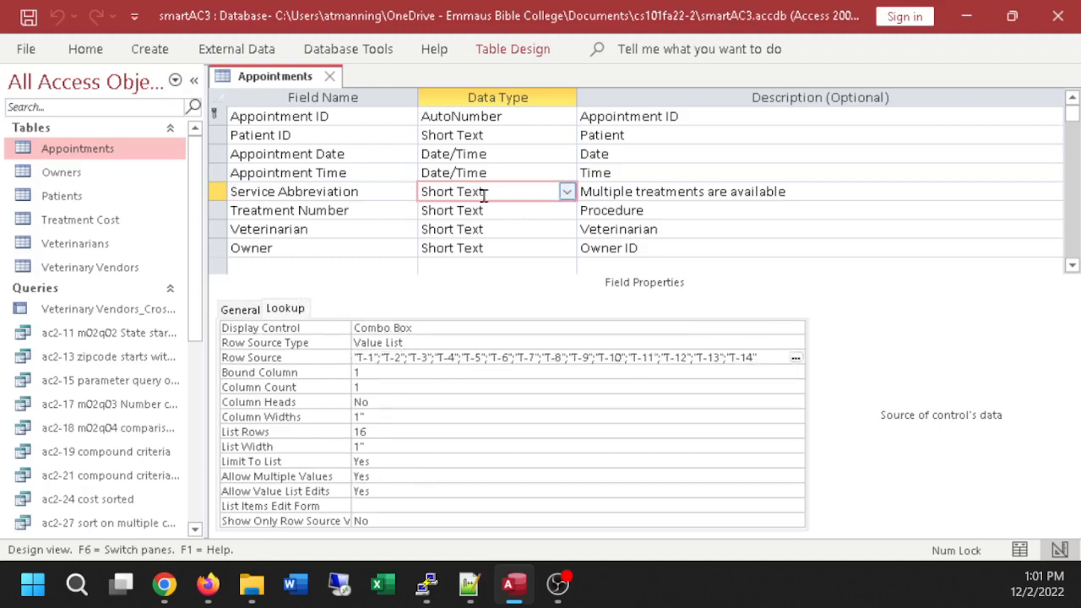
pyautogui.click(567, 194)
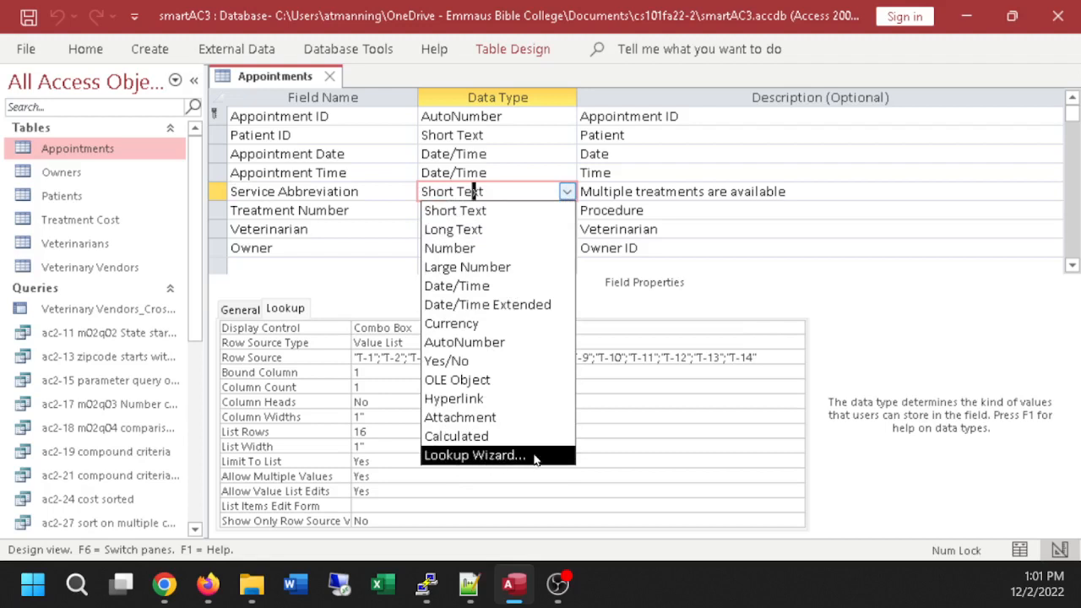
pyautogui.click(695, 417)
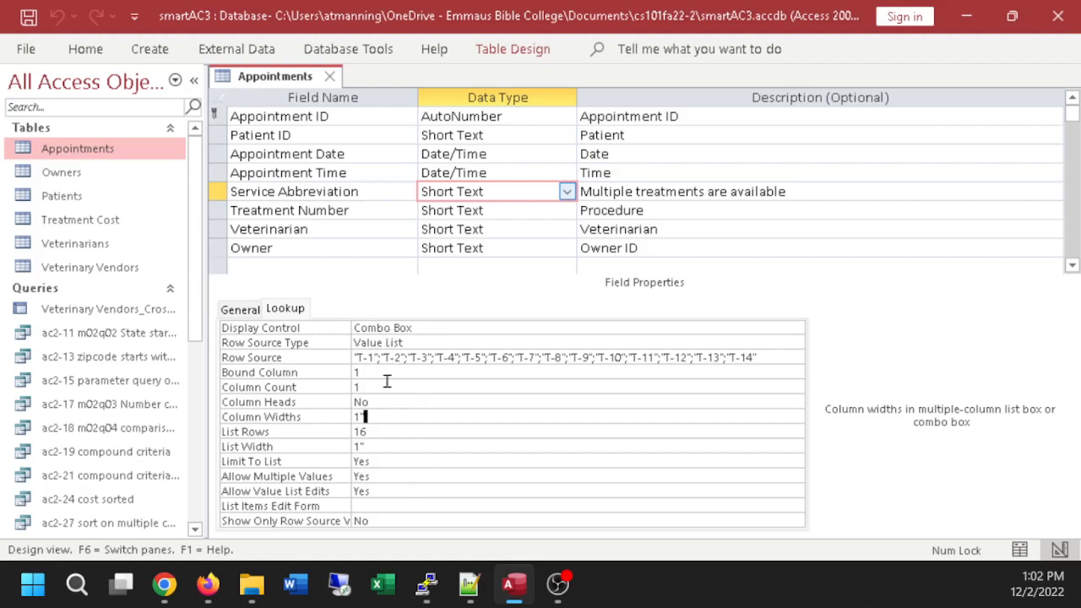
# Close the Appointments table and save its layout changes.
pyautogui.click(228, 310)
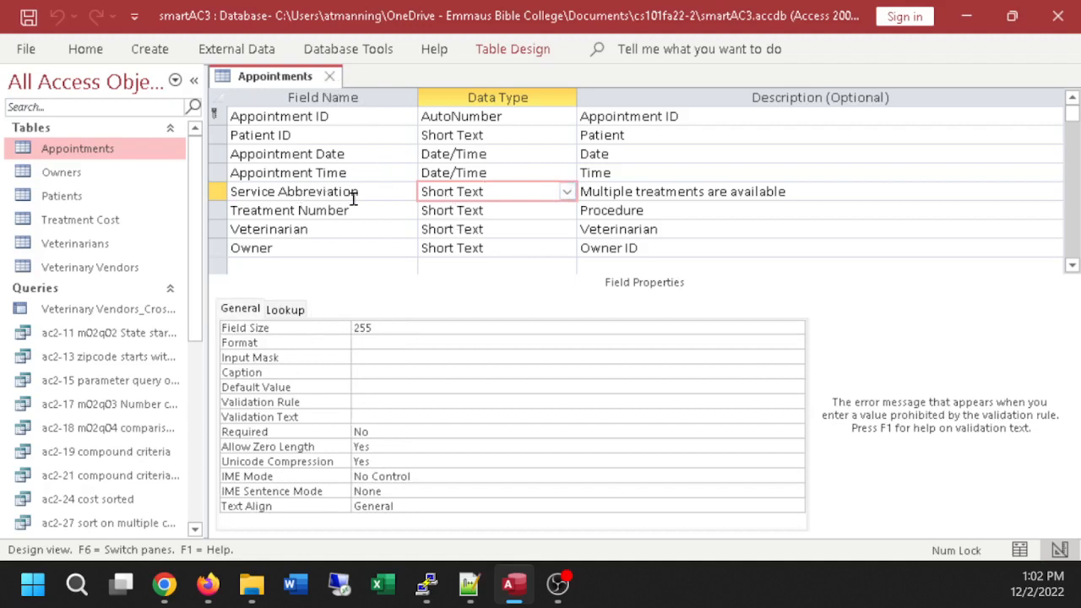
pyautogui.click(329, 76)
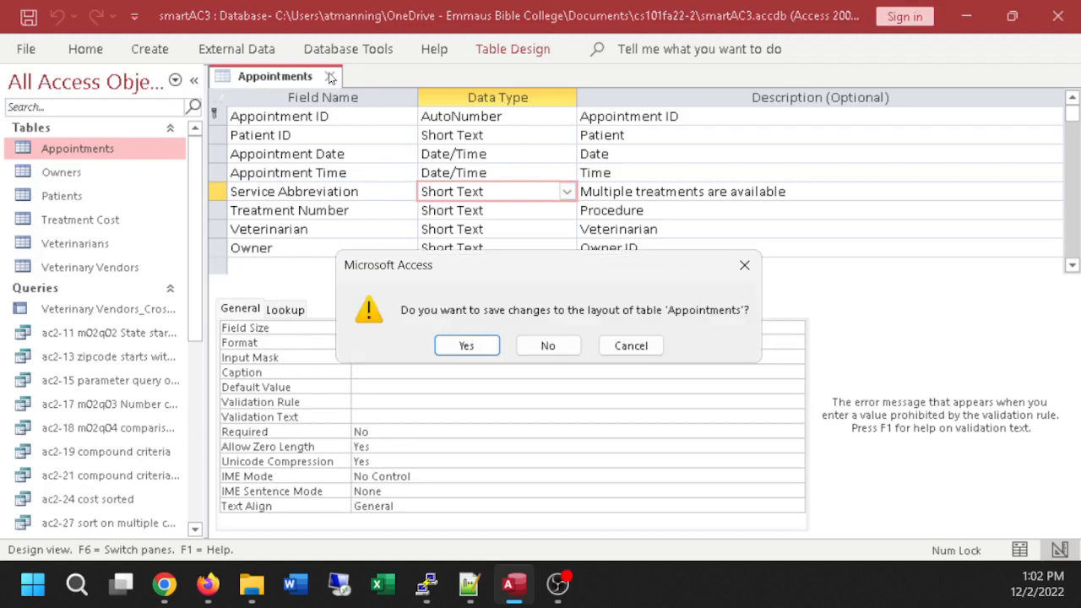
pyautogui.click(467, 345)
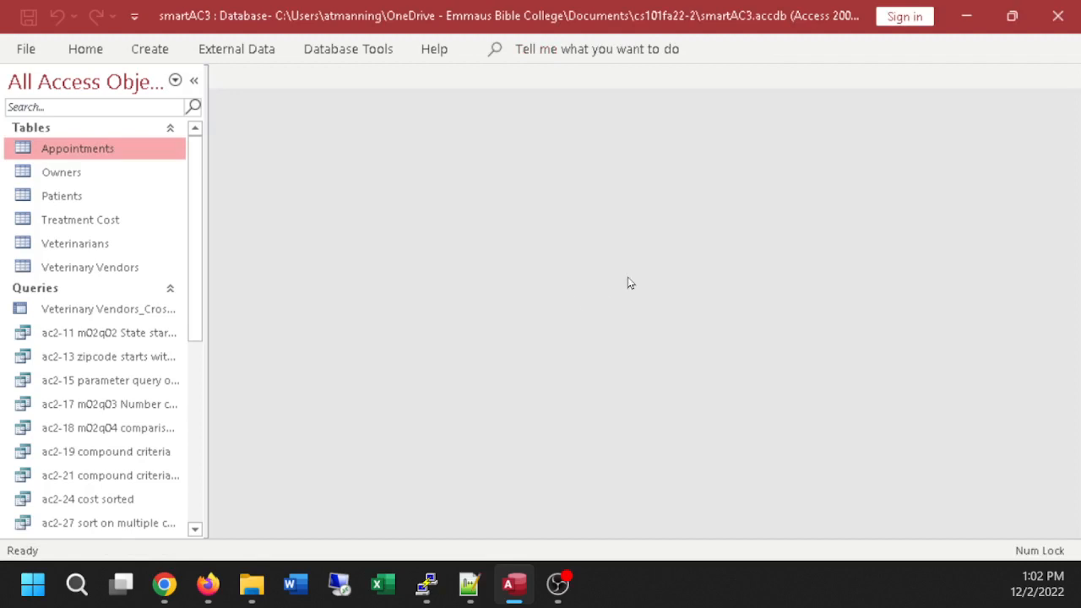
# Open the Veterinary Vendors table in Design View and check the lookup properties of the Product Type field.
pyautogui.click(88, 267)
pyautogui.rightClick(88, 267)
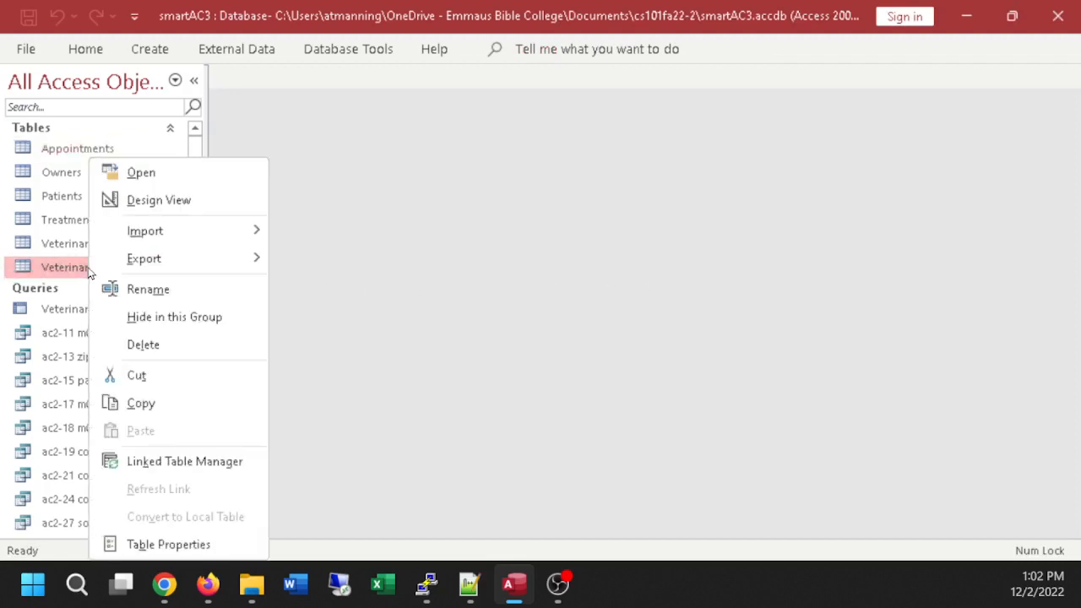
pyautogui.click(151, 202)
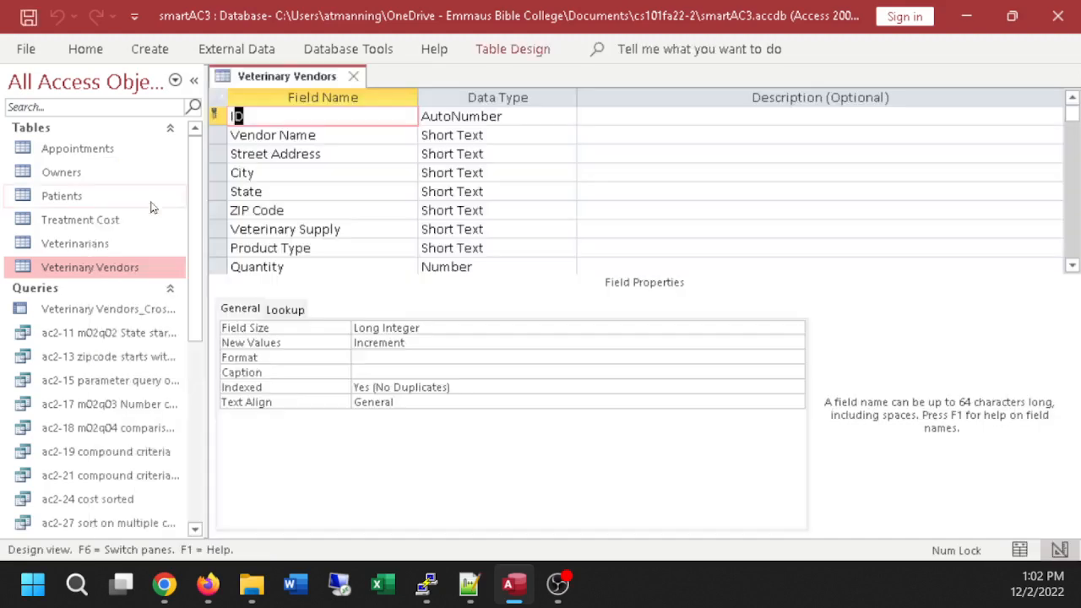
pyautogui.click(355, 248)
pyautogui.click(284, 309)
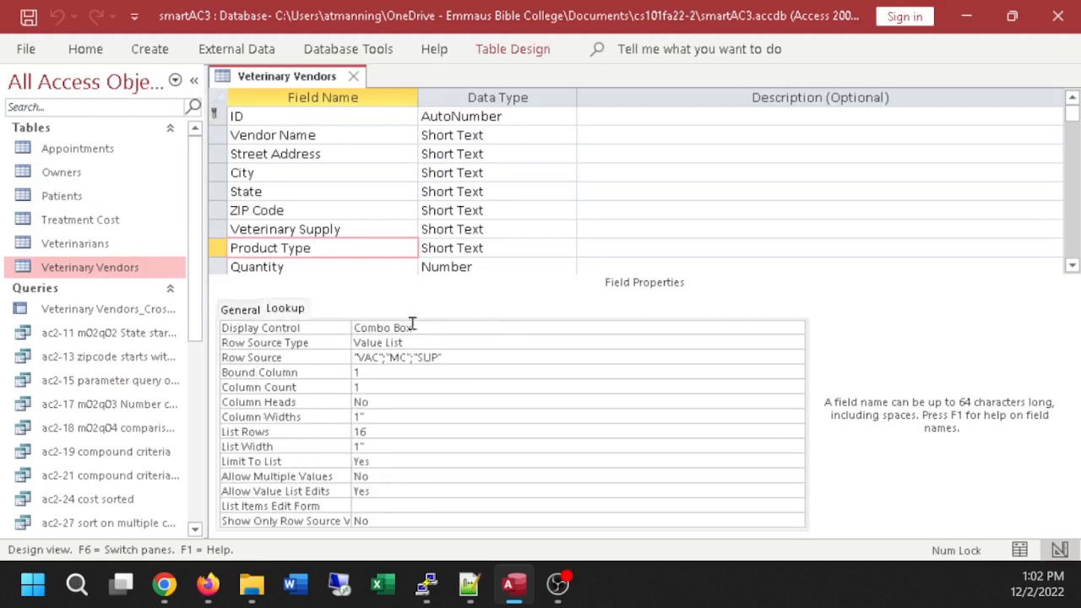
# Add a Total Amount field after Cost in the Veterinary Vendors table and give it the Calculated data type.
pyautogui.scroll(-2, 330, 234)
pyautogui.click(287, 188)
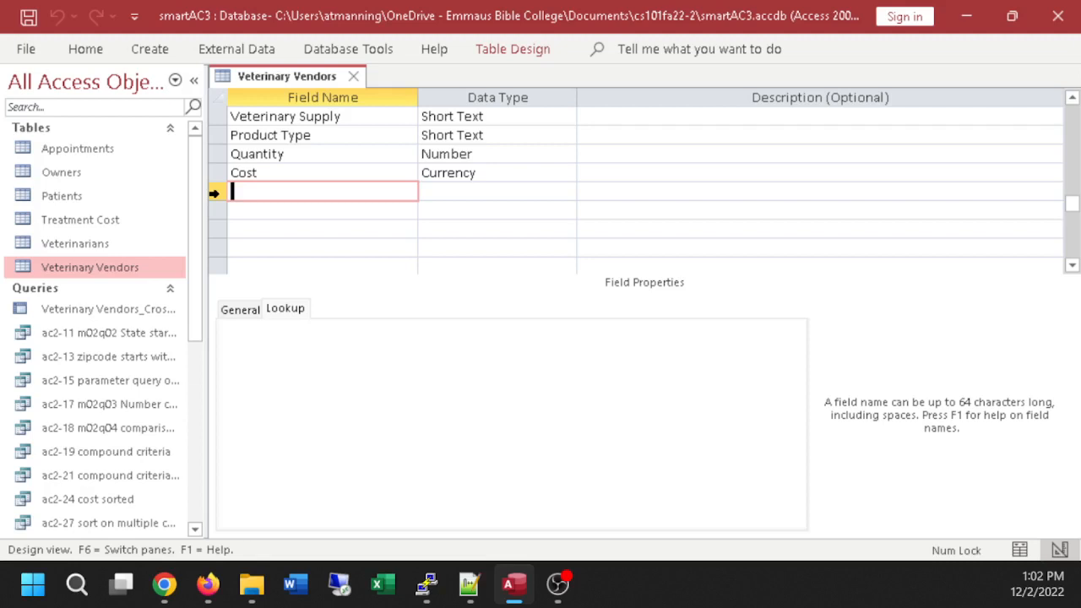
pyautogui.write('Total Amount')
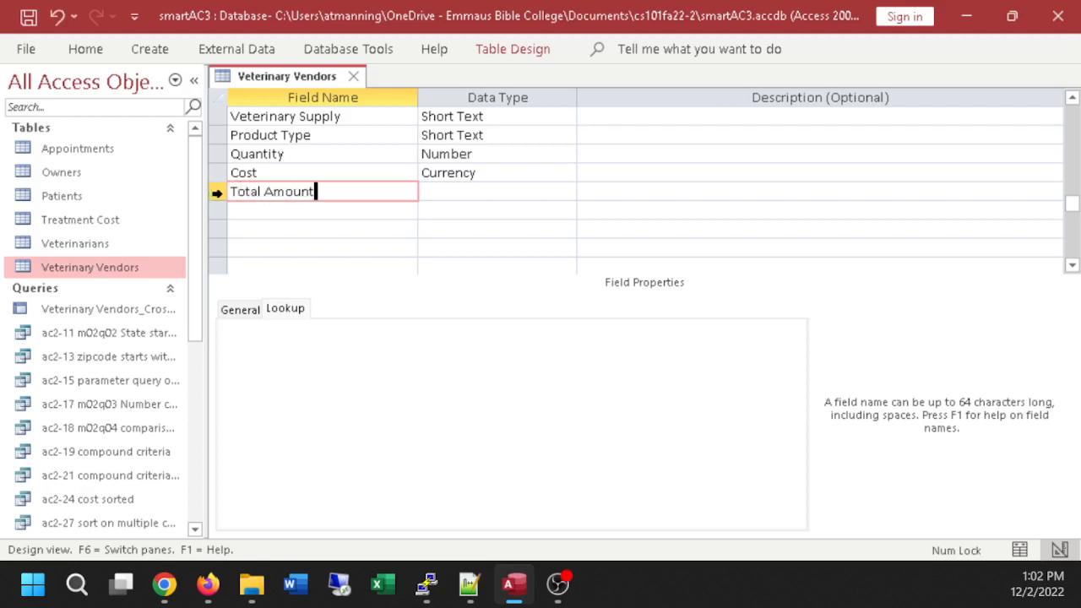
pyautogui.click(454, 191)
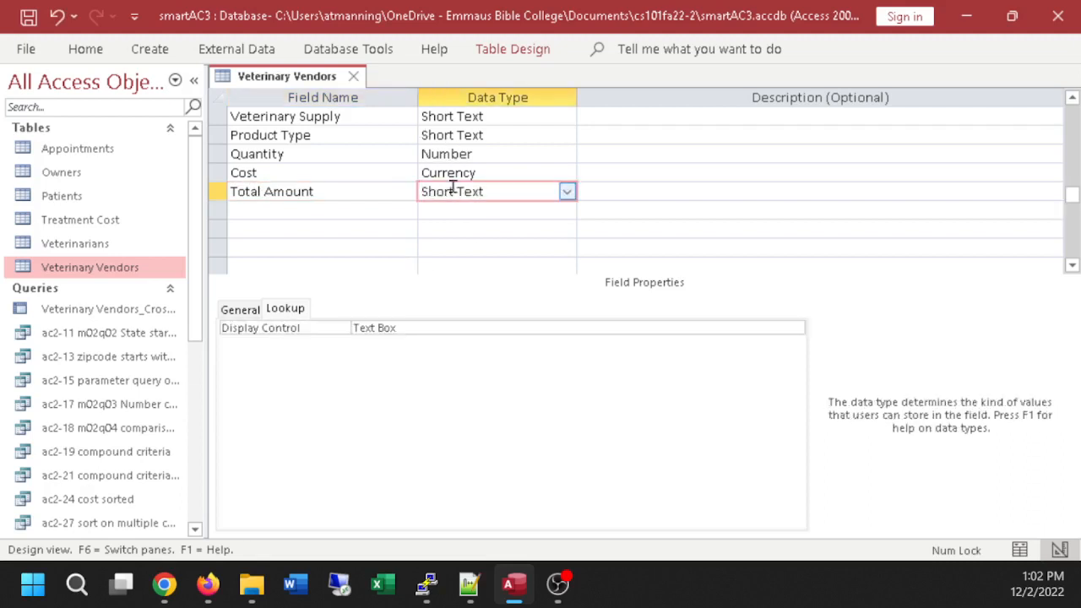
pyautogui.click(565, 192)
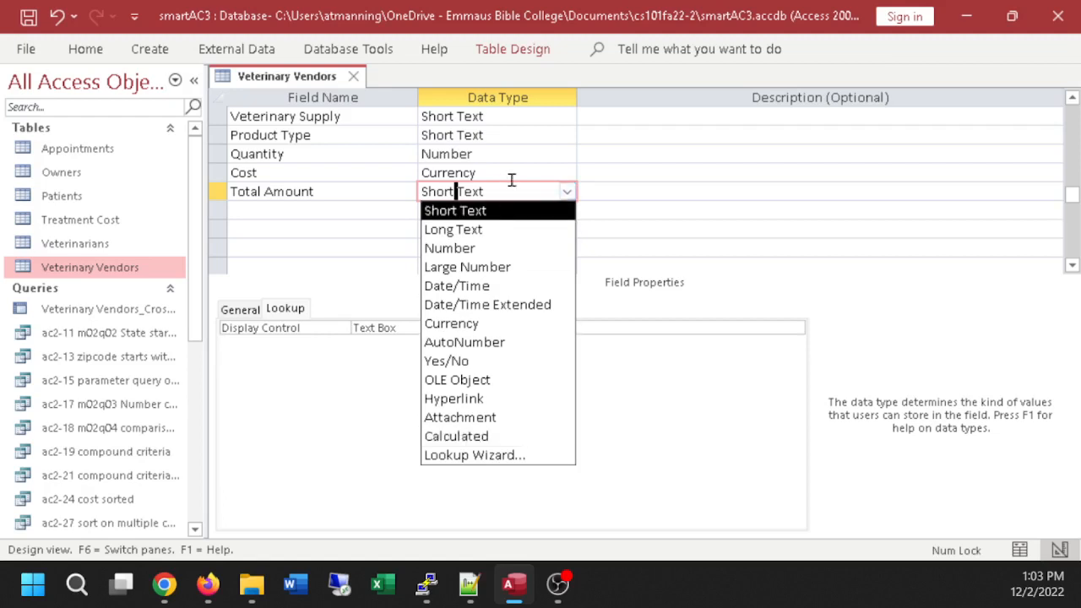
pyautogui.click(438, 436)
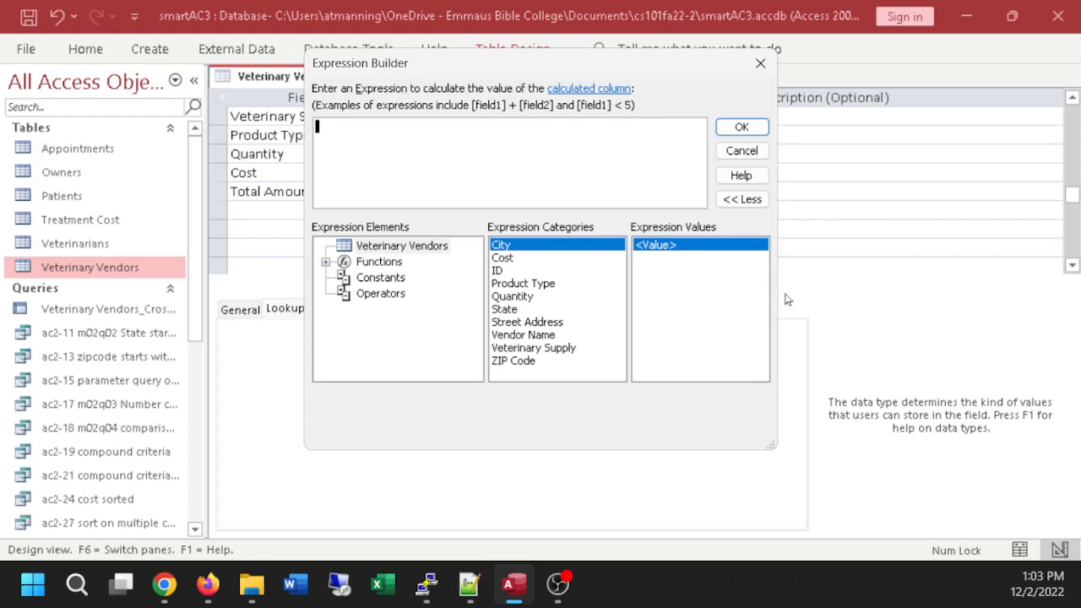
pyautogui.doubleClick(502, 259)
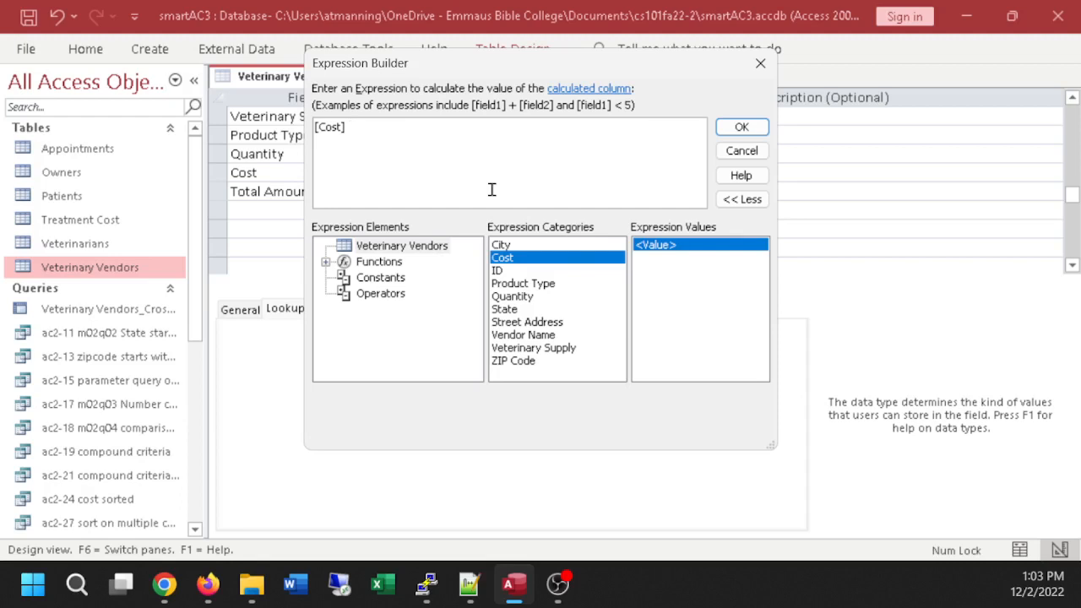
pyautogui.write('*')
pyautogui.doubleClick(513, 297)
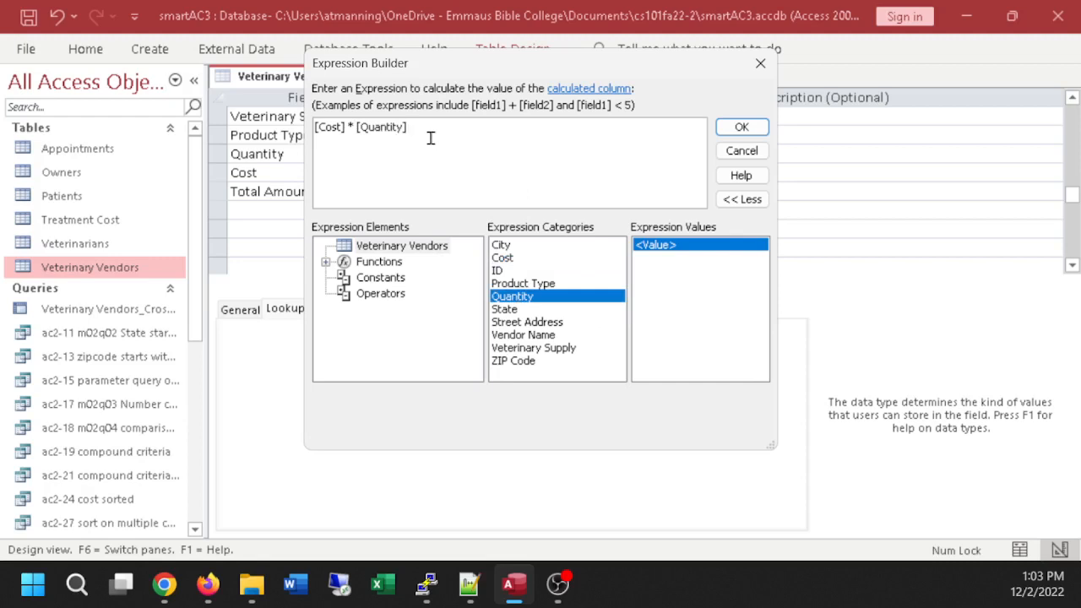
pyautogui.moveTo(430, 136); pyautogui.dragTo(302, 137)
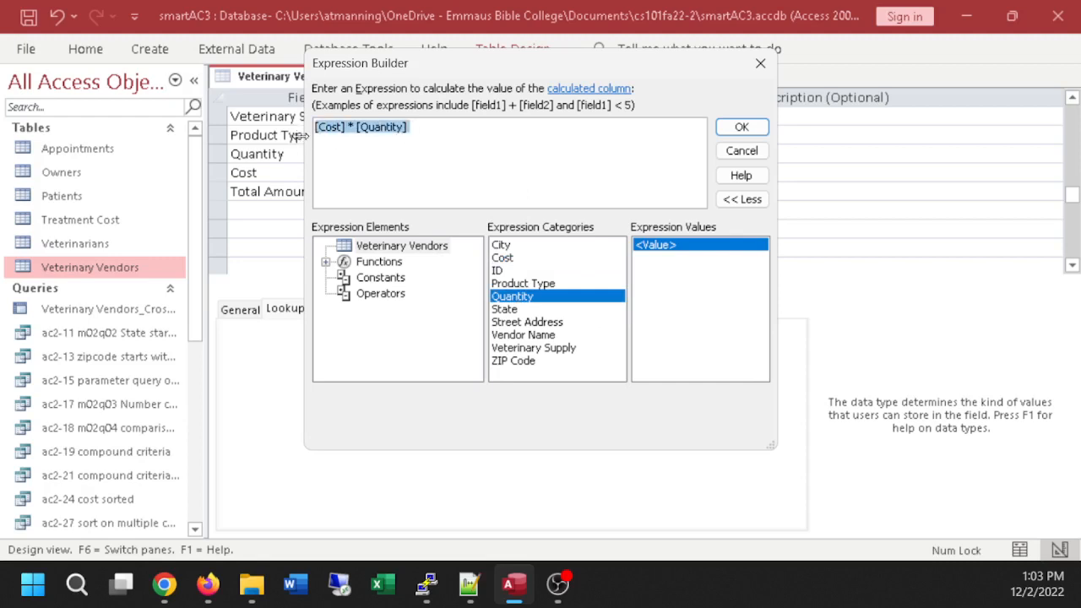
pyautogui.press('Delete')
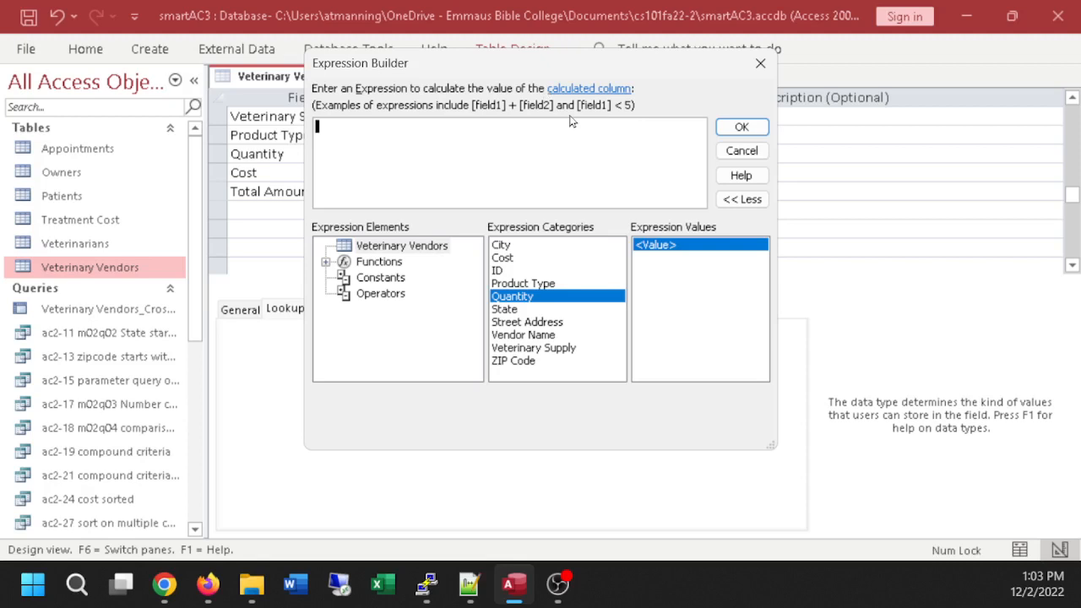
# Build the expression [Cost] * [Quantity] for the Total Amount field and accept it.
pyautogui.doubleClick(496, 261)
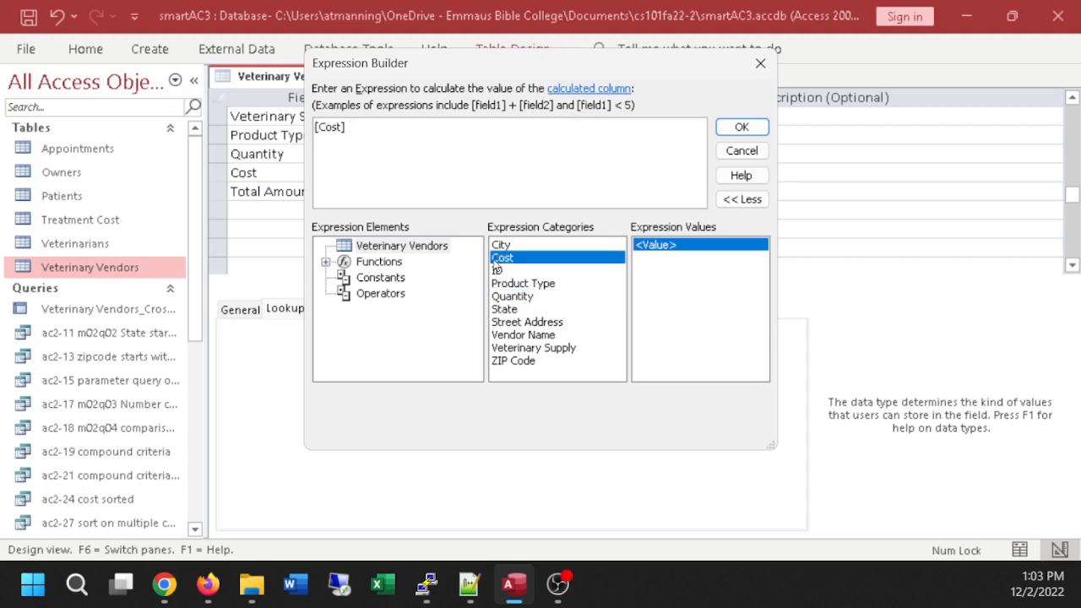
pyautogui.write('*')
pyautogui.doubleClick(514, 297)
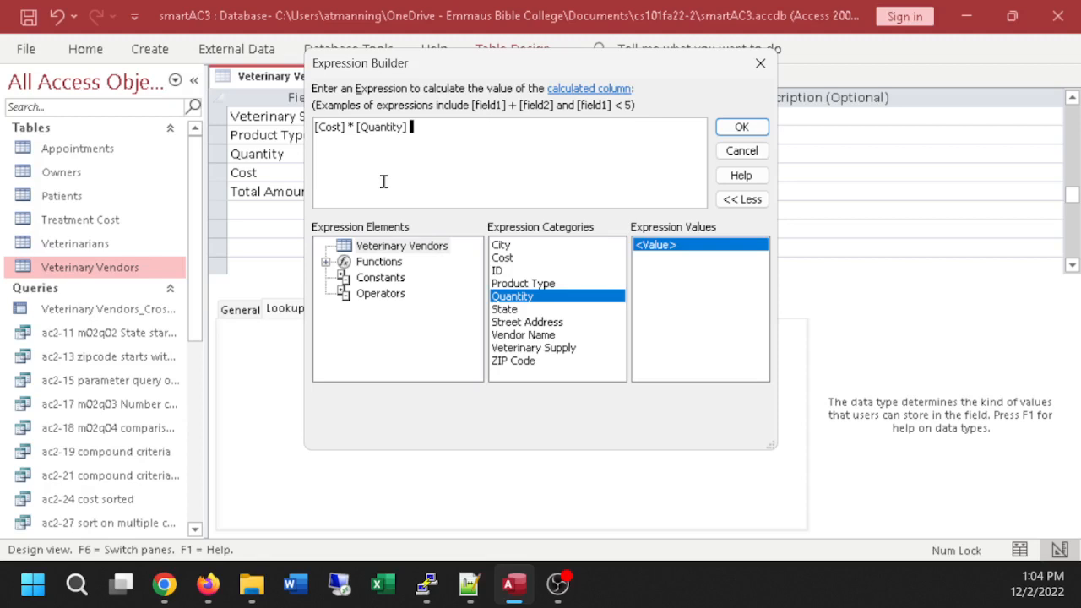
pyautogui.click(739, 126)
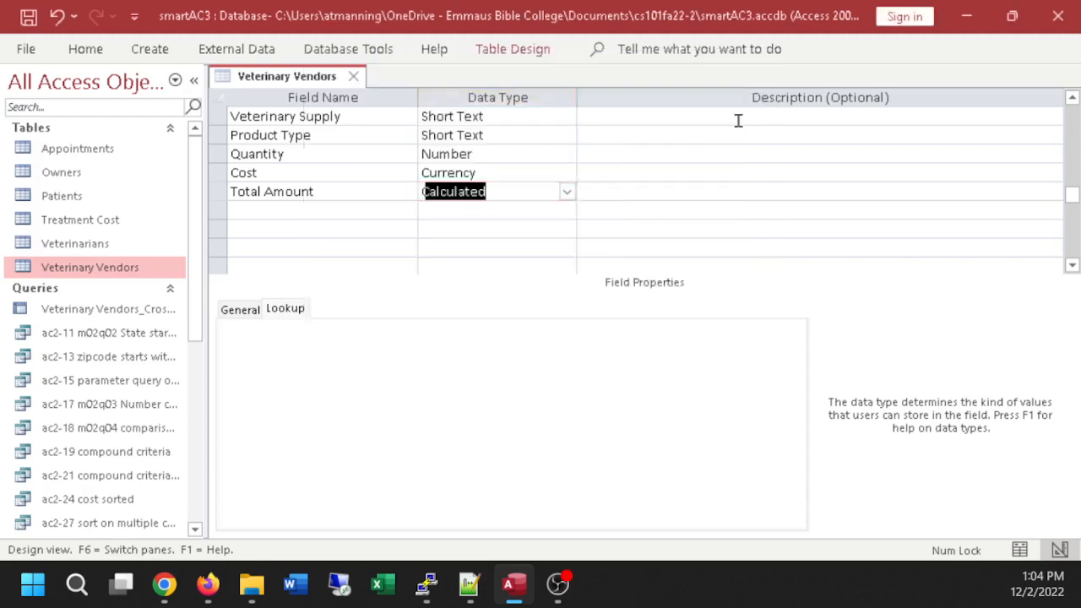
# Set the Total Amount field's Format property to Currency.
pyautogui.click(333, 191)
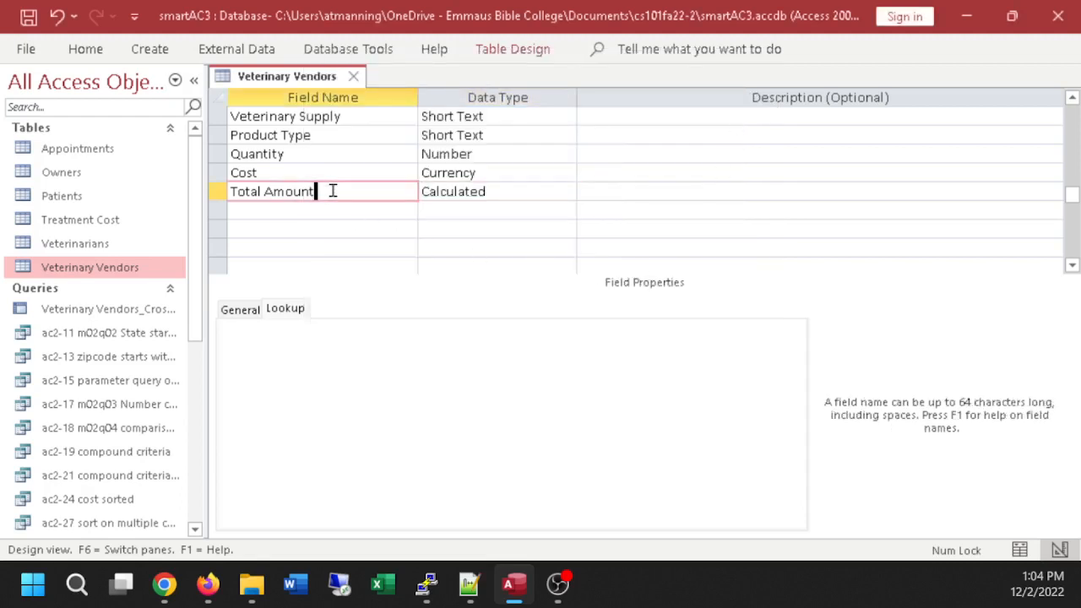
pyautogui.click(242, 310)
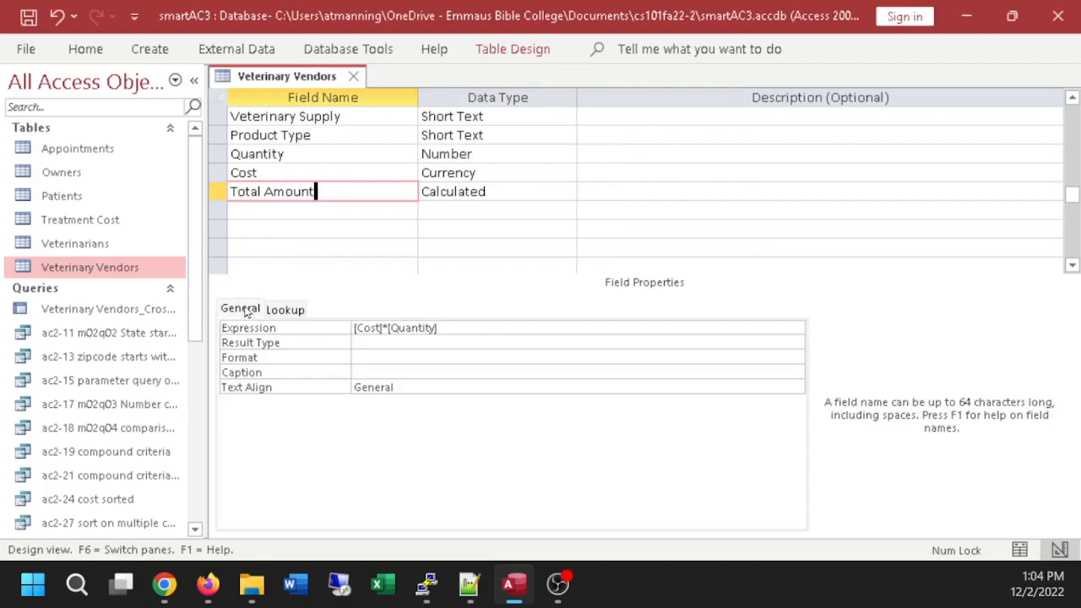
pyautogui.click(454, 361)
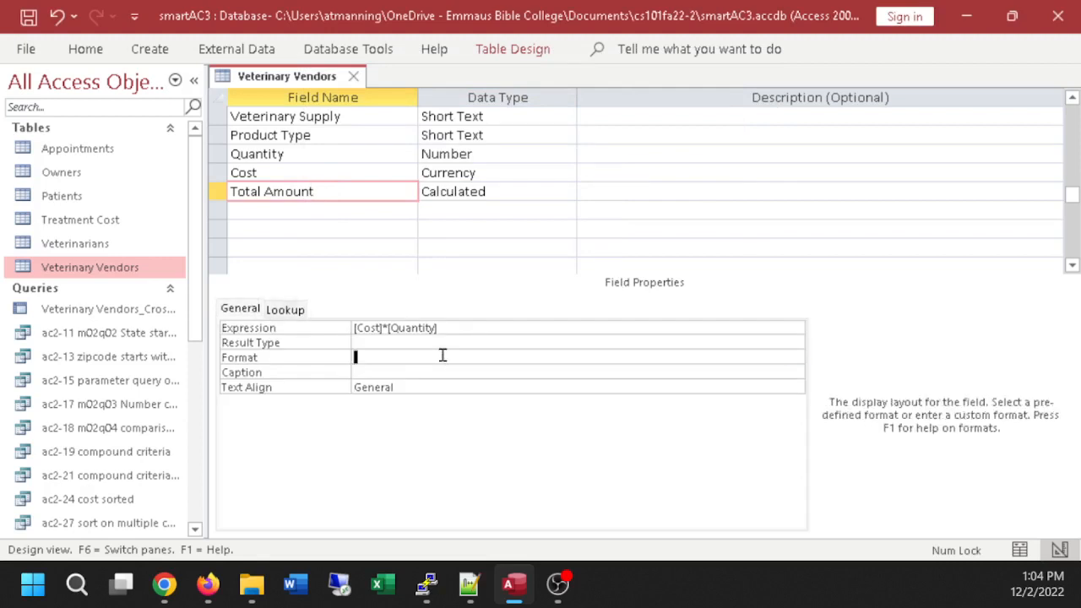
pyautogui.click(795, 357)
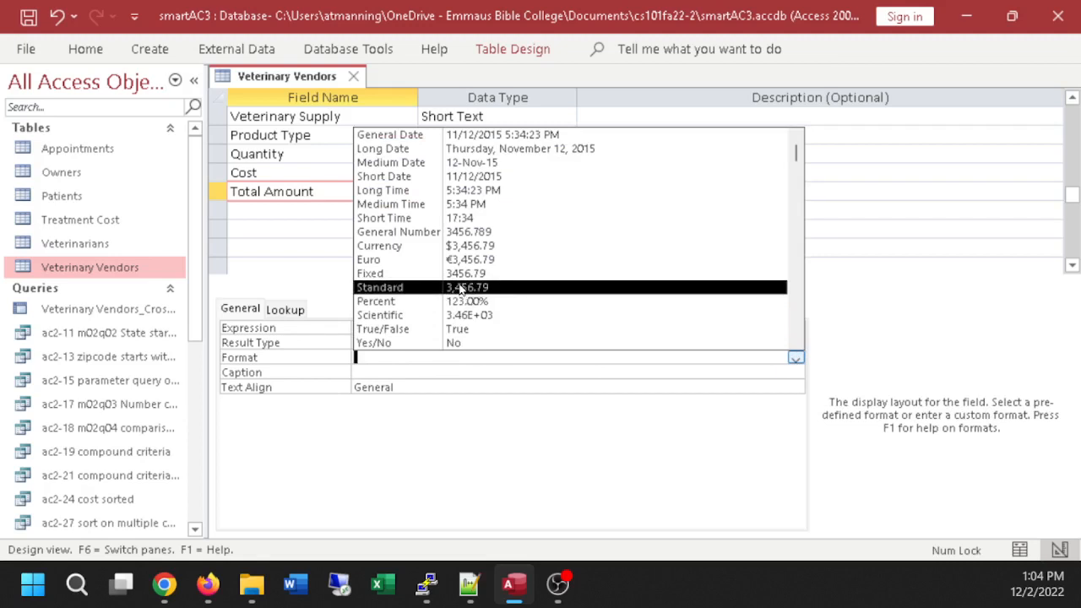
pyautogui.click(466, 246)
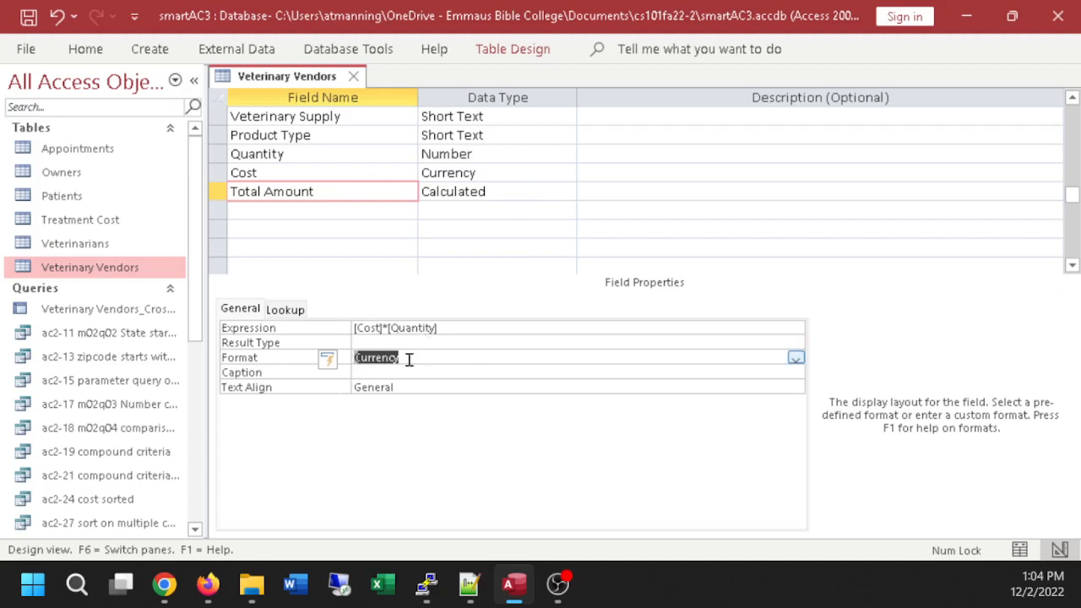
pyautogui.click(795, 359)
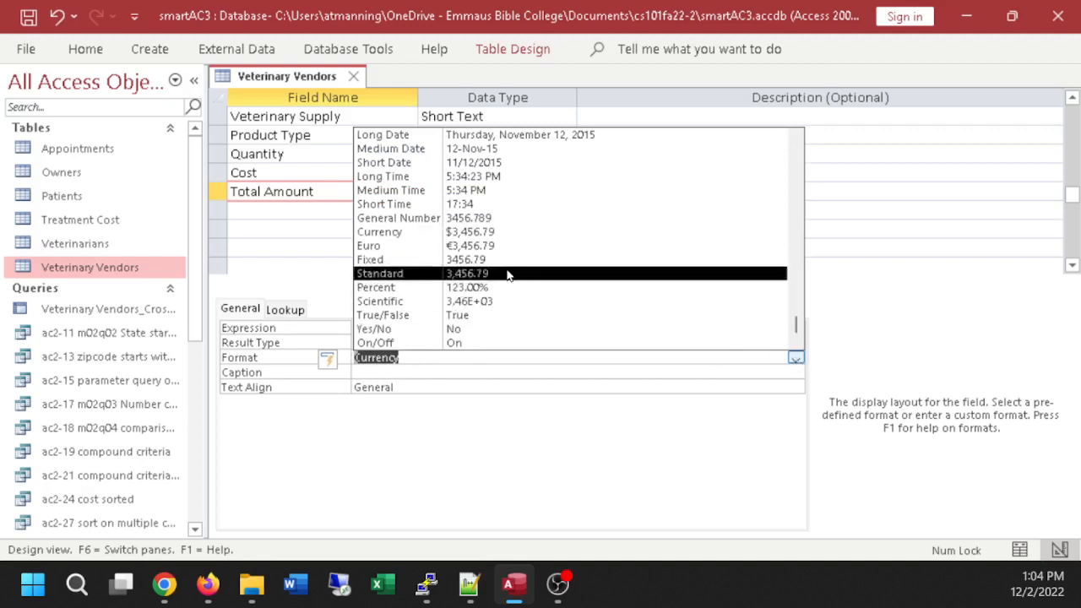
pyautogui.click(475, 233)
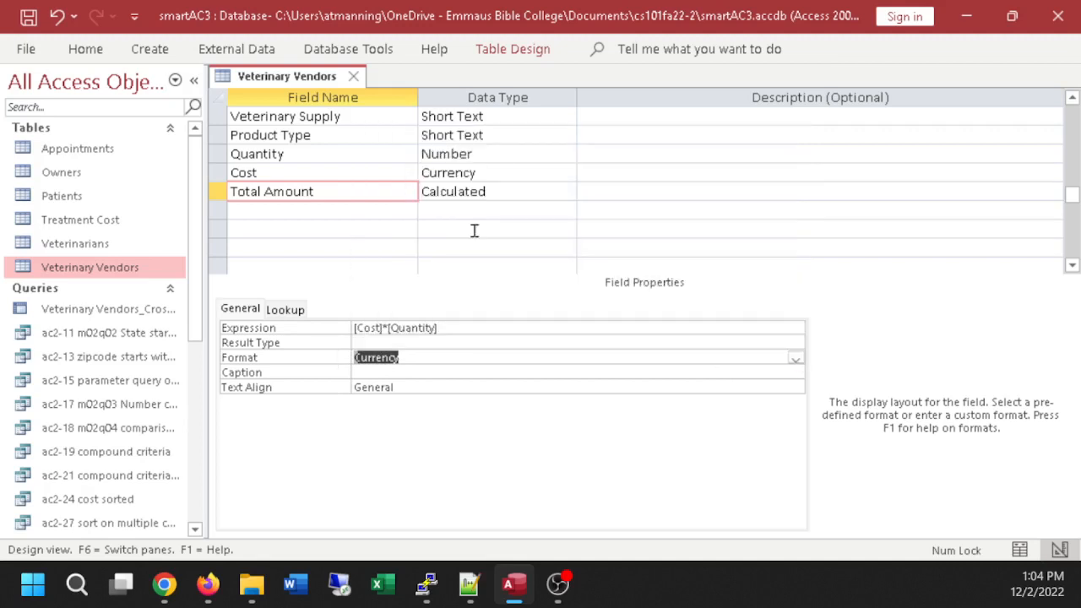
# Save the Veterinary Vendors table, switch it to Datasheet View and widen the Total Amount column slightly.
pyautogui.click(85, 49)
pyautogui.click(99, 56)
pyautogui.click(96, 53)
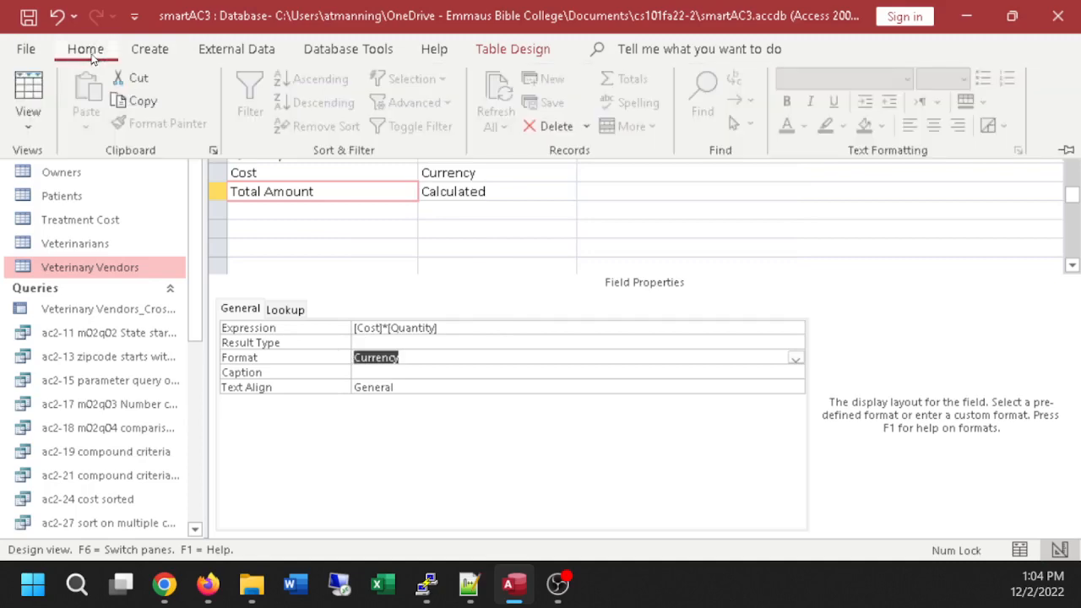
pyautogui.click(38, 93)
pyautogui.click(507, 348)
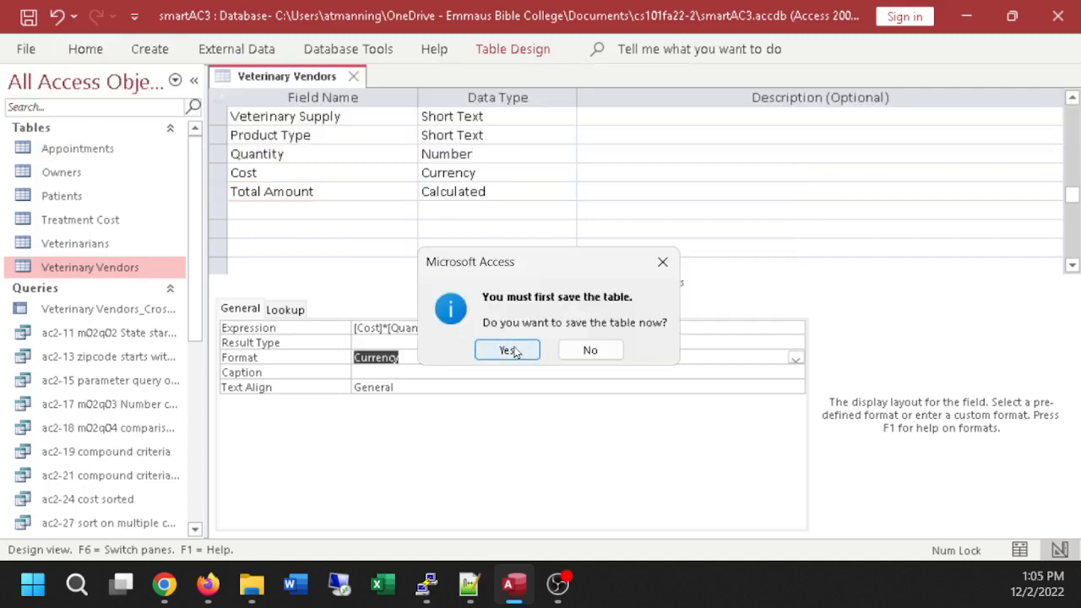
pyautogui.click(835, 531)
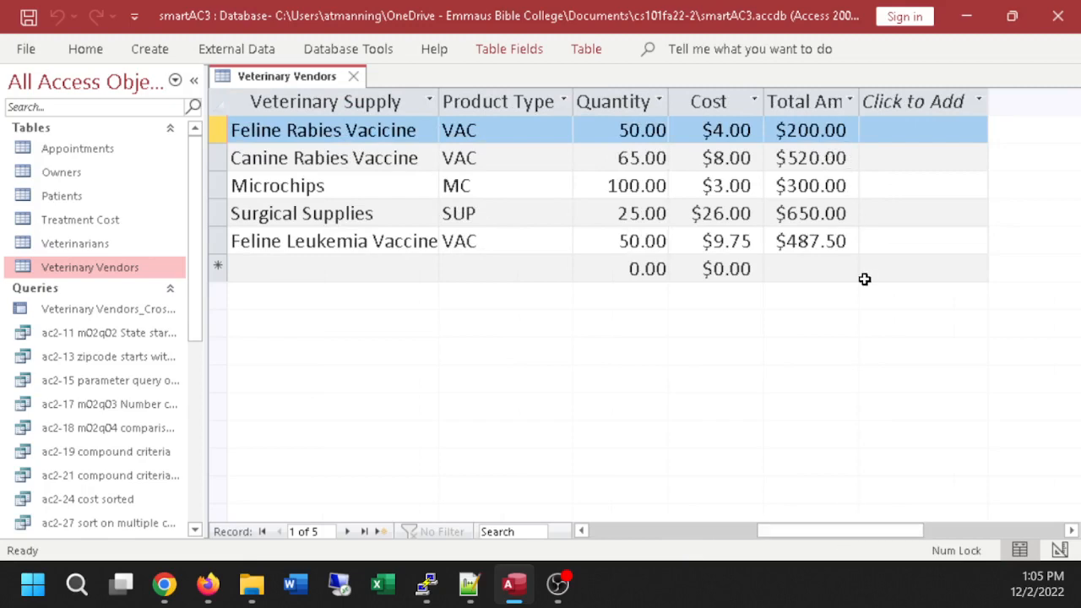
pyautogui.moveTo(866, 108); pyautogui.dragTo(880, 108)
pyautogui.click(882, 103)
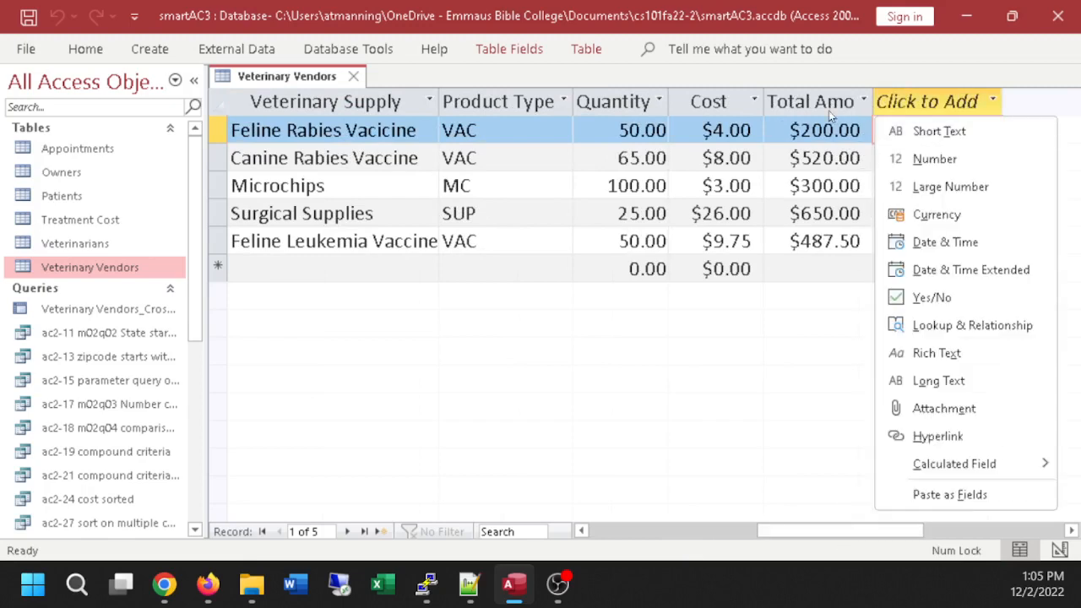
pyautogui.press('Escape')
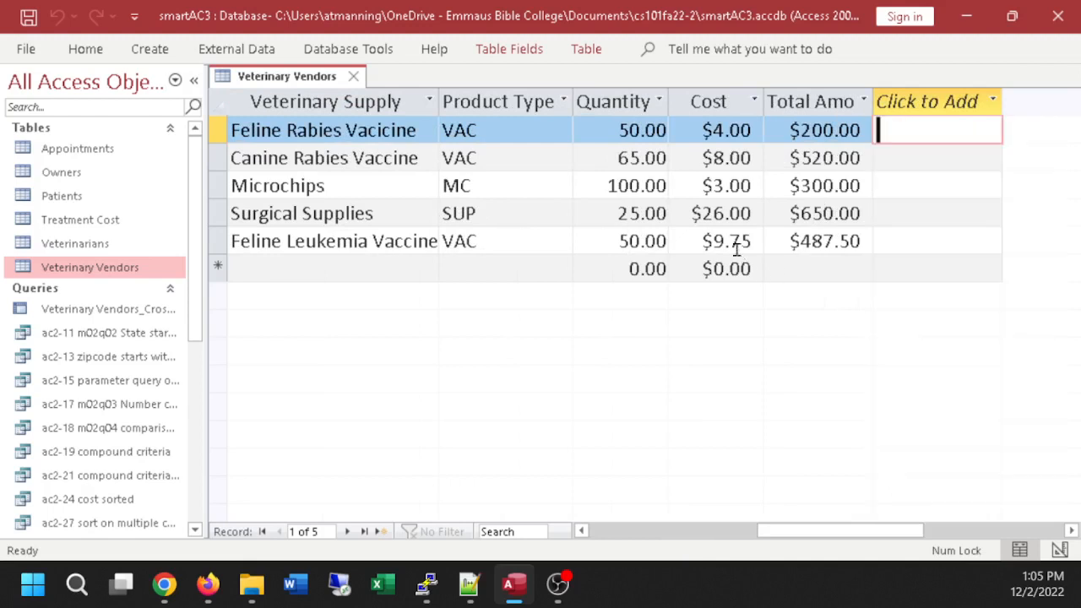
# Try a Quantity of 51 in the first record to test the Total Amount calculation, and discard the edit.
pyautogui.click(640, 130)
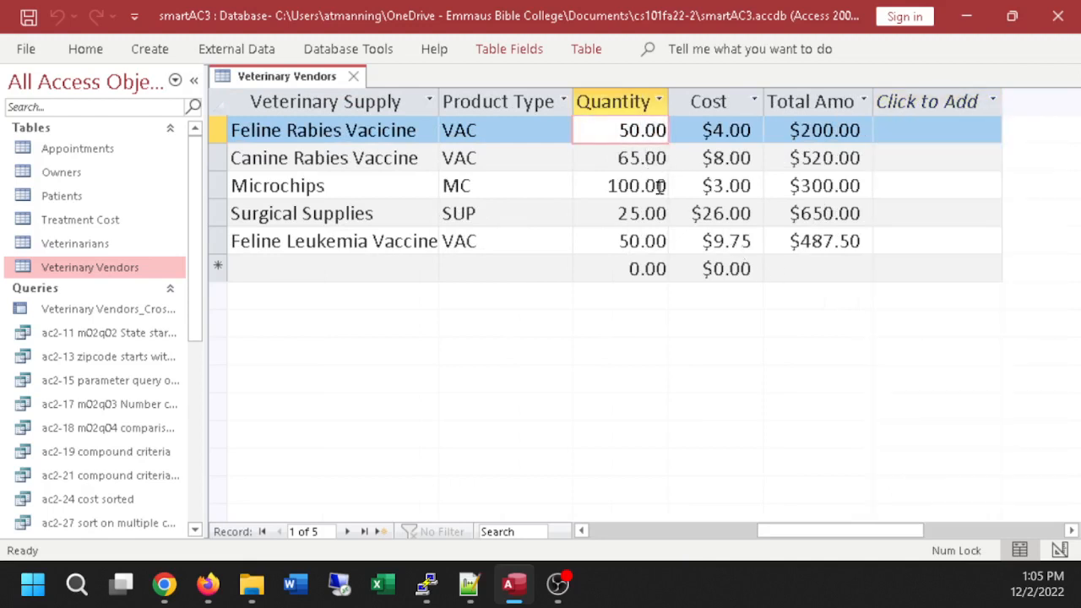
pyautogui.press('BackSpace')
pyautogui.write('1')
pyautogui.press('Tab')
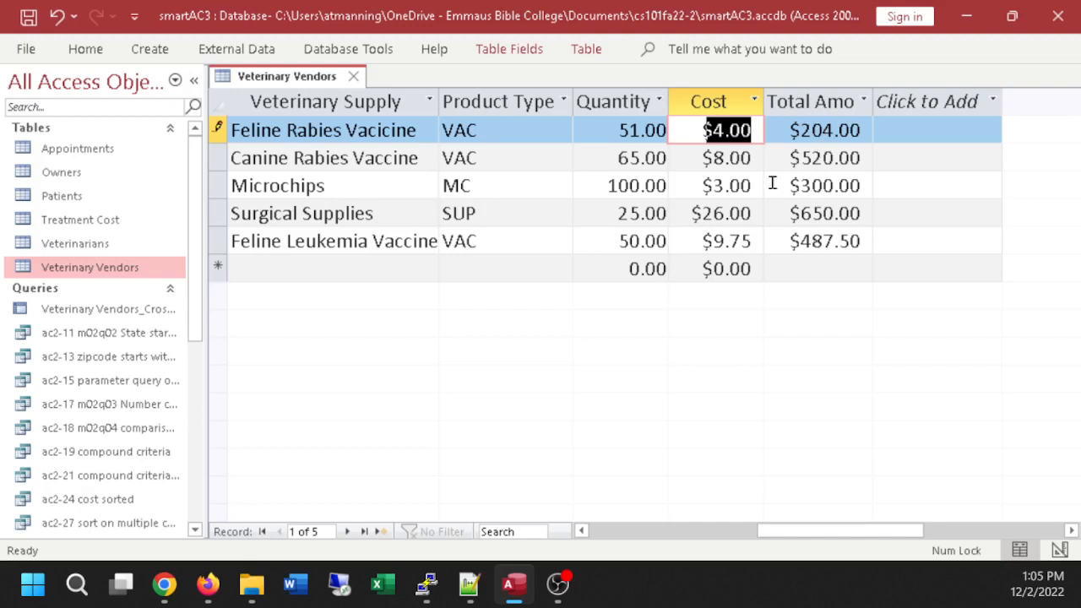
pyautogui.press('Escape')
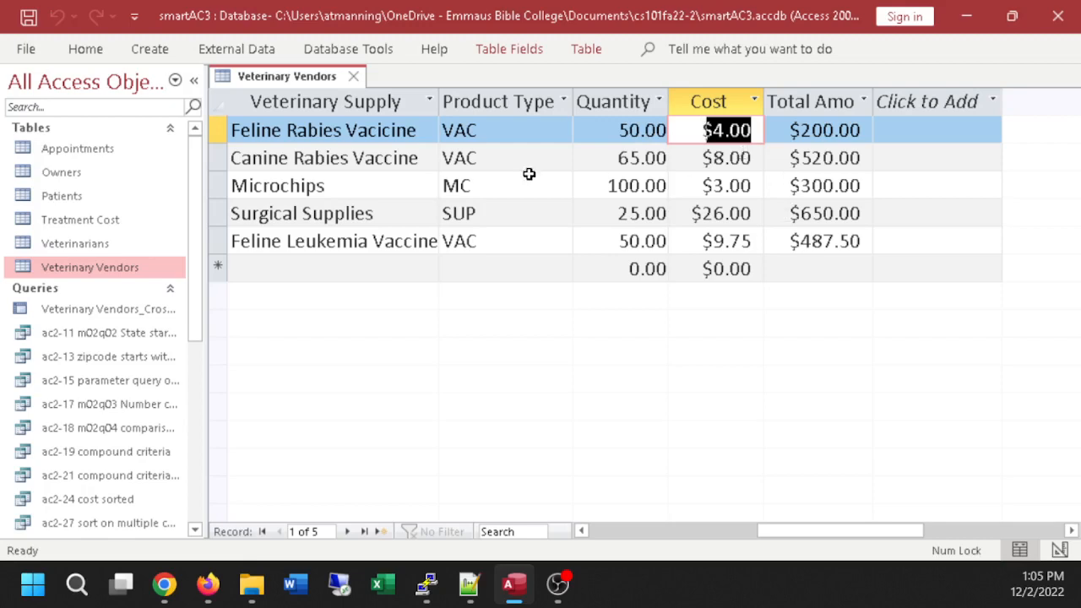
# Return to Design View and choose Currency again from the Format options of the Total Amount field.
pyautogui.click(97, 50)
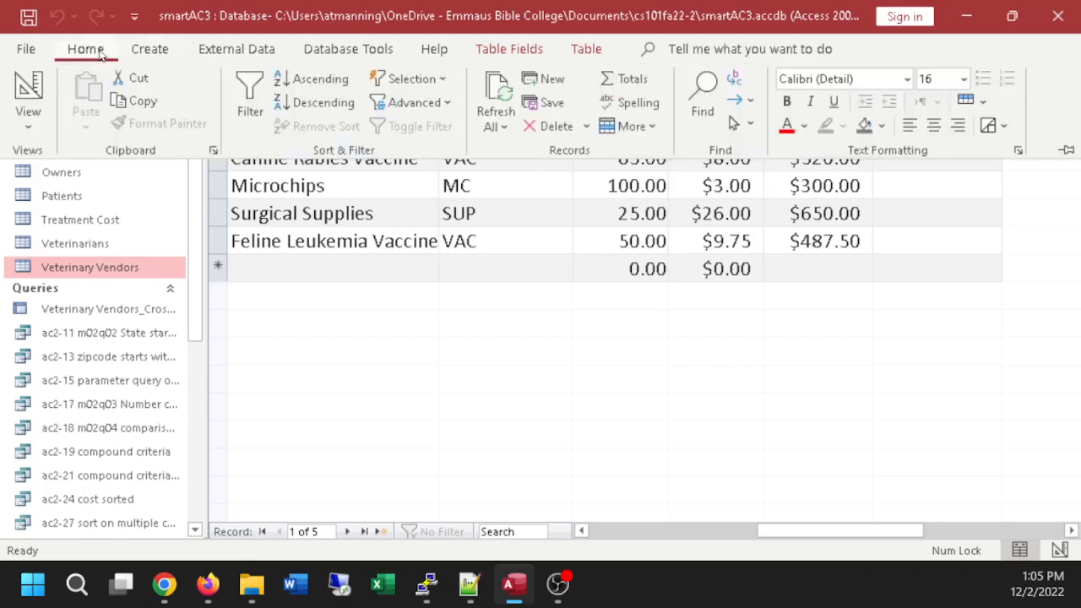
pyautogui.click(25, 89)
pyautogui.click(264, 188)
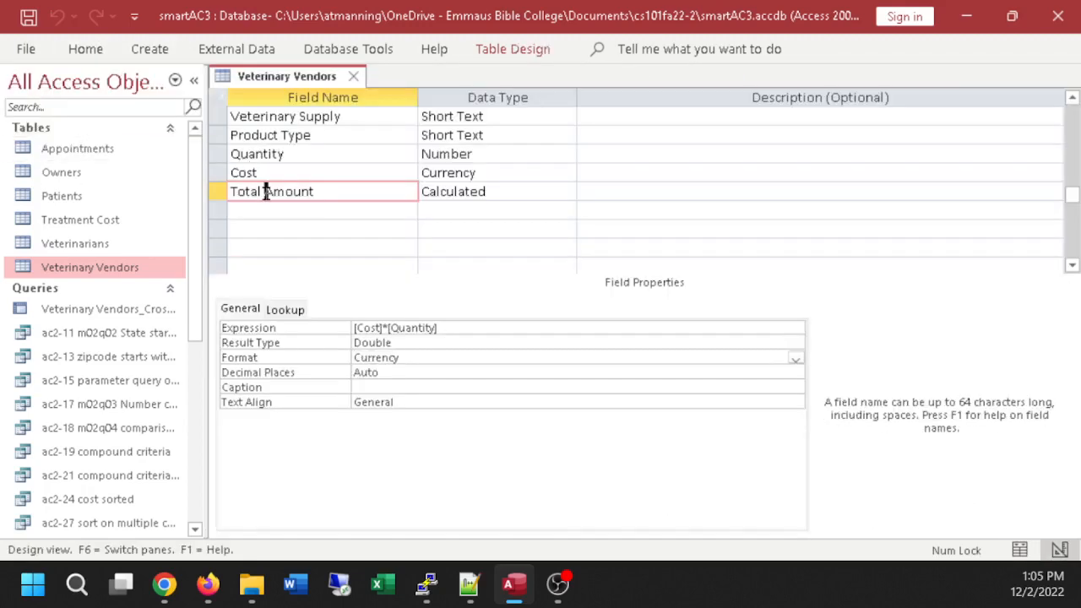
pyautogui.click(243, 309)
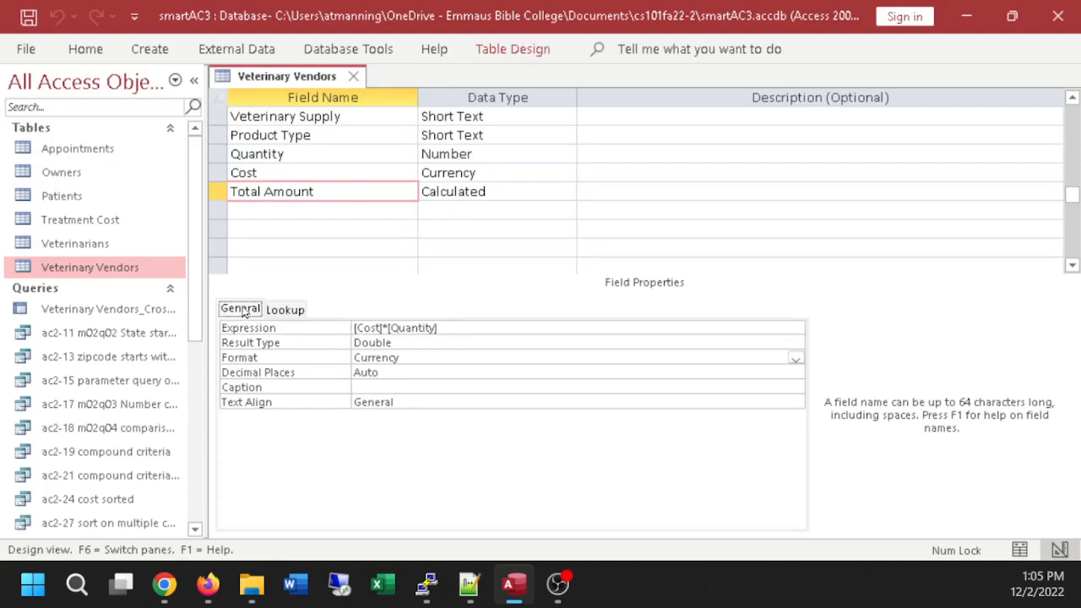
pyautogui.click(402, 358)
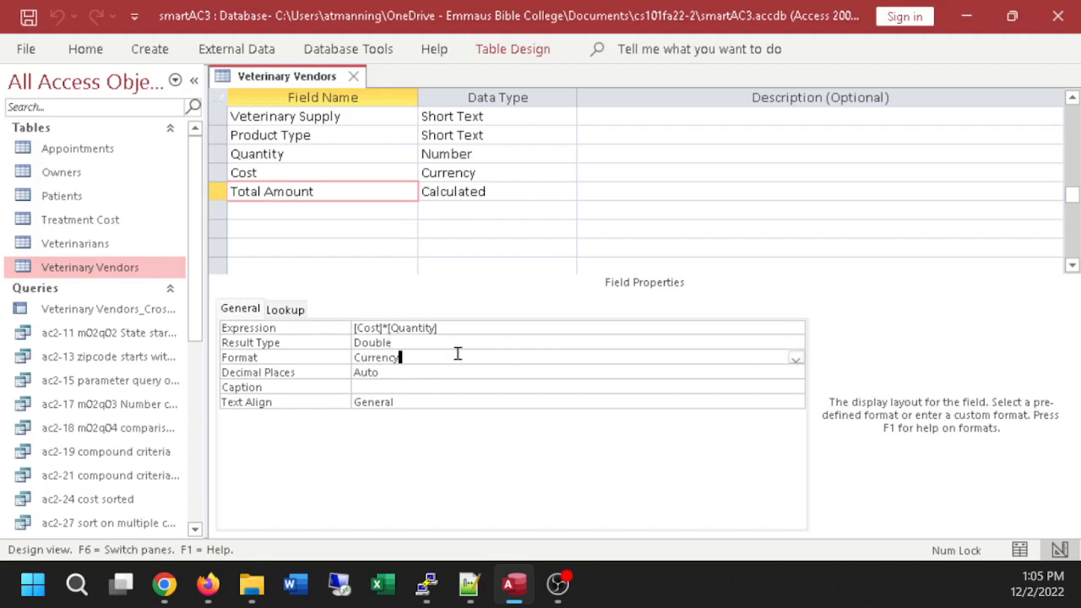
pyautogui.click(795, 360)
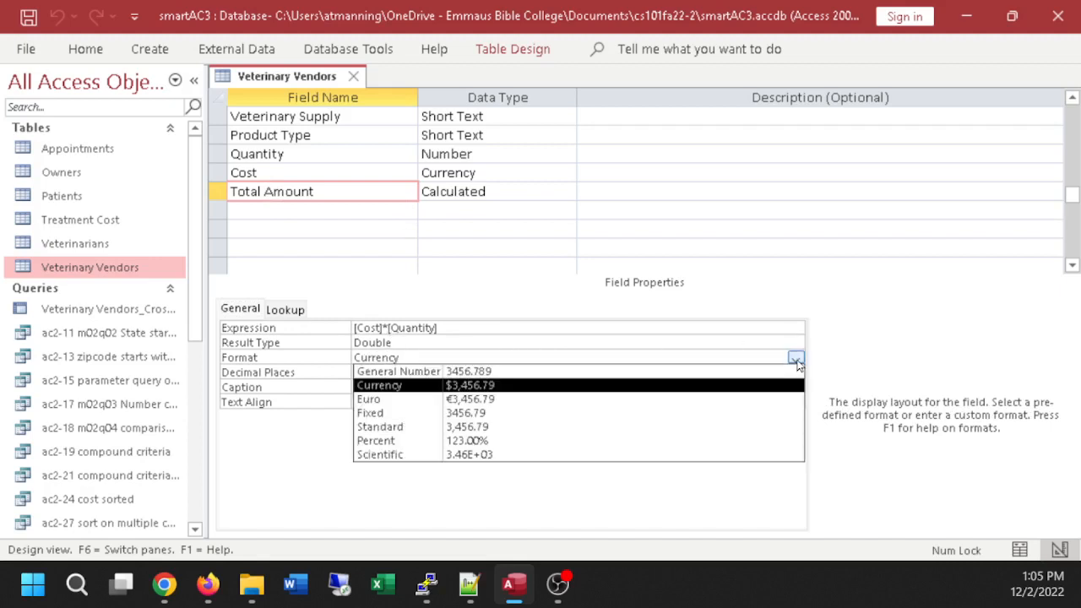
pyautogui.click(470, 386)
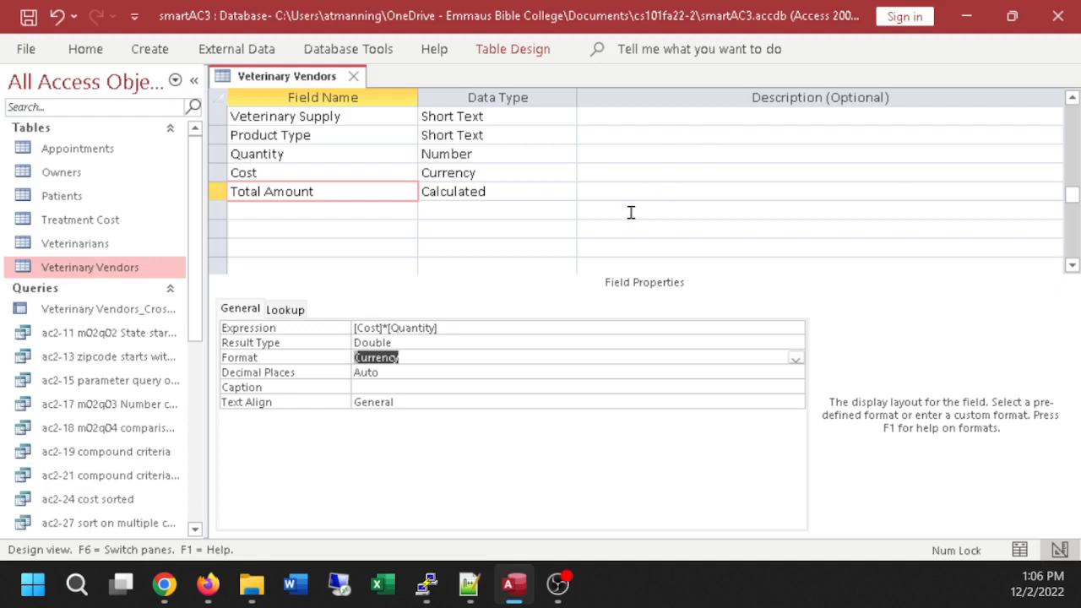
# Set the Validation Rule of the Quantity field to >0 And <=1000.
pyautogui.click(320, 155)
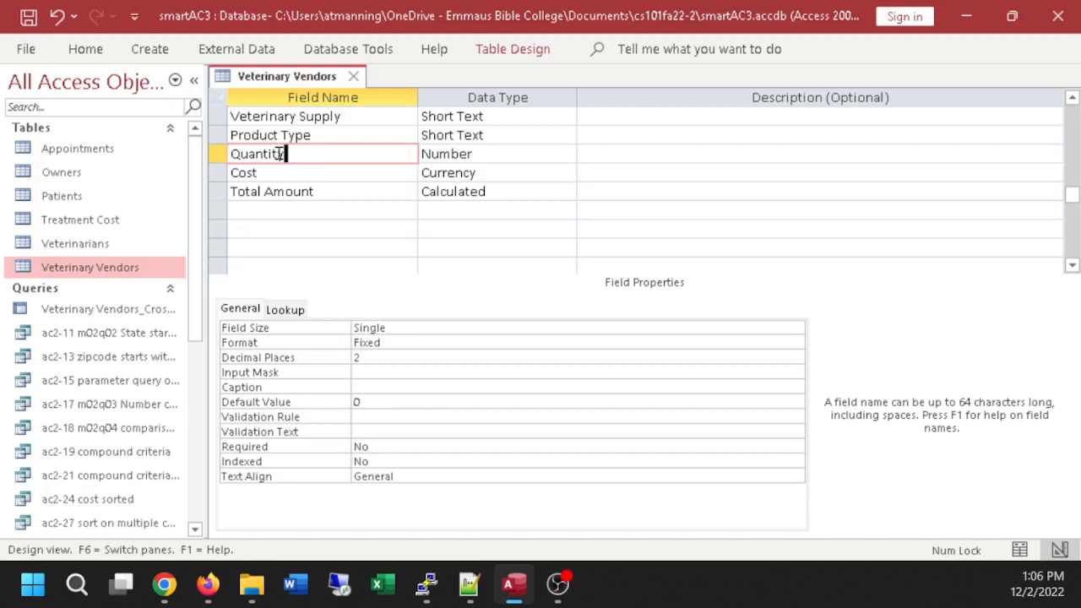
pyautogui.click(217, 154)
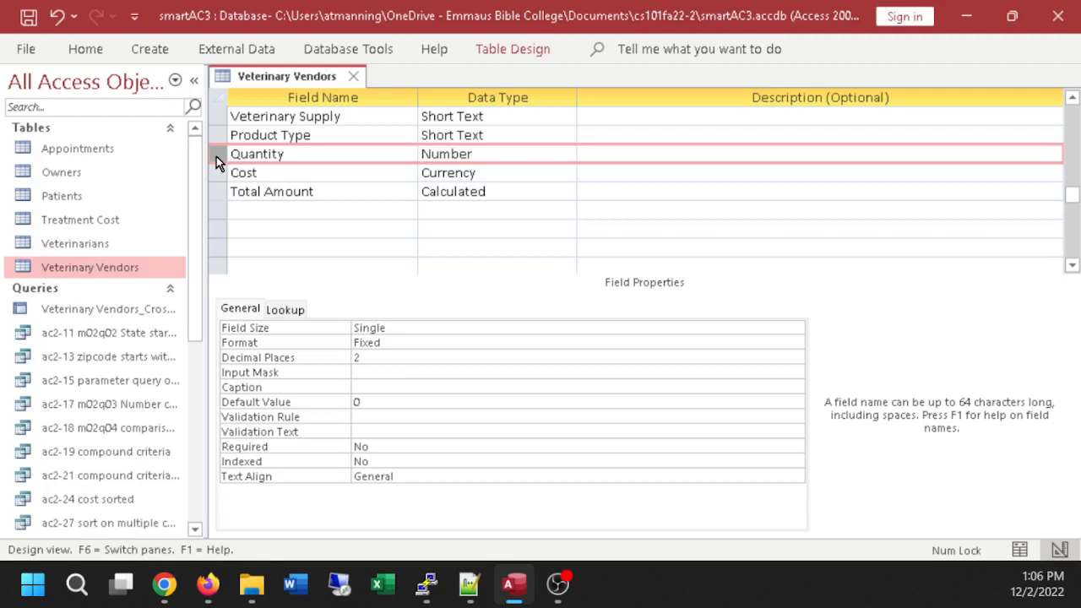
pyautogui.scroll(2, 329, 161)
pyautogui.scroll(-1, 326, 166)
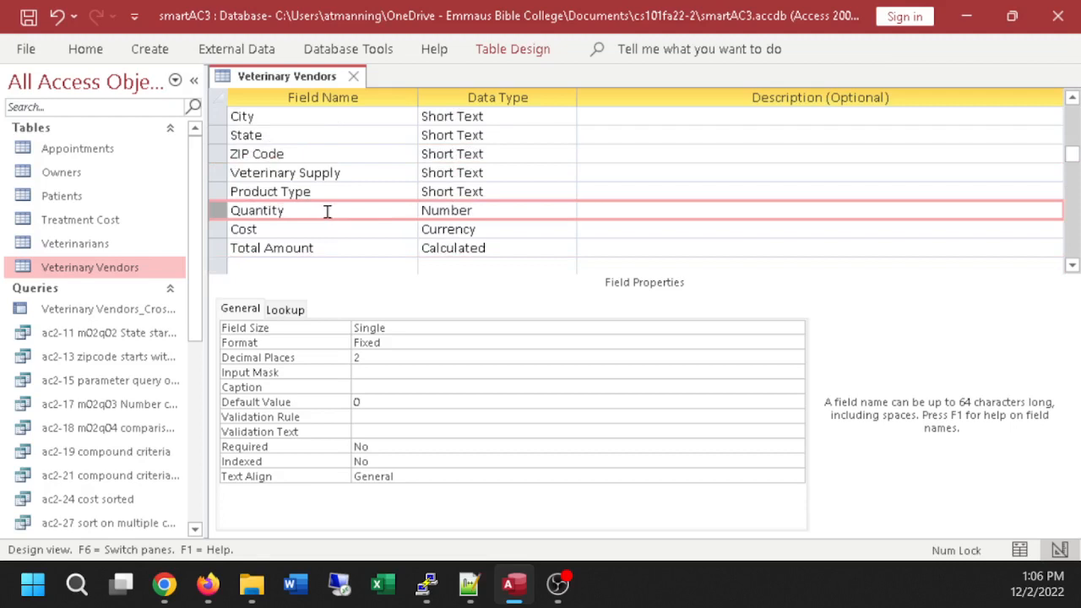
pyautogui.click(365, 417)
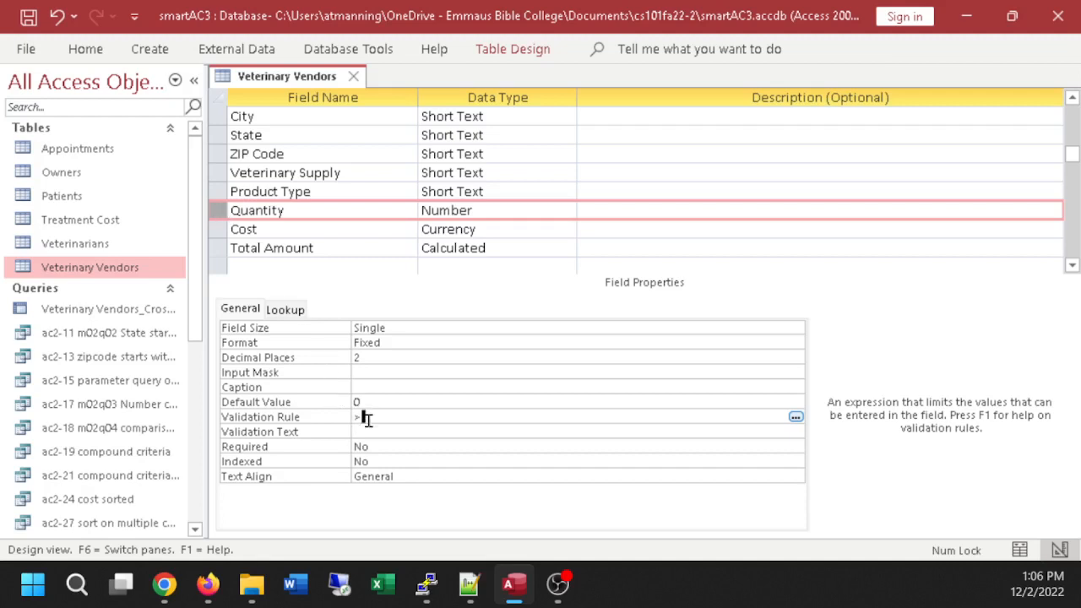
pyautogui.write('>0 and <=1000')
pyautogui.click(386, 433)
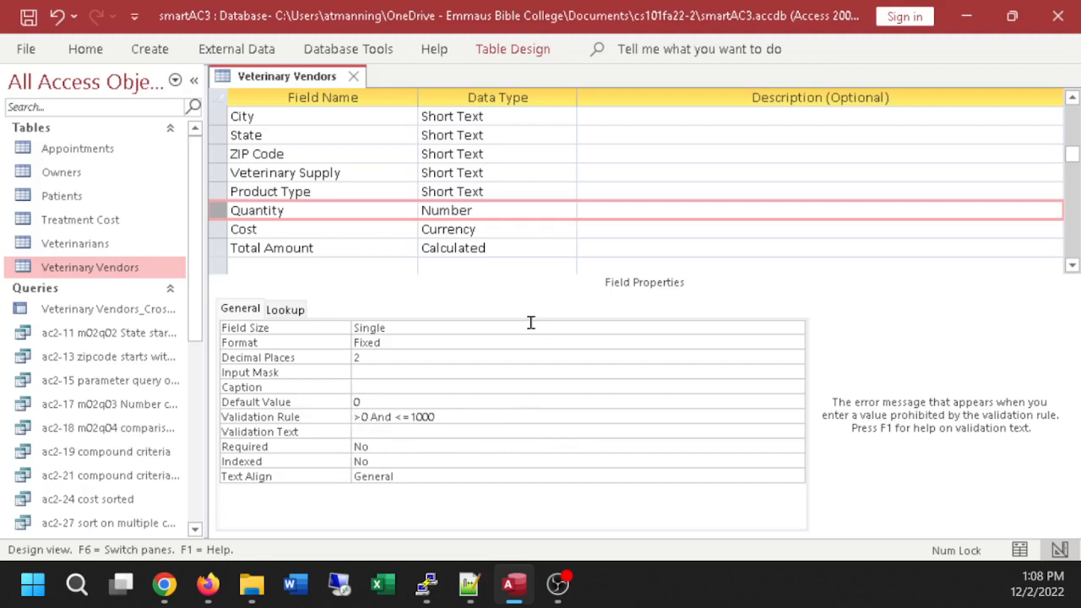
# Save the table with the Quantity validation rule and switch to Datasheet View.
pyautogui.click(73, 51)
pyautogui.click(35, 91)
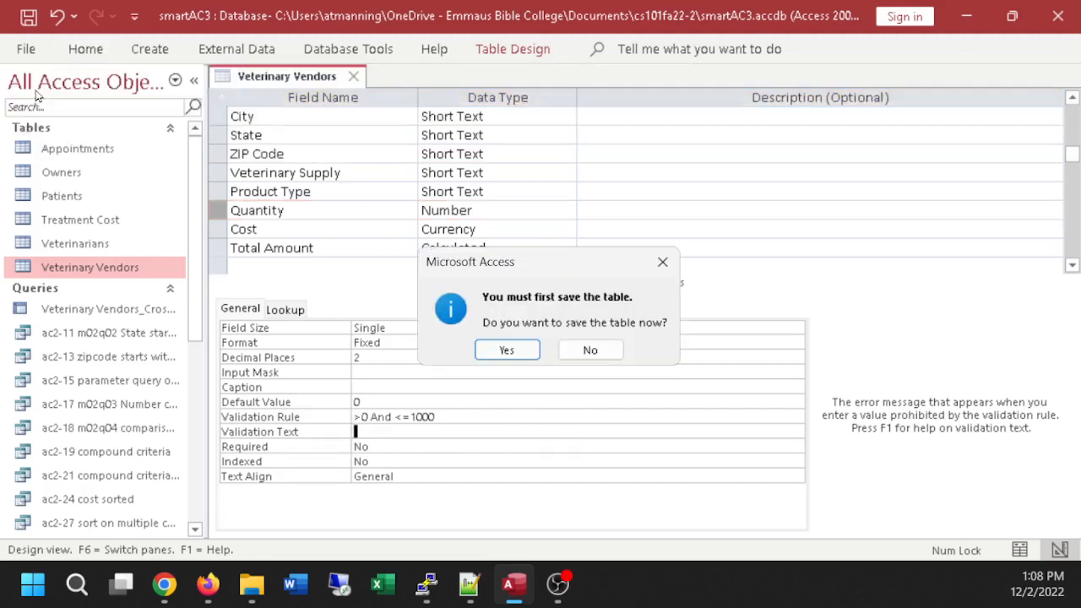
pyautogui.click(502, 346)
pyautogui.click(500, 347)
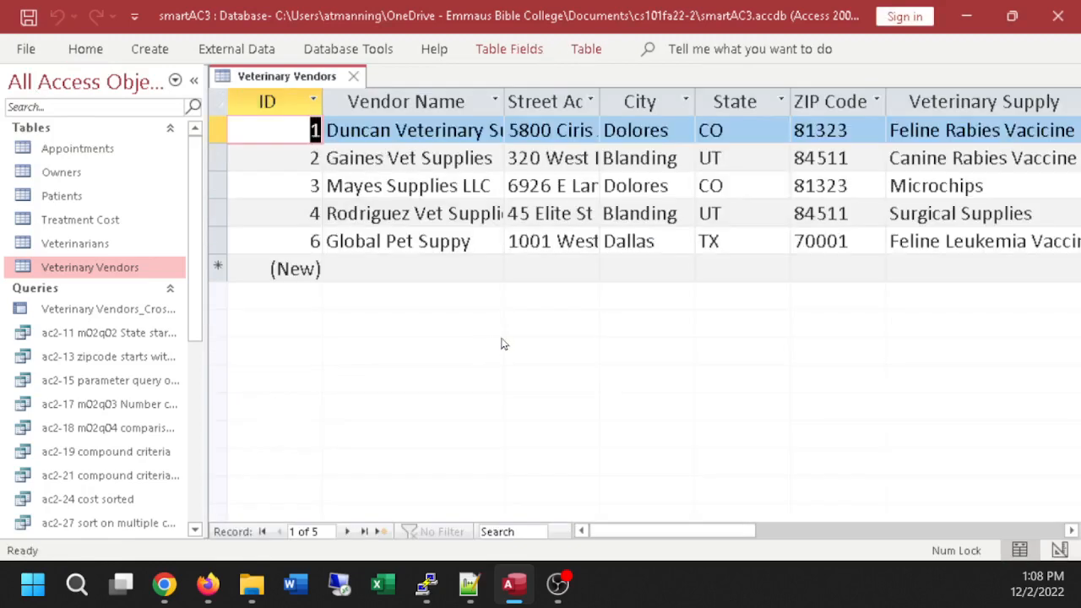
# Test the validation rule by entering 5000 as the first record's Quantity, and discard the entry.
pyautogui.moveTo(688, 532); pyautogui.dragTo(716, 537)
pyautogui.moveTo(770, 547); pyautogui.dragTo(825, 550)
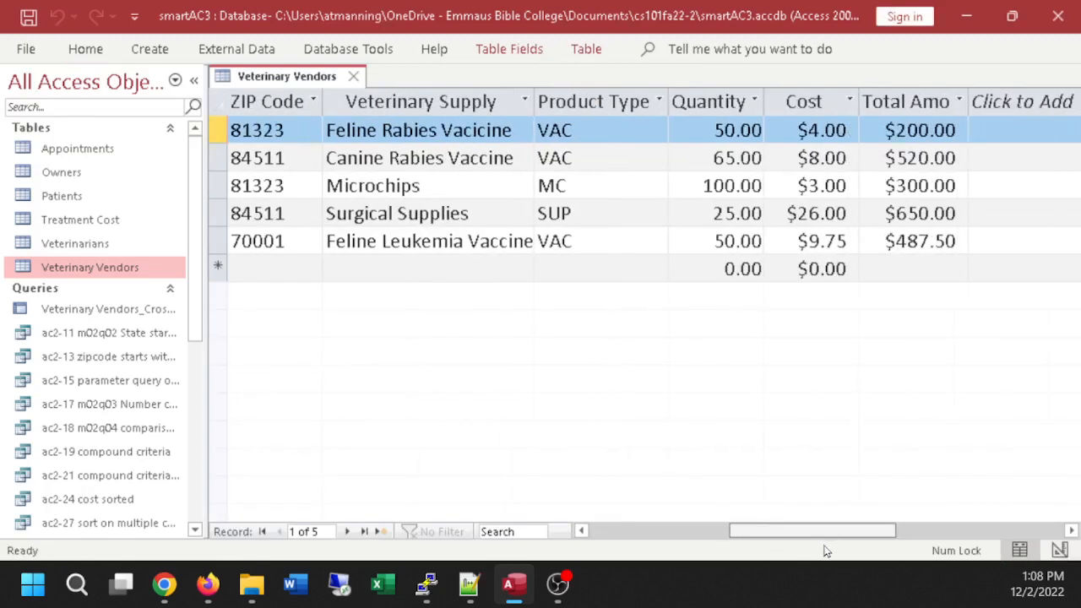
pyautogui.click(735, 130)
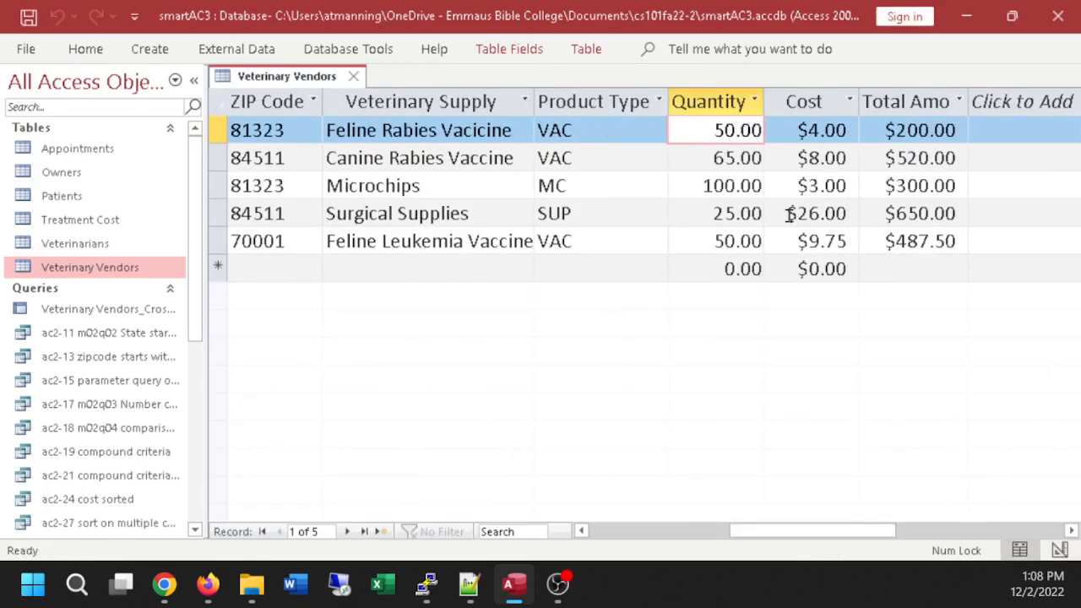
pyautogui.write('00')
pyautogui.press('Return')
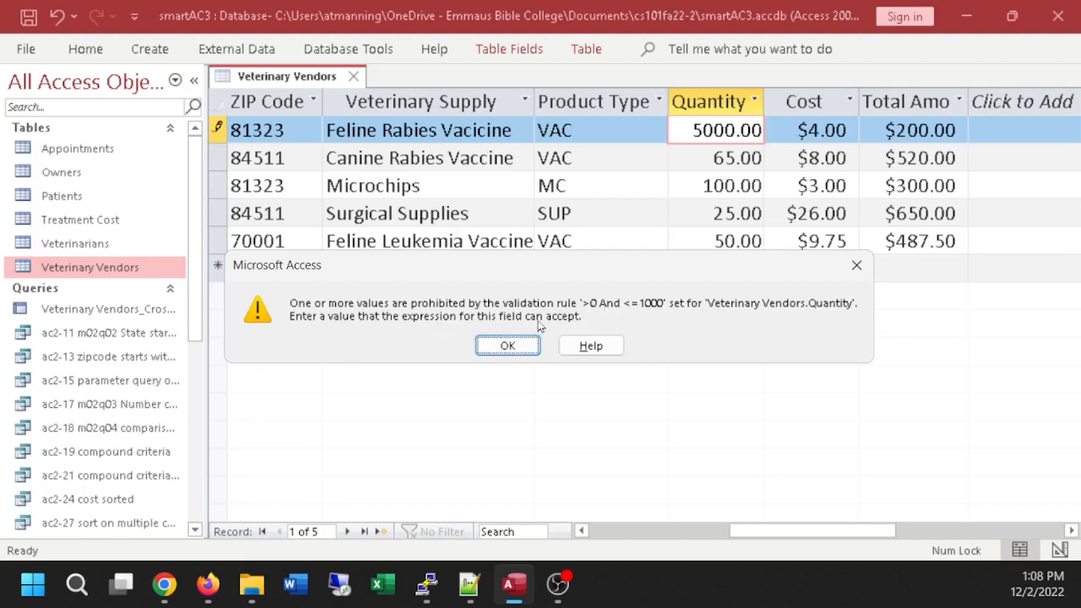
pyautogui.click(855, 266)
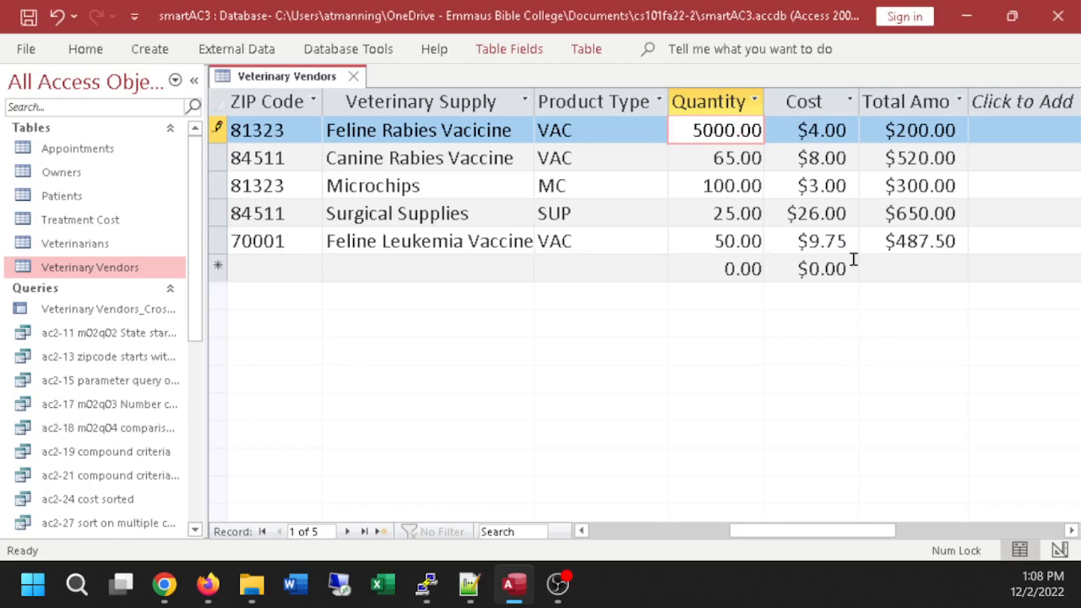
pyautogui.click(86, 48)
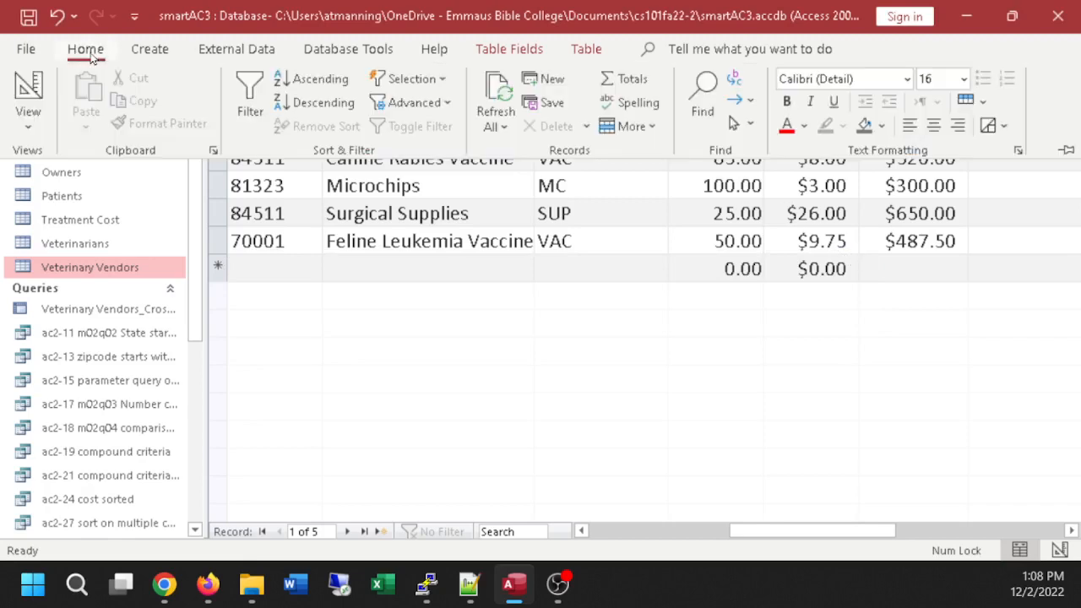
pyautogui.click(37, 98)
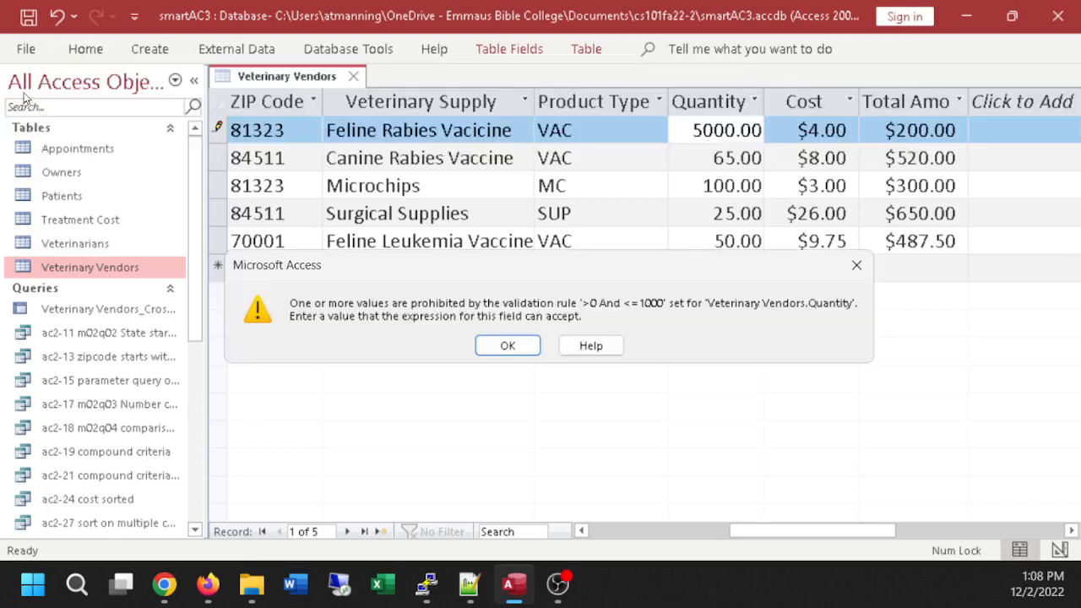
pyautogui.click(511, 347)
pyautogui.click(724, 130)
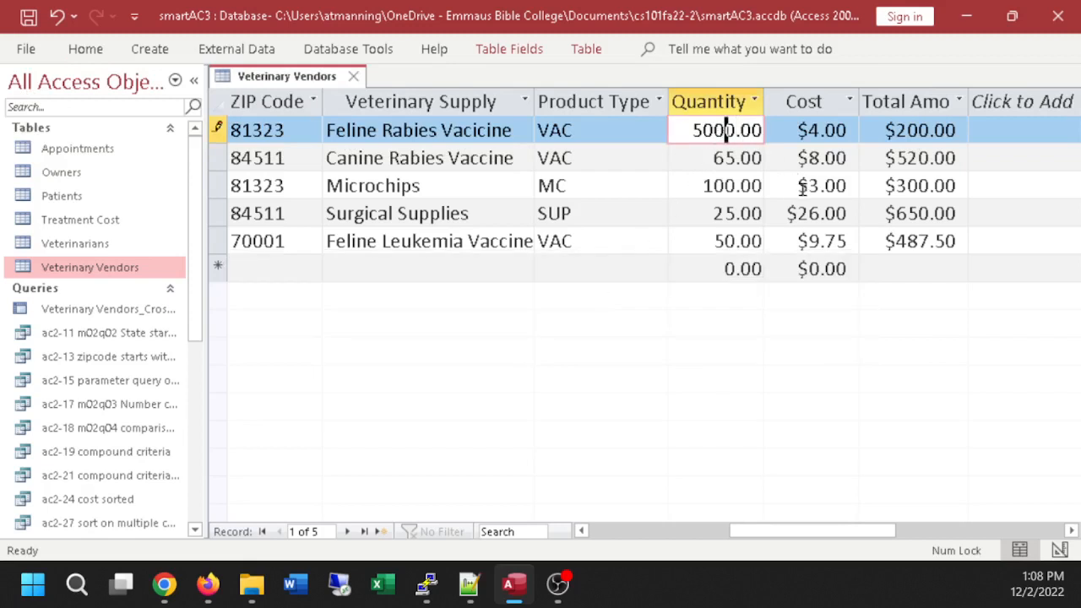
pyautogui.press('Escape')
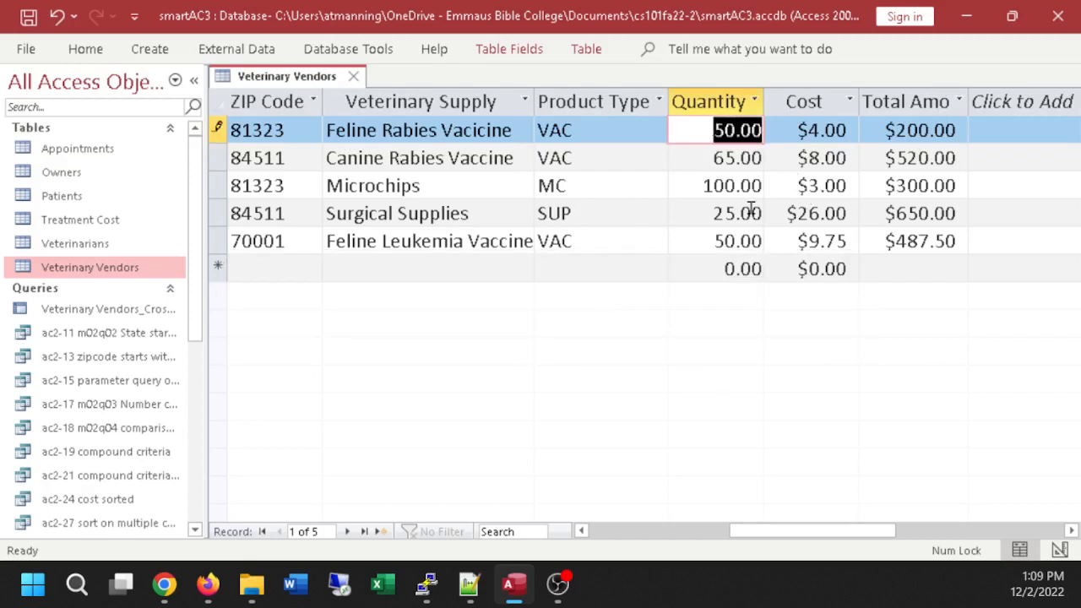
# In Design View, set the Quantity field's Validation Text to "Please enter a positive number 1000 or less.".
pyautogui.click(94, 52)
pyautogui.click(32, 87)
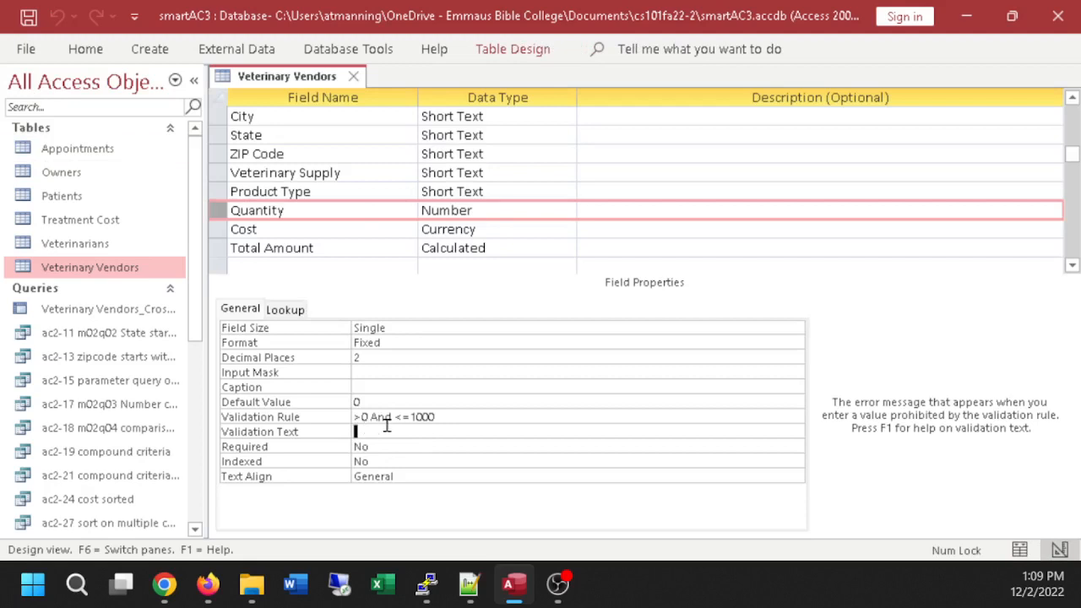
pyautogui.write('Please enter a positive number ')
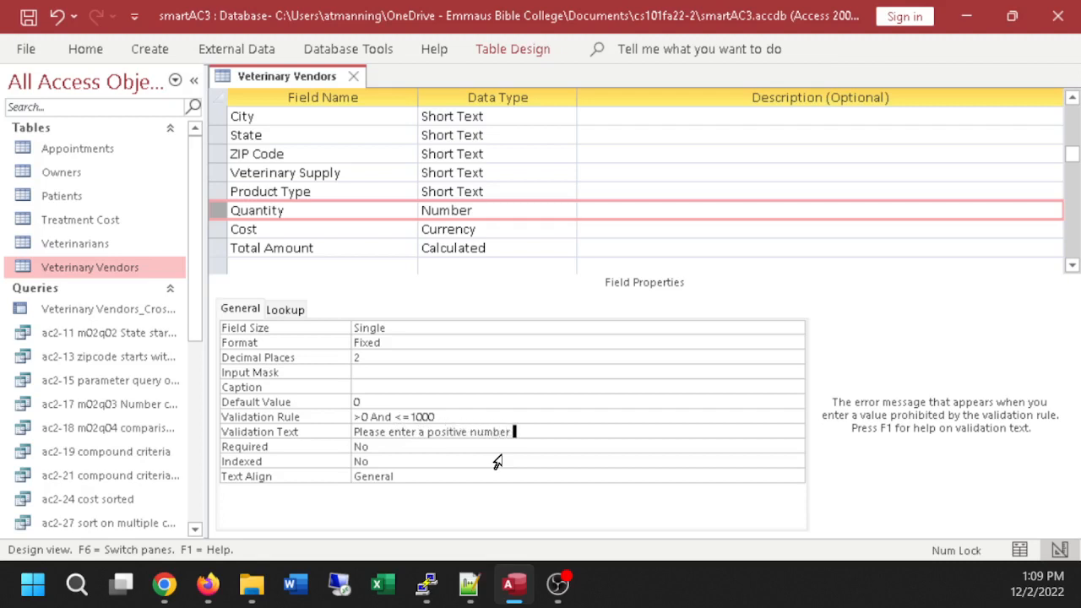
pyautogui.write('less')
pyautogui.write(' than or')
pyautogui.press('BackSpace')
pyautogui.press('BackSpace')
pyautogui.press('BackSpace')
pyautogui.press('BackSpace')
pyautogui.press('BackSpace')
pyautogui.press('BackSpace')
pyautogui.press('BackSpace')
pyautogui.press('BackSpace')
pyautogui.press('BackSpace')
pyautogui.press('BackSpace')
pyautogui.press('BackSpace')
pyautogui.press('BackSpace')
pyautogui.write('1000 or less')
# Save the table with the new Validation Text and show its records in Datasheet View.
pyautogui.click(87, 56)
pyautogui.click(30, 83)
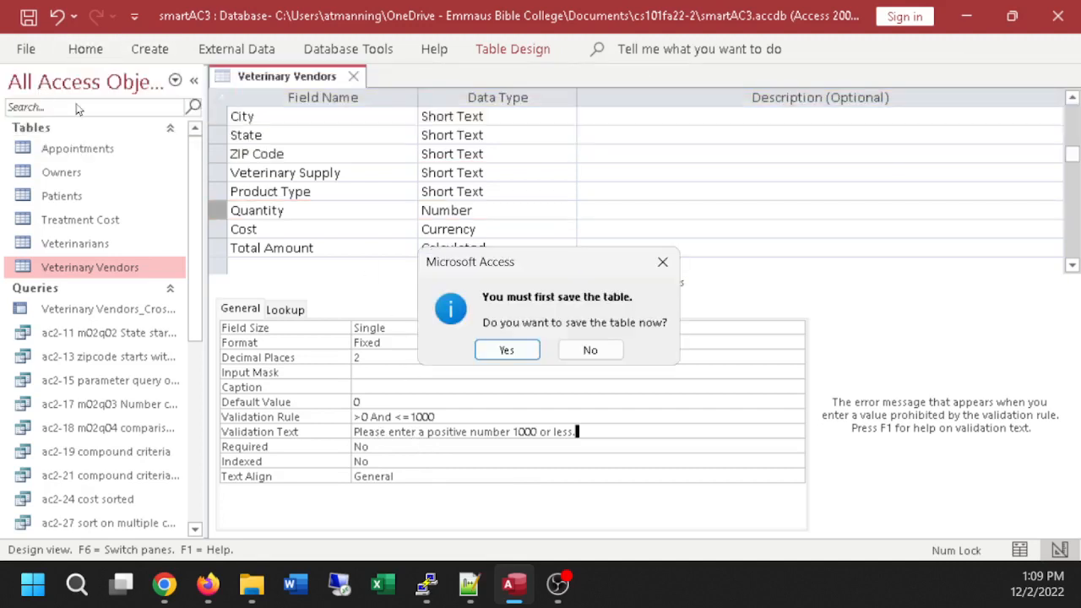
pyautogui.click(487, 352)
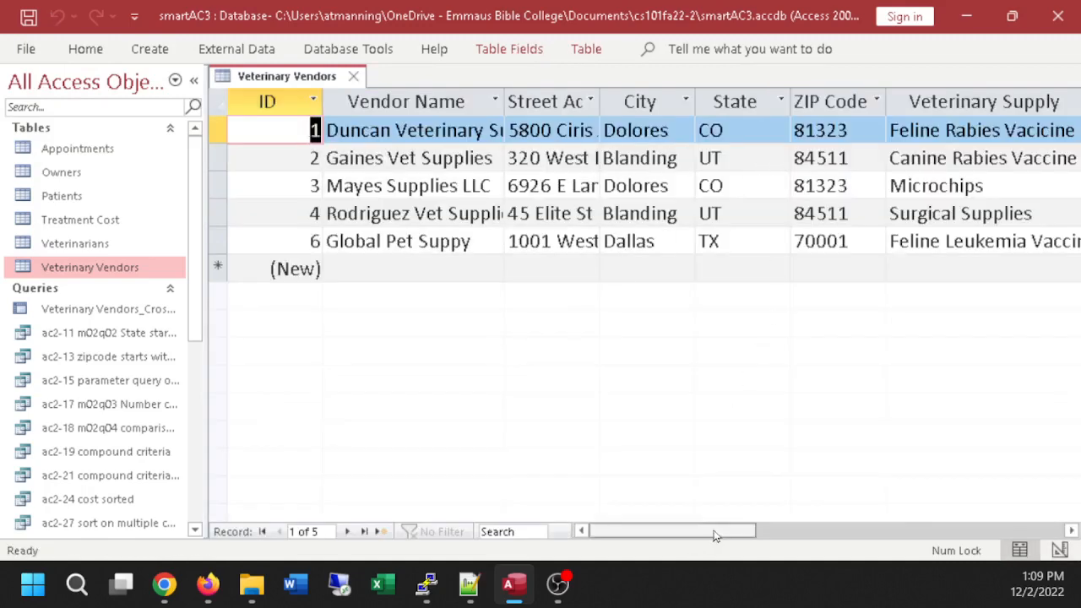
# Test the Quantity Validation Text by entering 5000 in the first record, and restore the original quantity.
pyautogui.moveTo(714, 536); pyautogui.dragTo(827, 536)
pyautogui.click(832, 130)
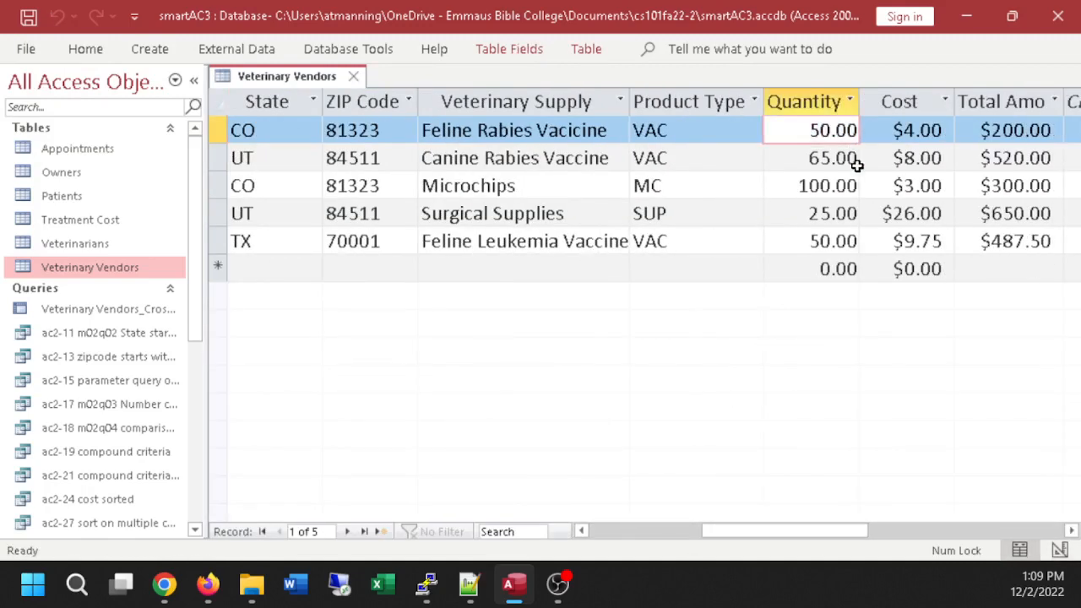
pyautogui.write('00')
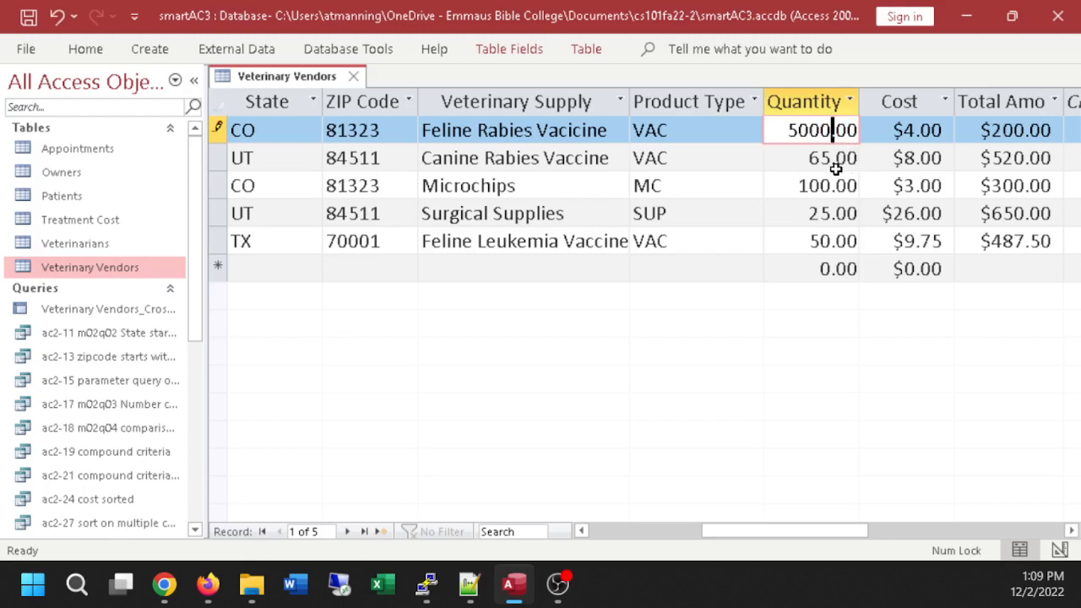
pyautogui.press('Return')
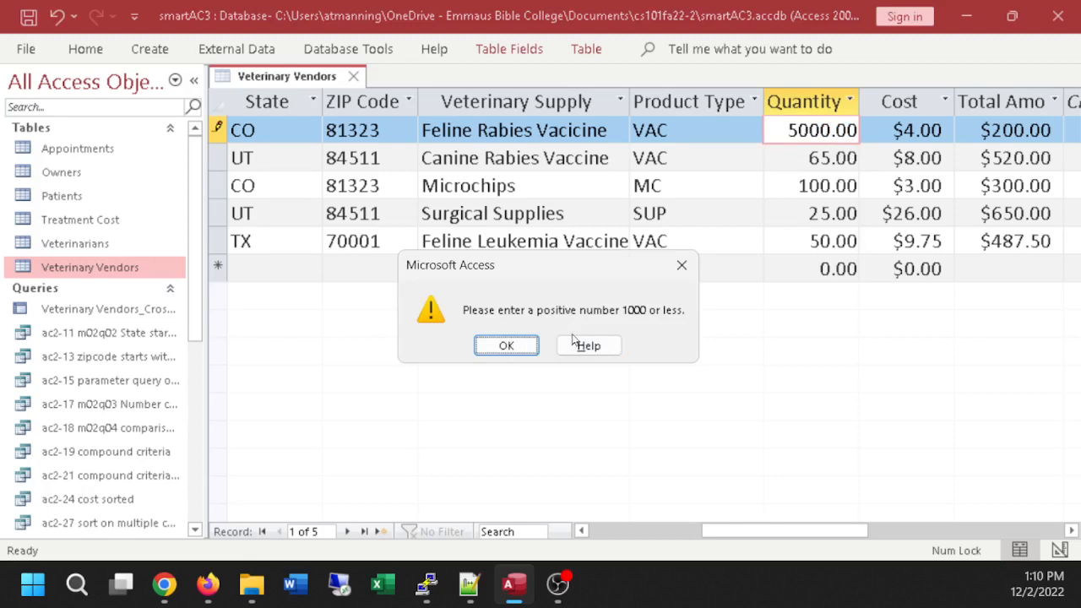
pyautogui.click(506, 346)
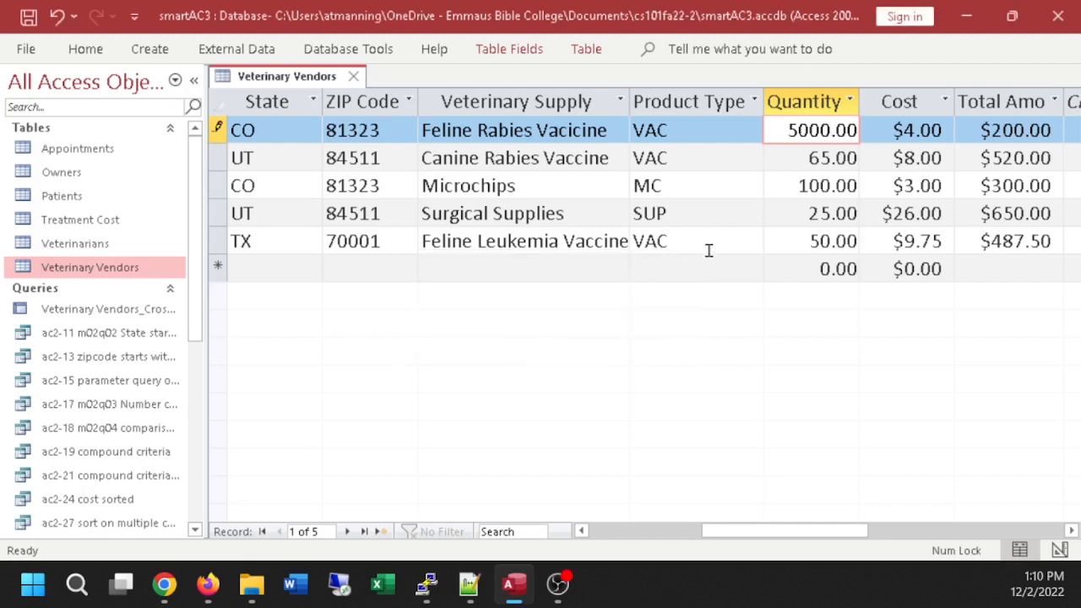
pyautogui.press('BackSpace')
pyautogui.press('BackSpace')
# In Design View, examine the field properties of Product Type, Veterinary Supply, ZIP Code, State and City.
pyautogui.click(88, 51)
pyautogui.click(28, 91)
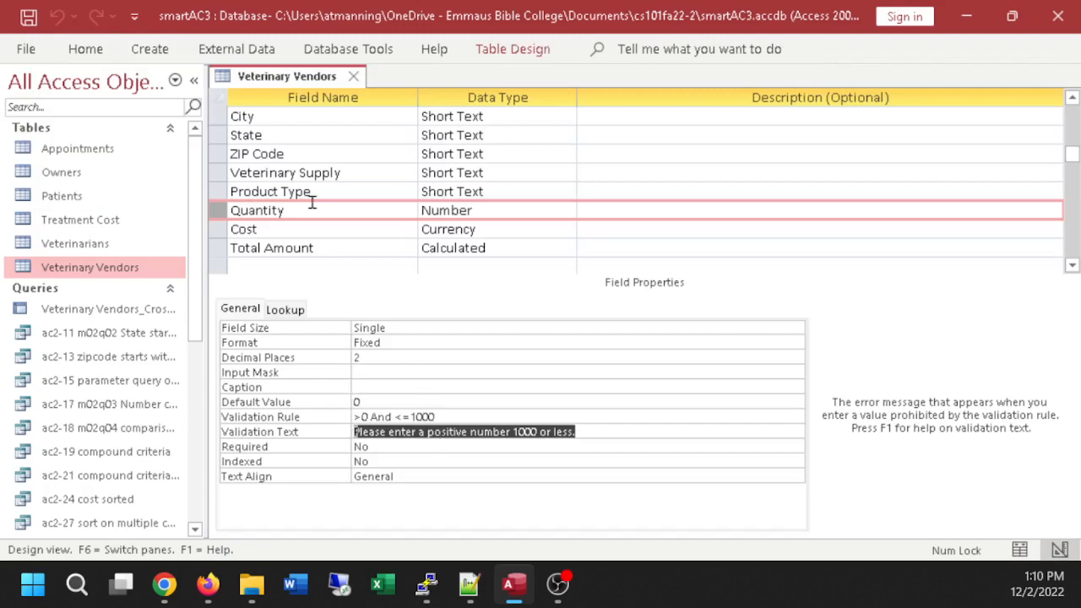
pyautogui.click(286, 192)
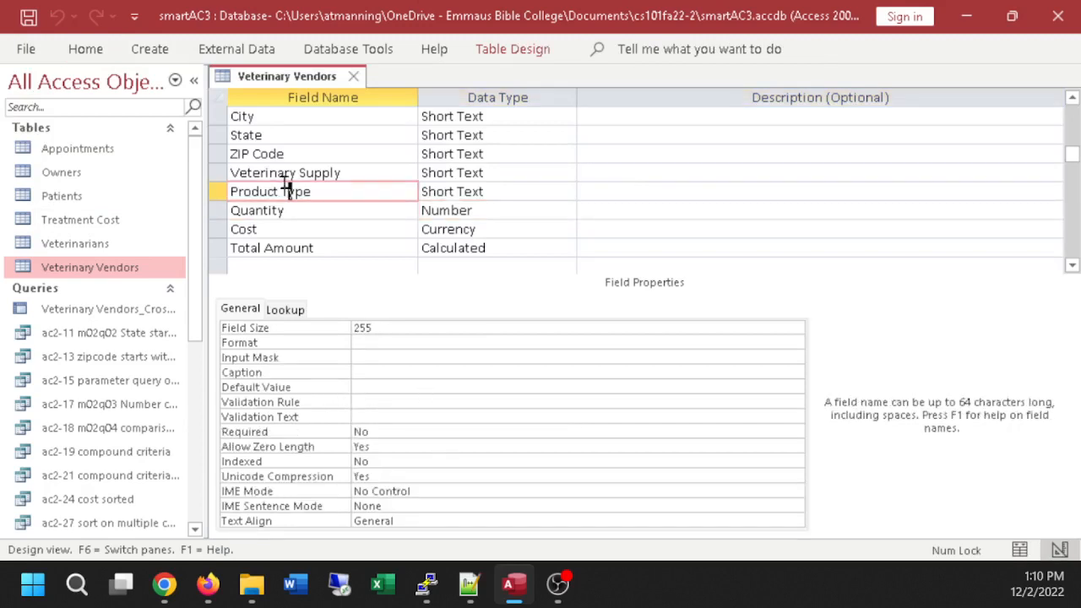
pyautogui.click(282, 173)
pyautogui.click(276, 156)
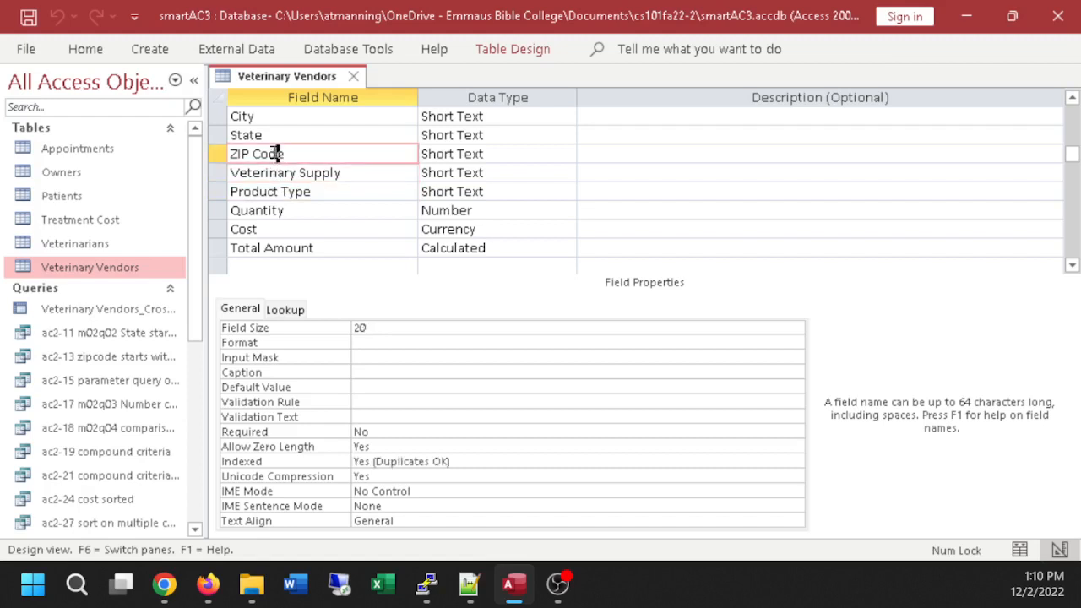
pyautogui.click(273, 135)
pyautogui.click(273, 116)
pyautogui.scroll(1, 316, 189)
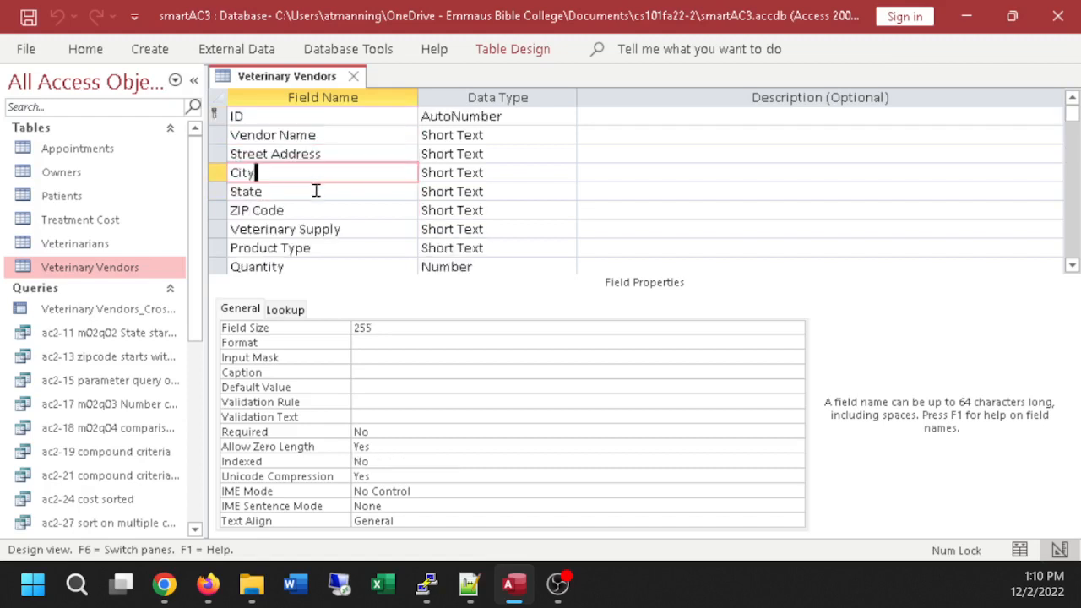
pyautogui.click(320, 215)
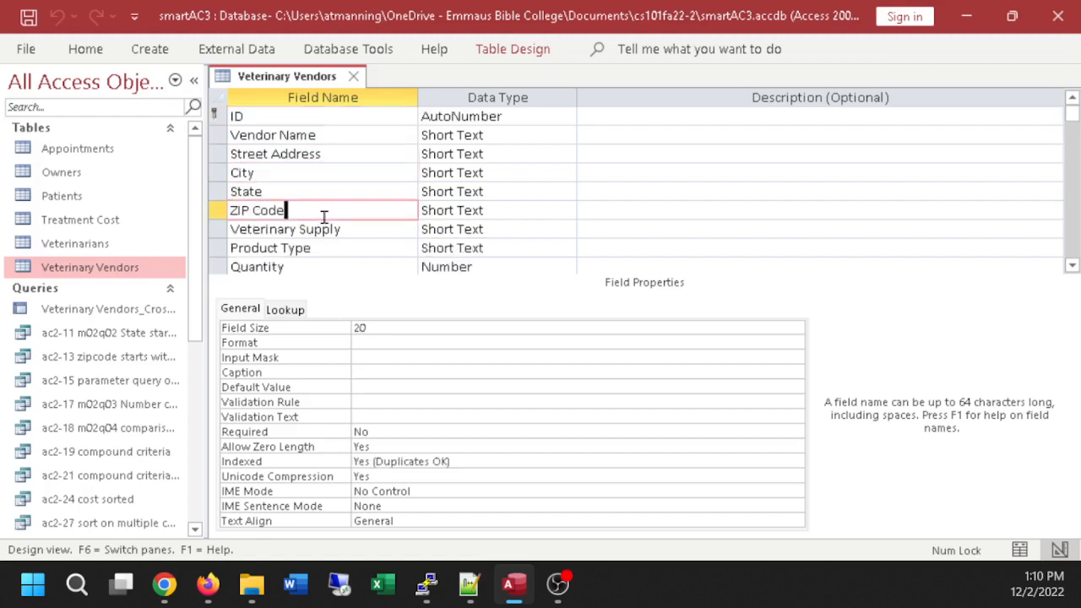
pyautogui.click(276, 229)
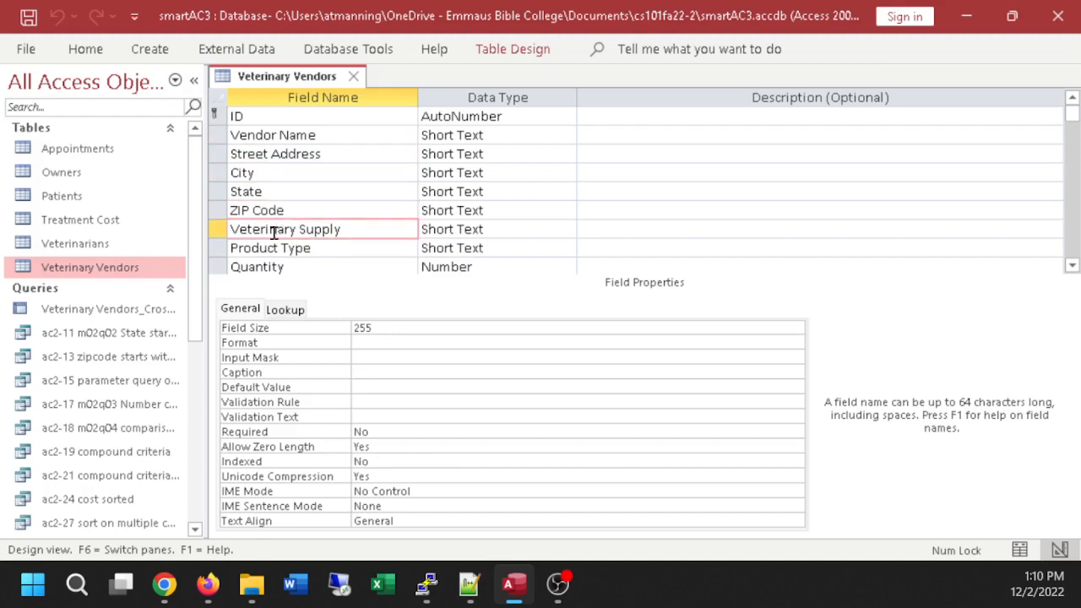
# Set the Vendor Name field's Required property to Yes, save the table and show its records in Datasheet View.
pyautogui.click(271, 135)
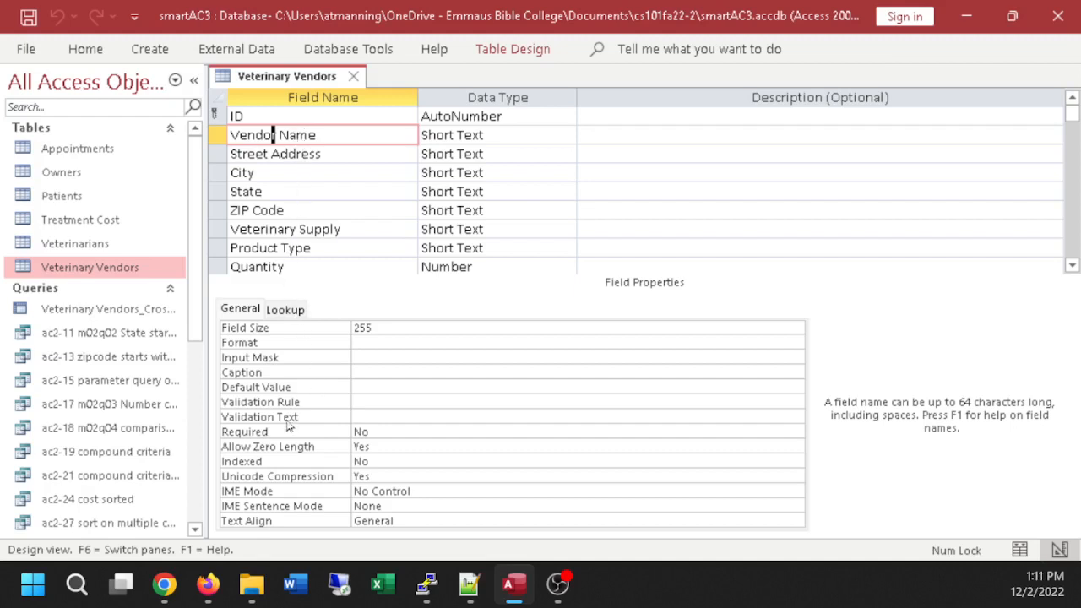
pyautogui.doubleClick(361, 431)
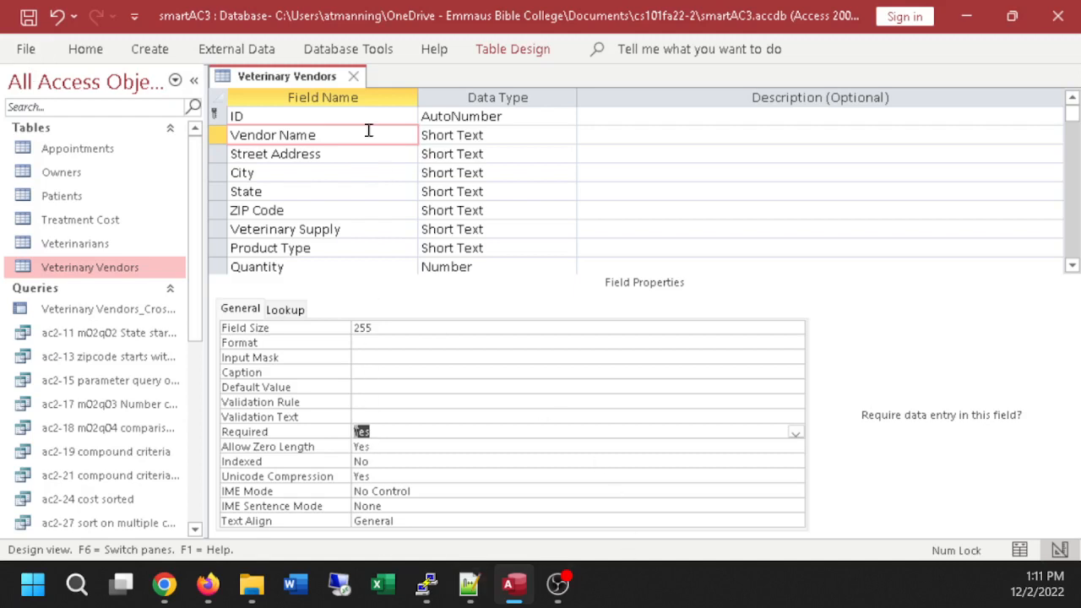
pyautogui.click(85, 49)
pyautogui.click(27, 91)
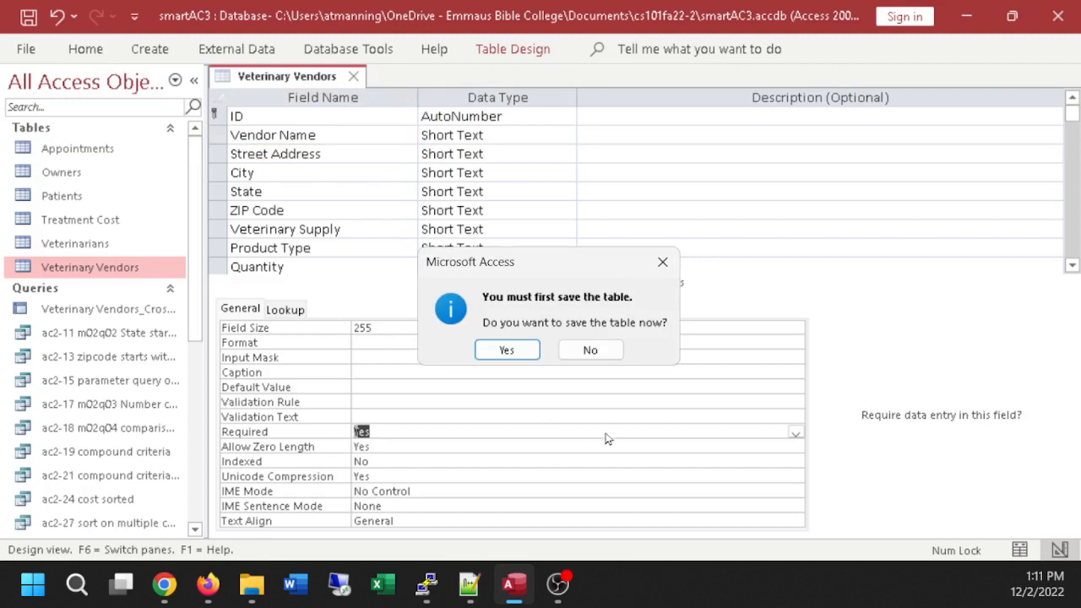
pyautogui.click(523, 359)
pyautogui.click(476, 349)
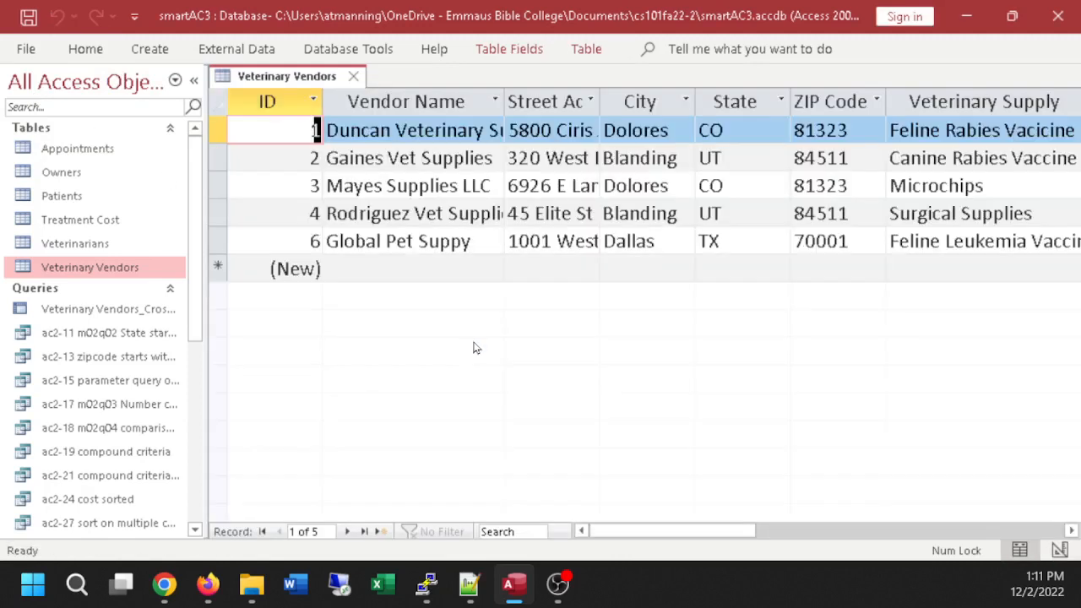
# Test the required Vendor Name by entering only a street address in a new record and leaving it, and discard the record.
pyautogui.click(427, 272)
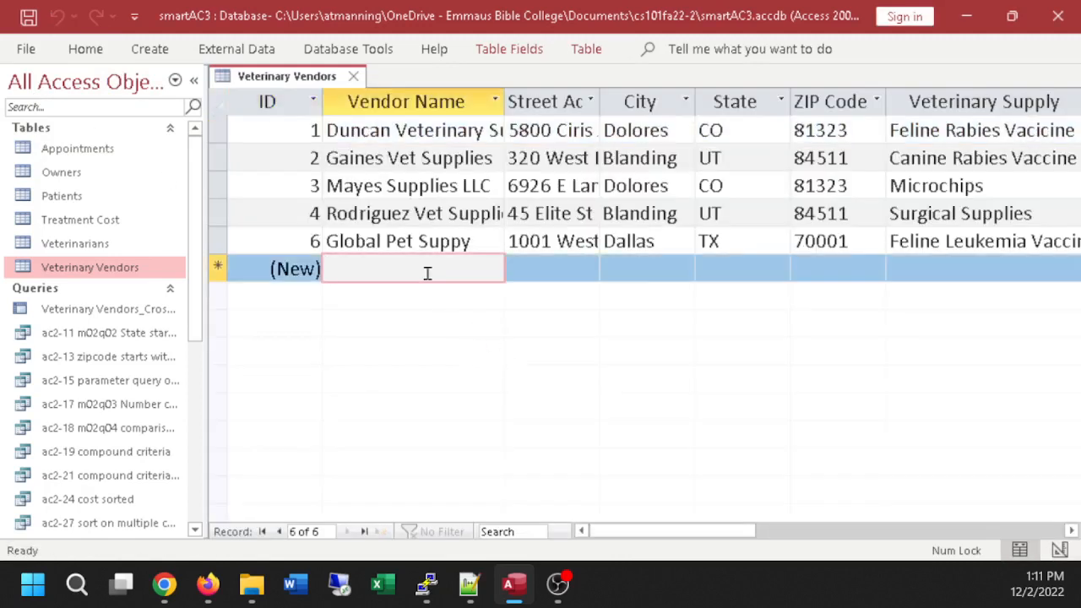
pyautogui.click(529, 269)
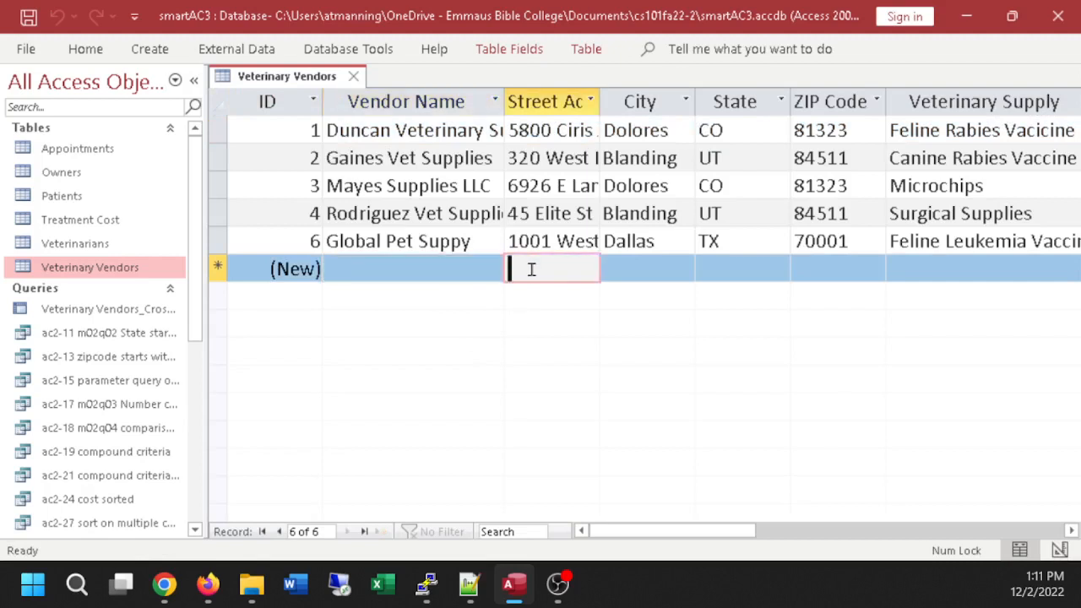
pyautogui.write('123 ')
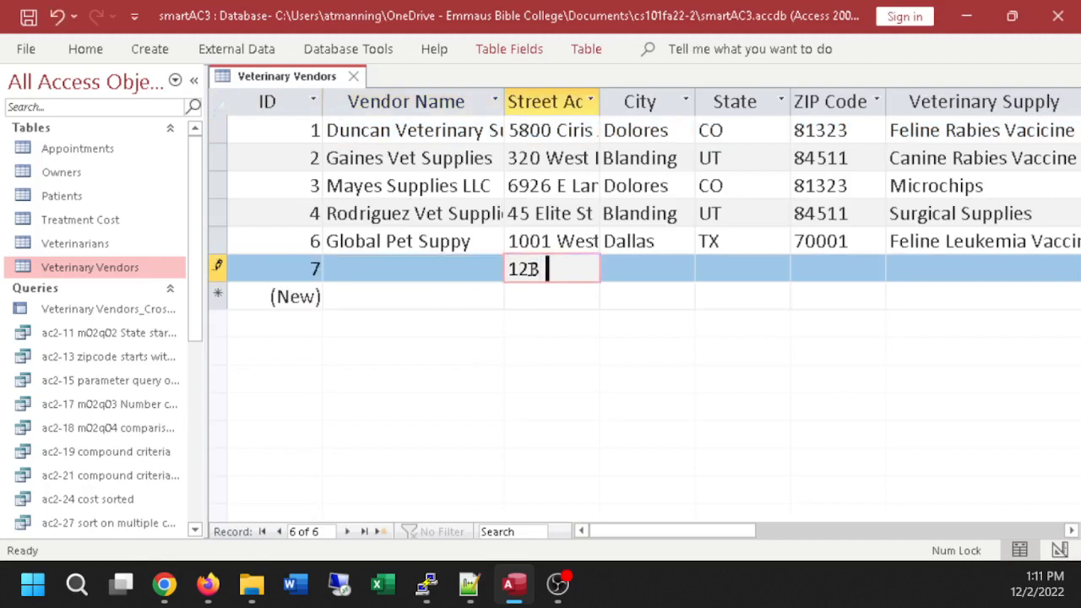
pyautogui.write('Asbury')
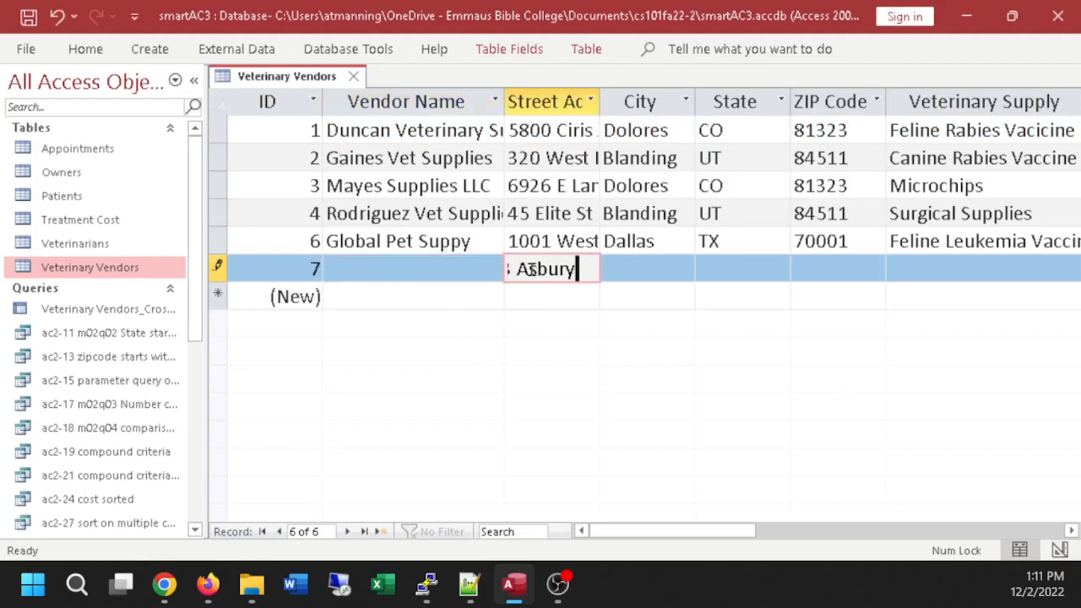
pyautogui.click(567, 213)
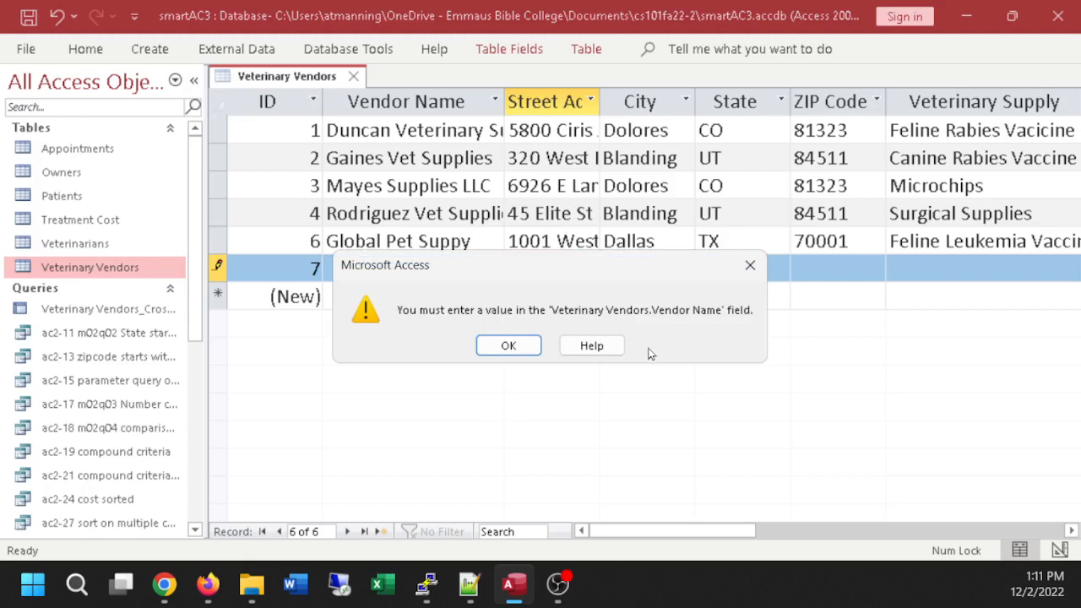
pyautogui.click(506, 345)
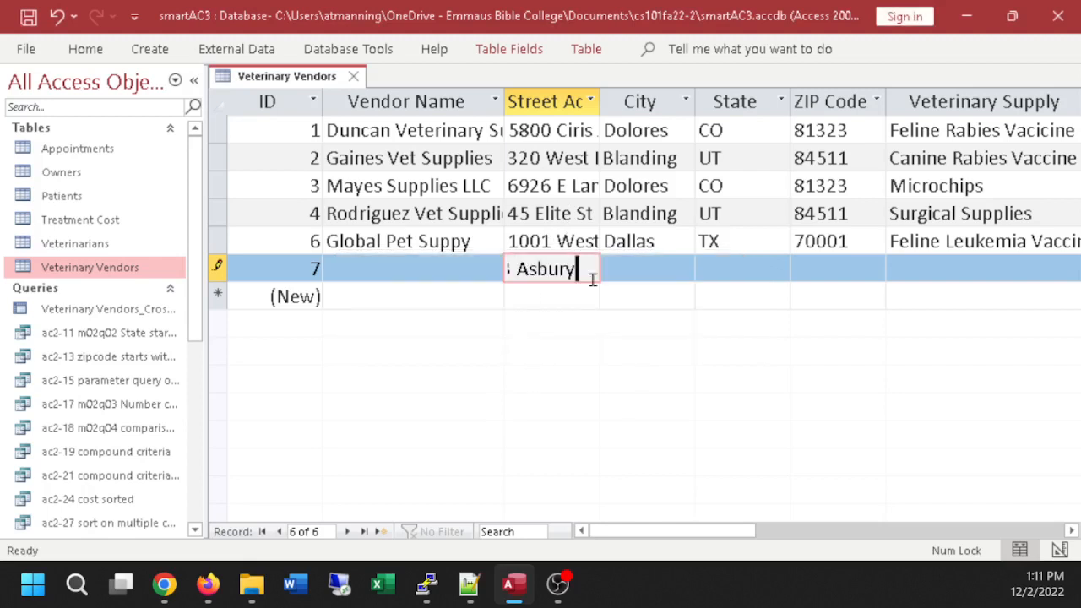
pyautogui.click(671, 268)
pyautogui.click(798, 261)
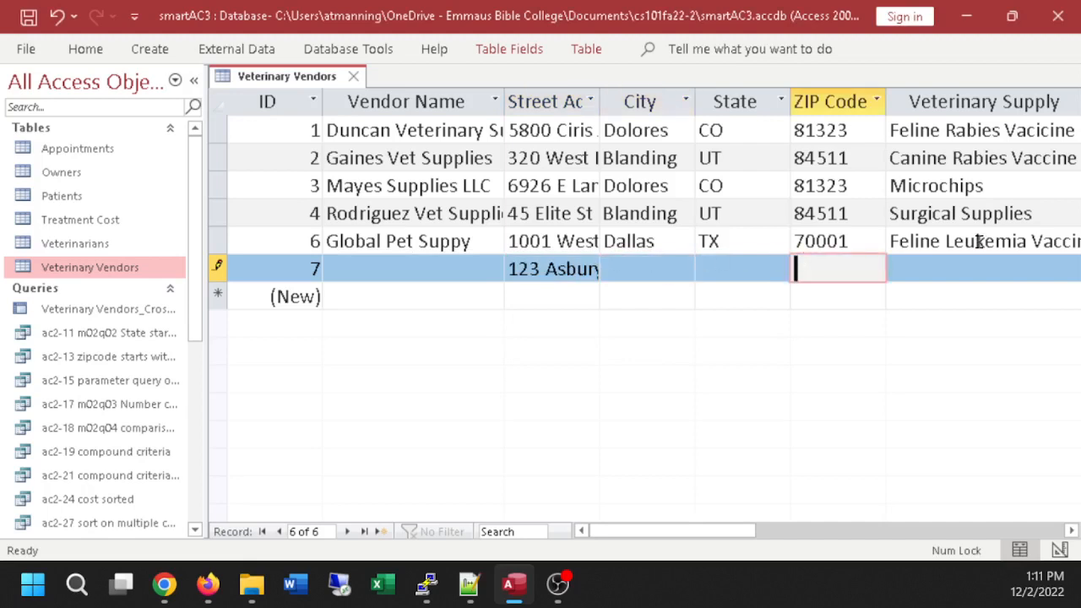
pyautogui.click(881, 221)
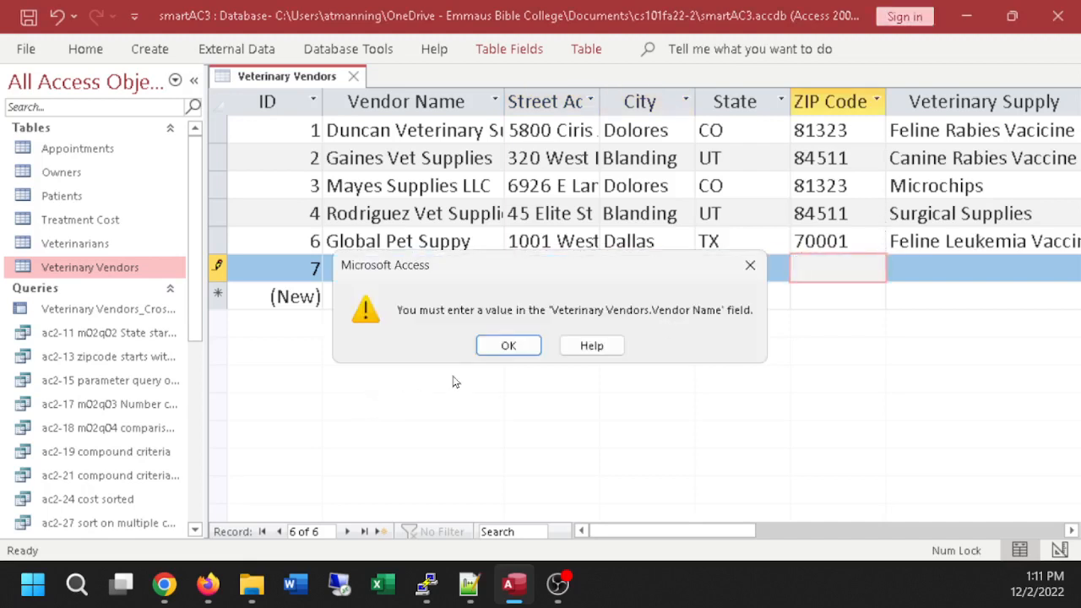
pyautogui.click(748, 266)
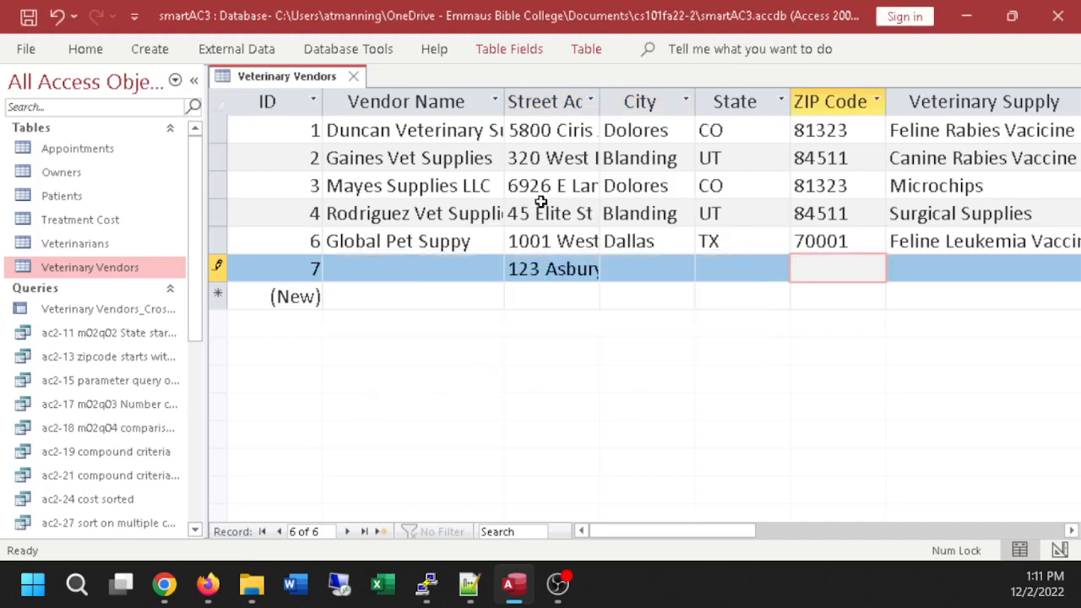
pyautogui.press('Escape')
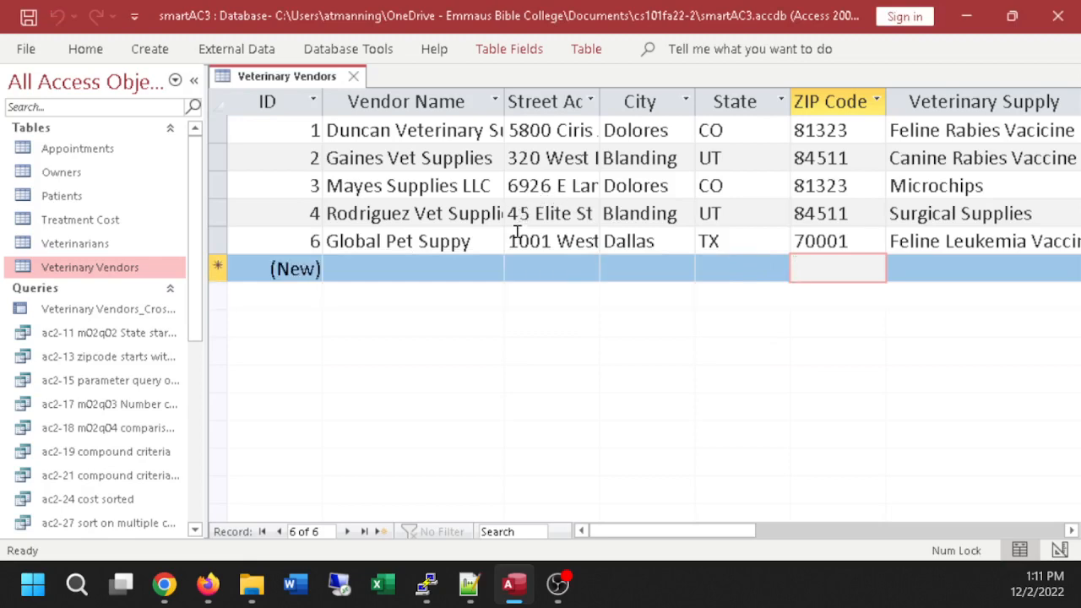
pyautogui.click(512, 240)
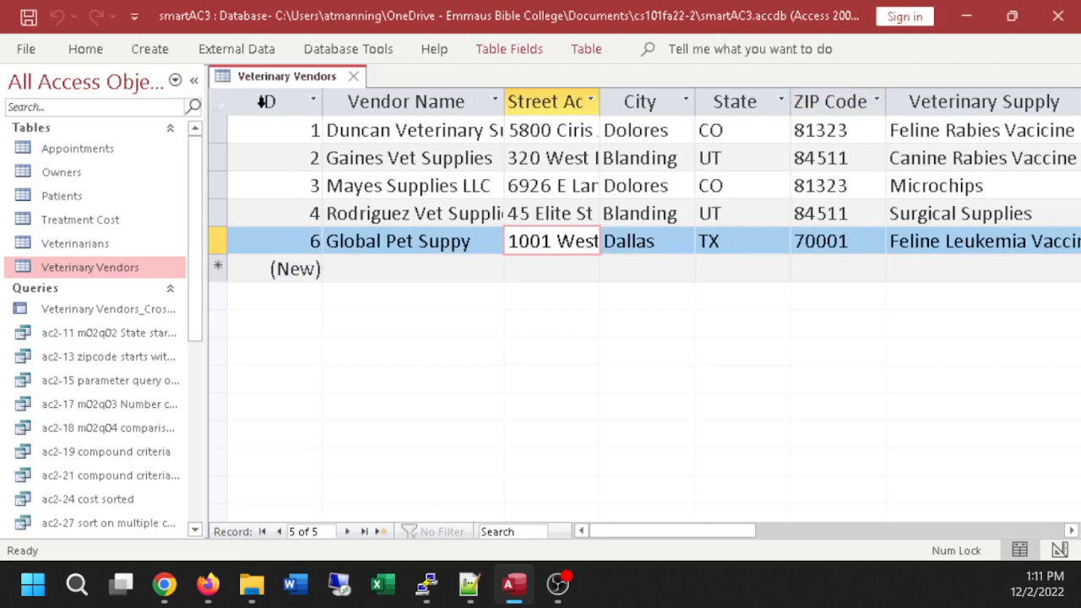
# In Design View, set the Product Type field's Default Value to "VAC".
pyautogui.click(86, 49)
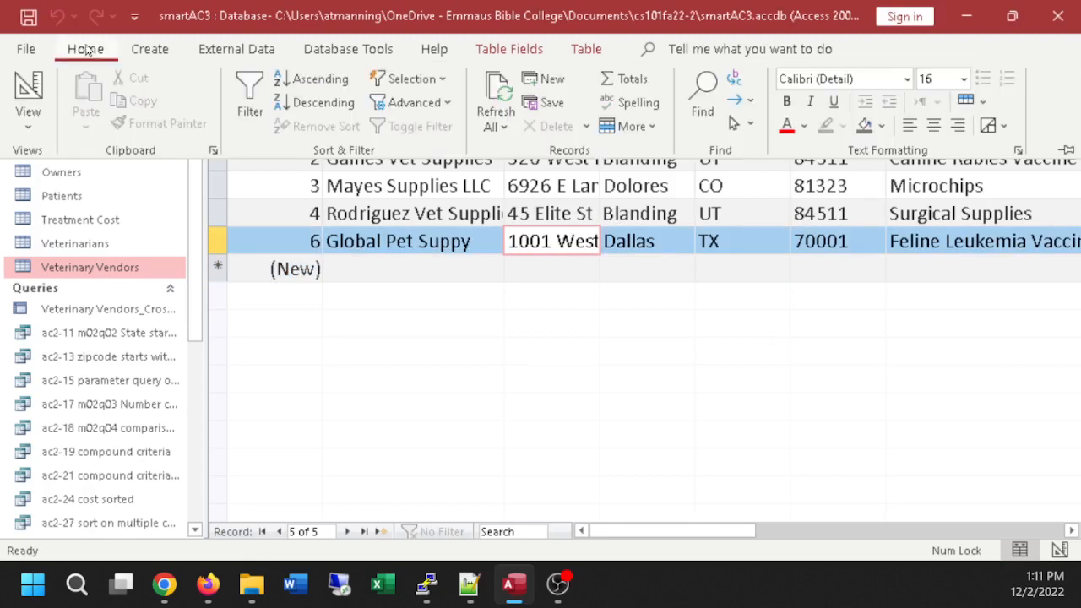
pyautogui.click(28, 88)
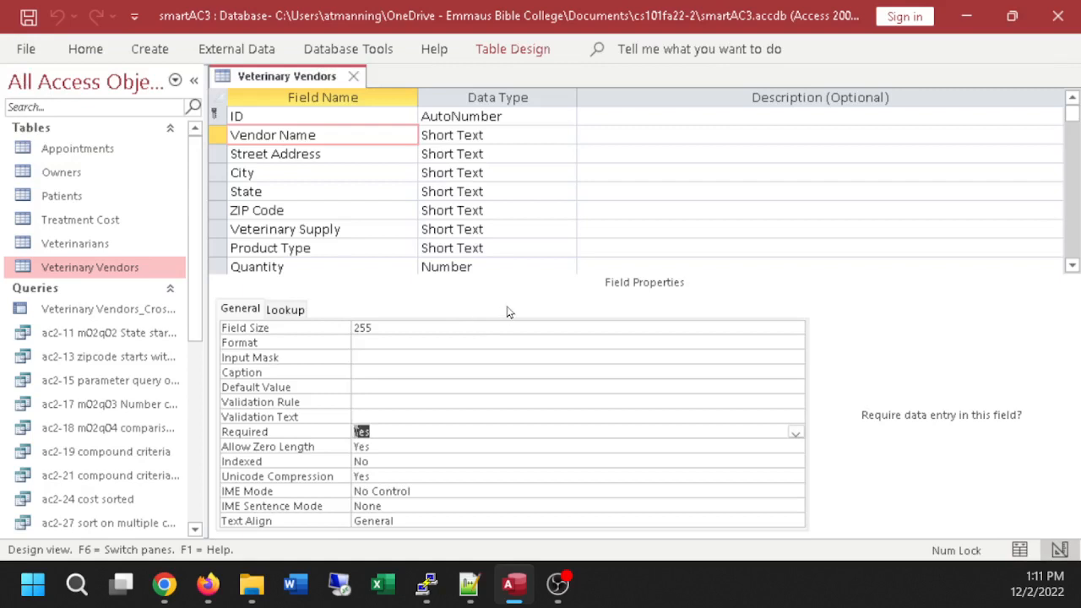
pyautogui.scroll(-5, 507, 310)
pyautogui.scroll(5, 508, 311)
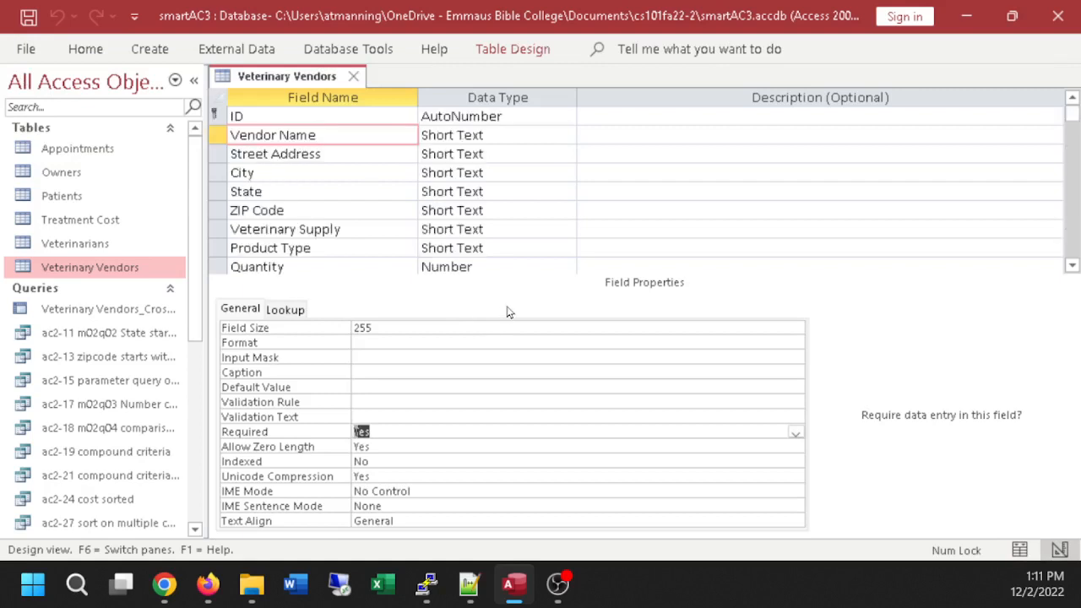
pyautogui.click(339, 250)
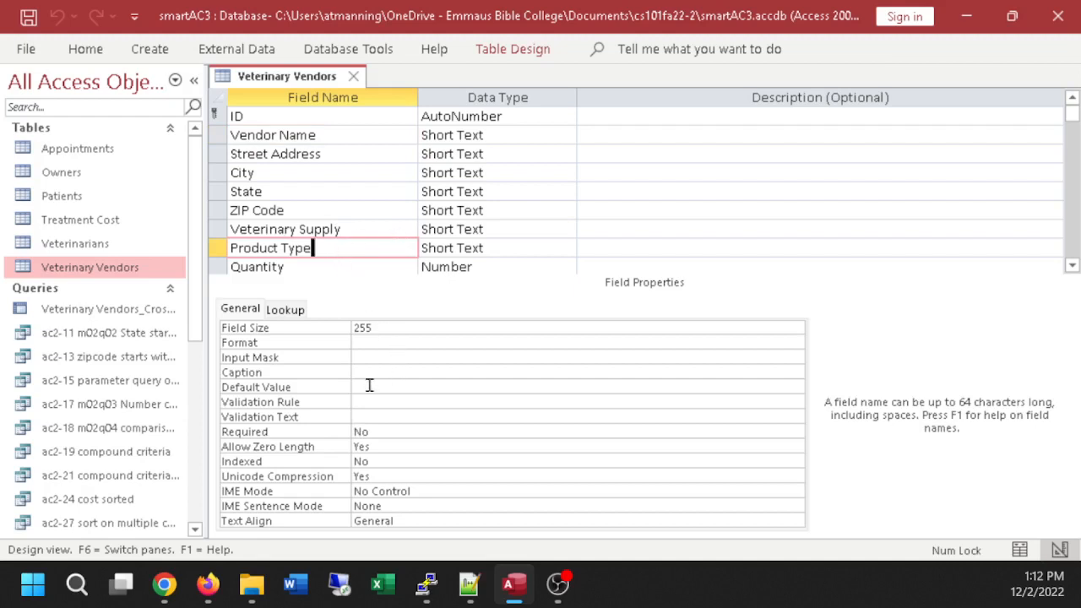
pyautogui.click(309, 390)
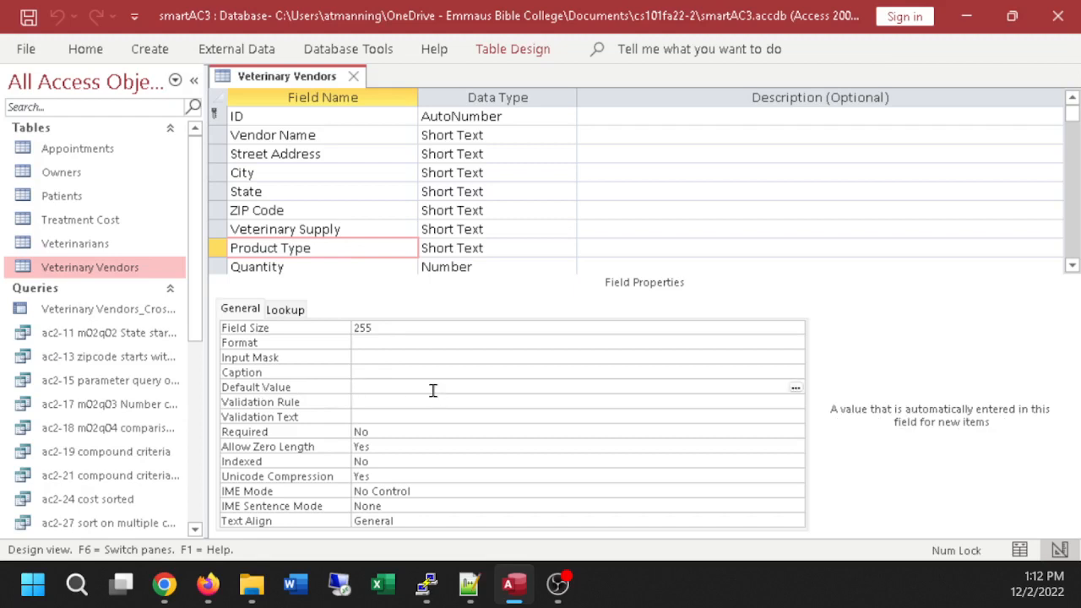
pyautogui.write('VAC')
pyautogui.click(434, 358)
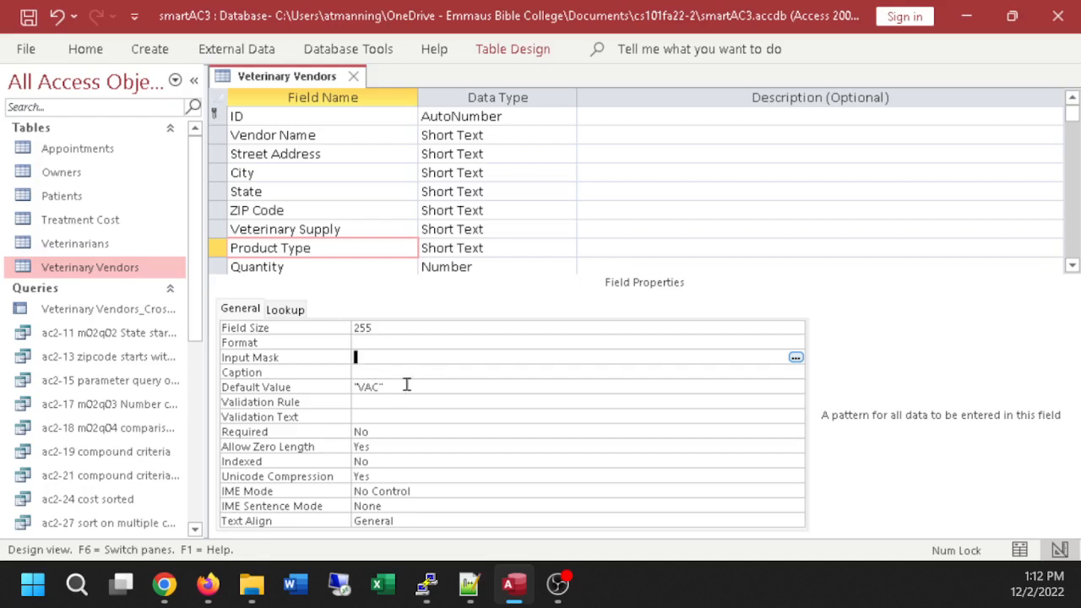
# Set the Default Value to Dubuque for the City field and IA for the State field.
pyautogui.click(284, 175)
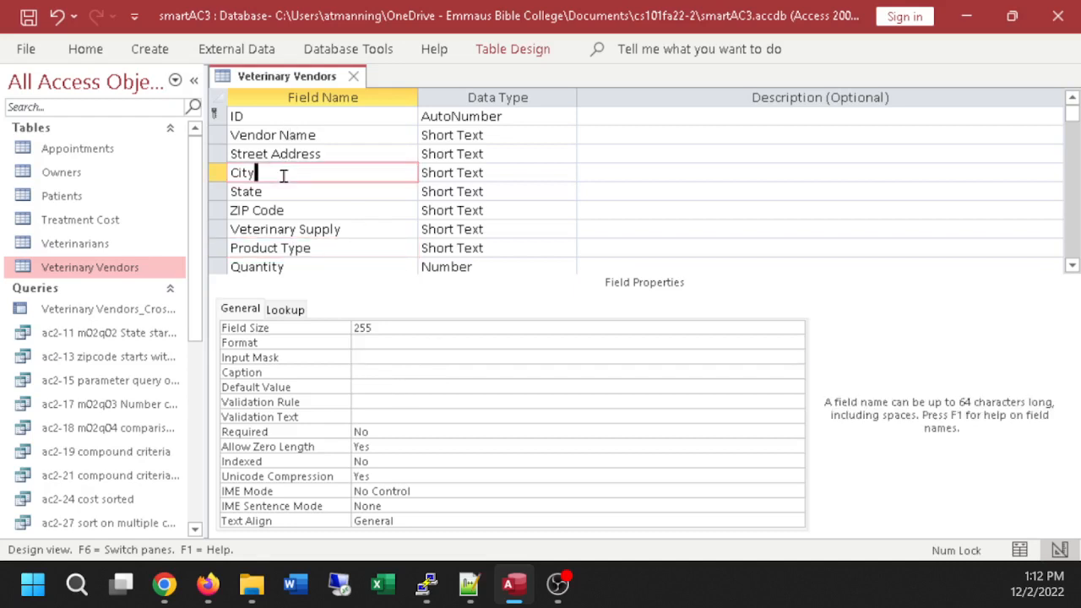
pyautogui.click(361, 386)
pyautogui.write('Dubuque')
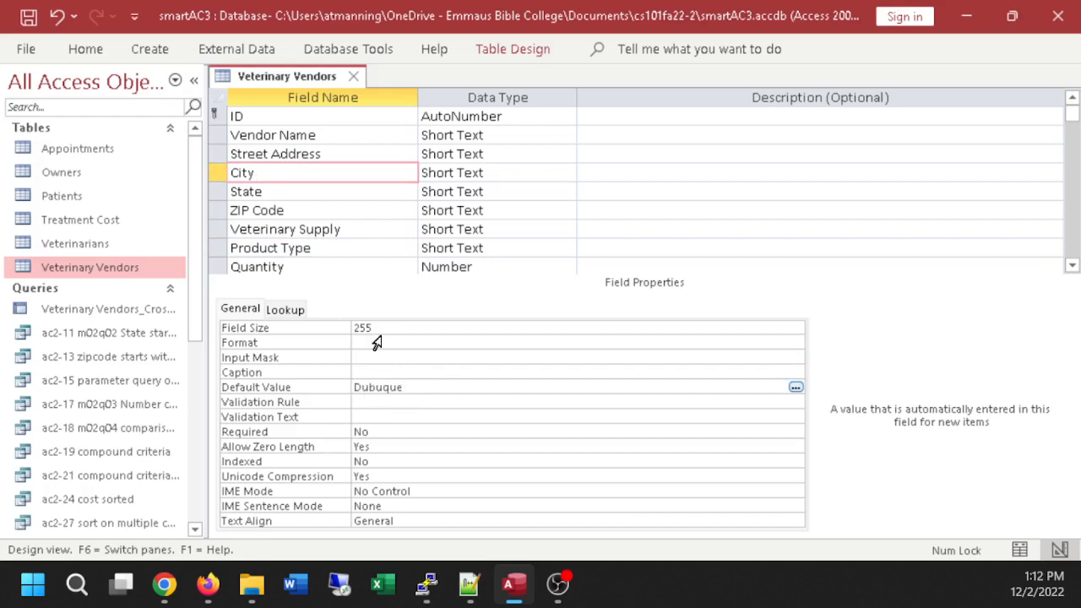
pyautogui.click(272, 188)
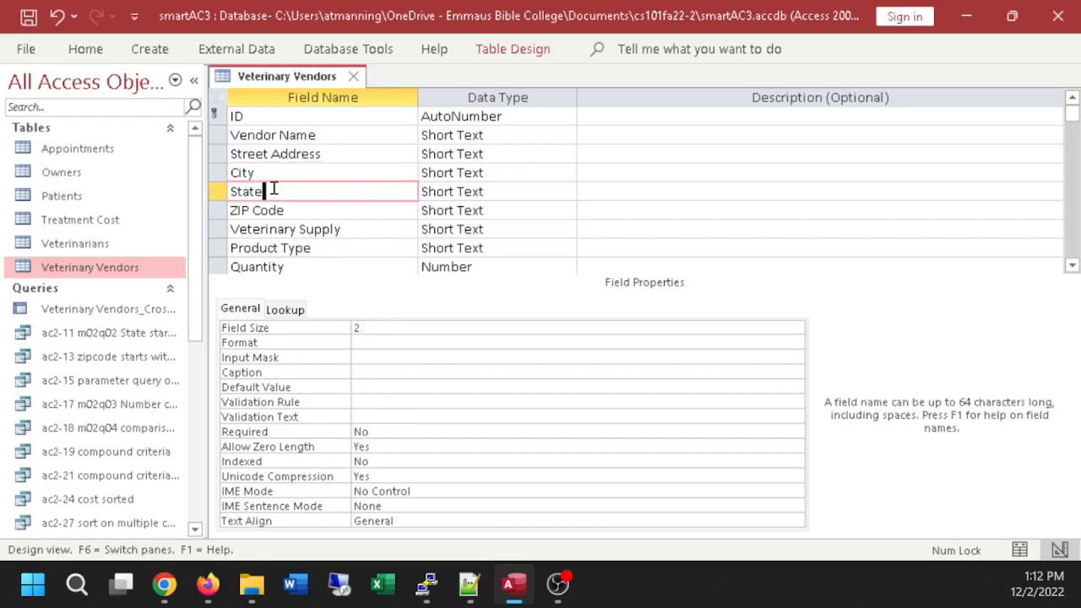
pyautogui.click(370, 388)
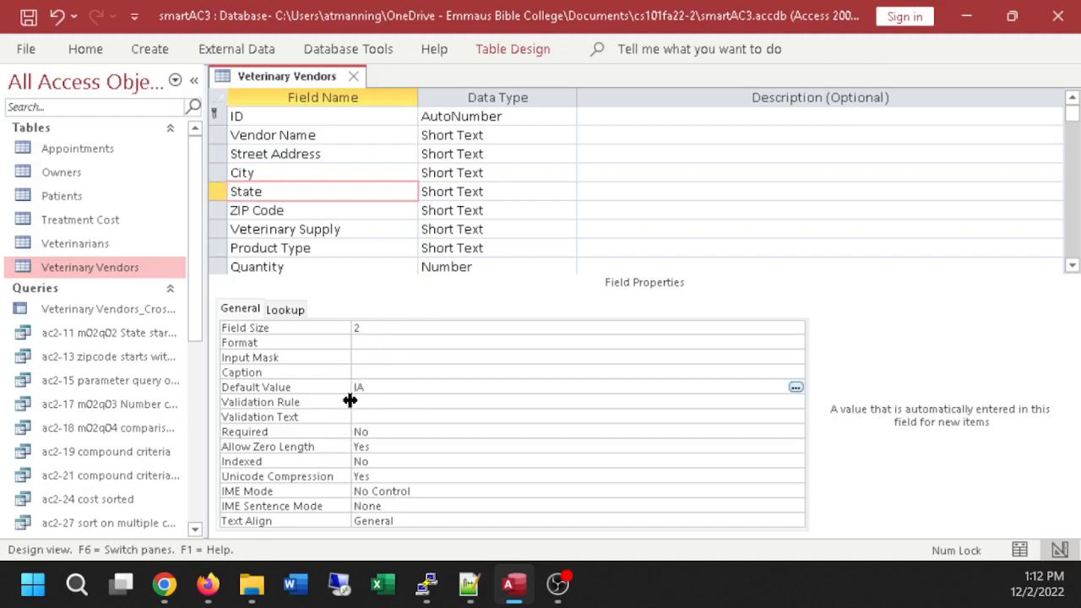
# Set the ZIP Code field's Default Value to 52001, save the table and show its records in Datasheet View.
pyautogui.click(333, 209)
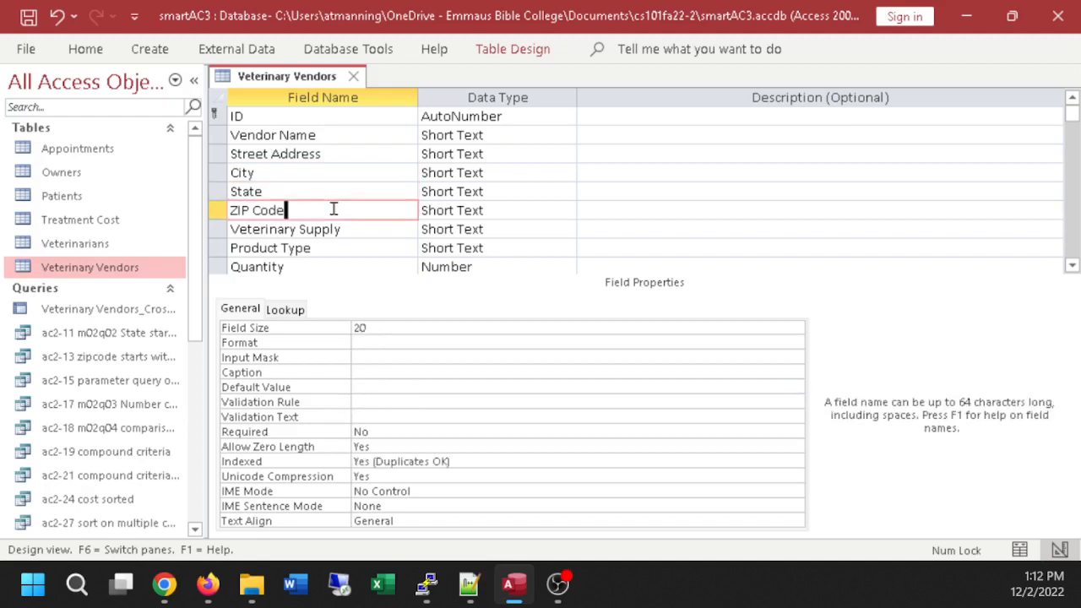
pyautogui.click(359, 387)
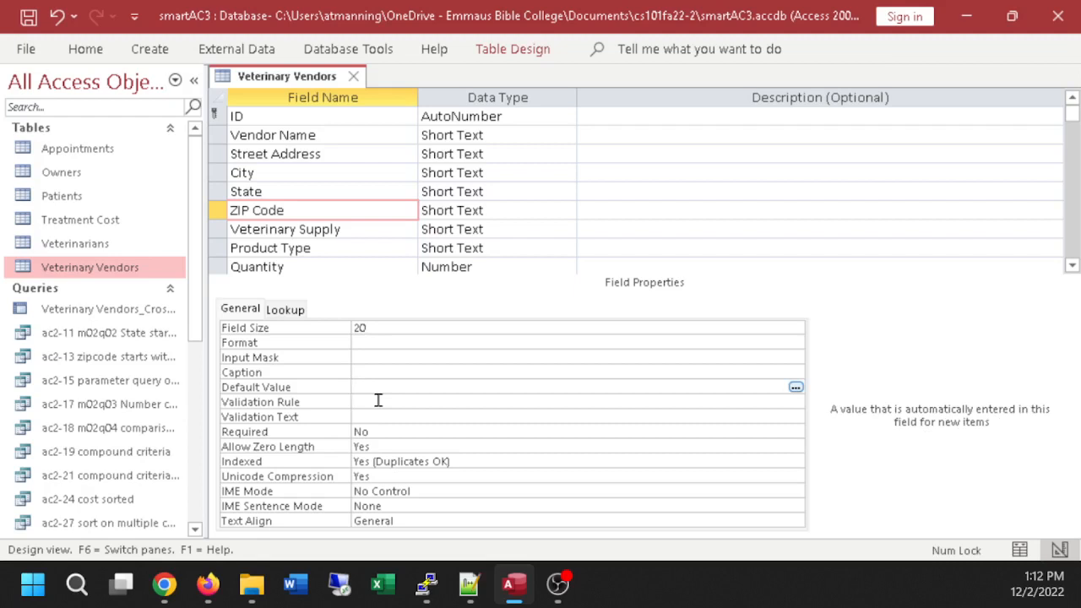
pyautogui.write('52001')
pyautogui.click(85, 51)
pyautogui.click(28, 85)
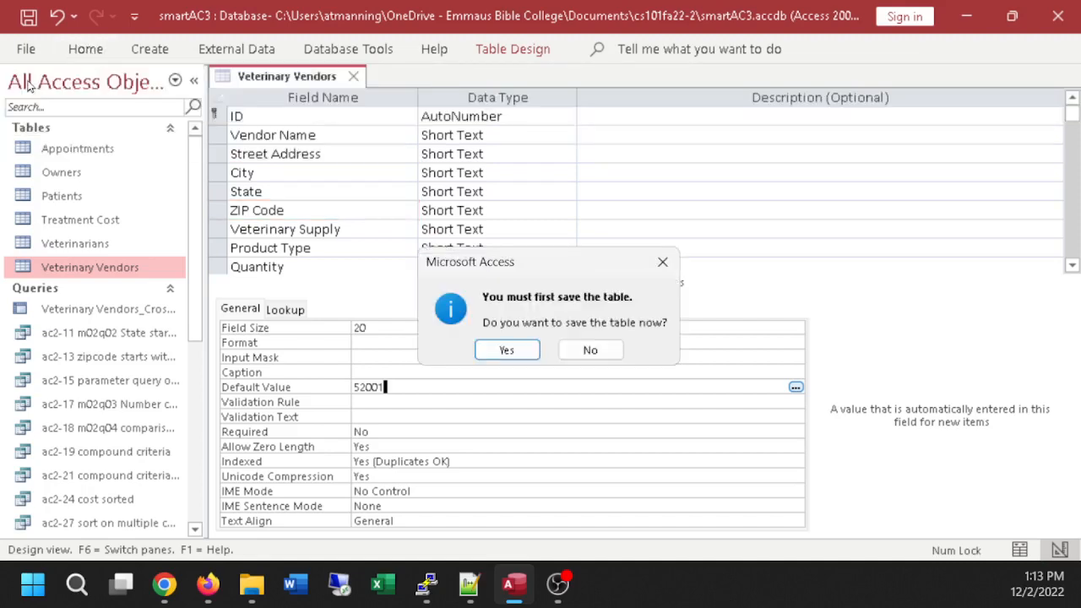
pyautogui.click(498, 348)
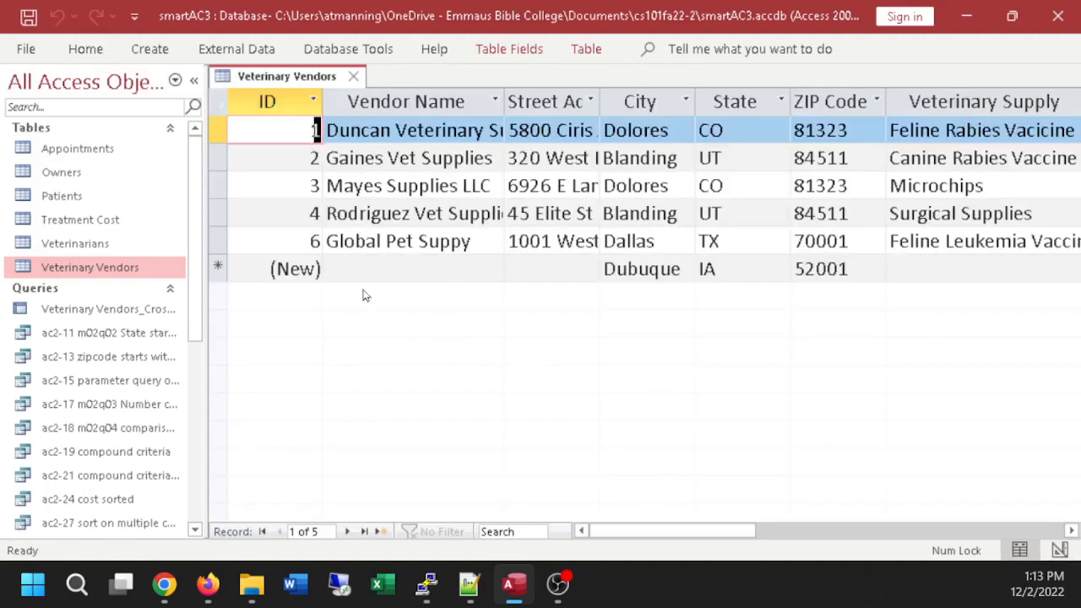
# Widen the Veterinary Supply column to fit its longest entry and narrow the Product Type column.
pyautogui.moveTo(657, 533); pyautogui.dragTo(714, 535)
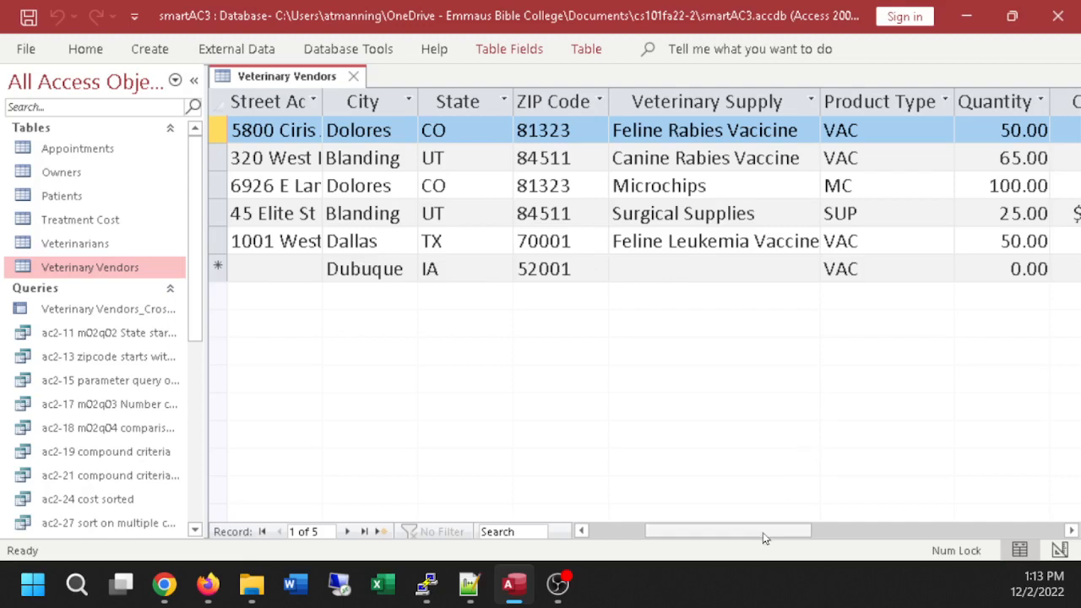
pyautogui.moveTo(762, 532); pyautogui.dragTo(674, 531)
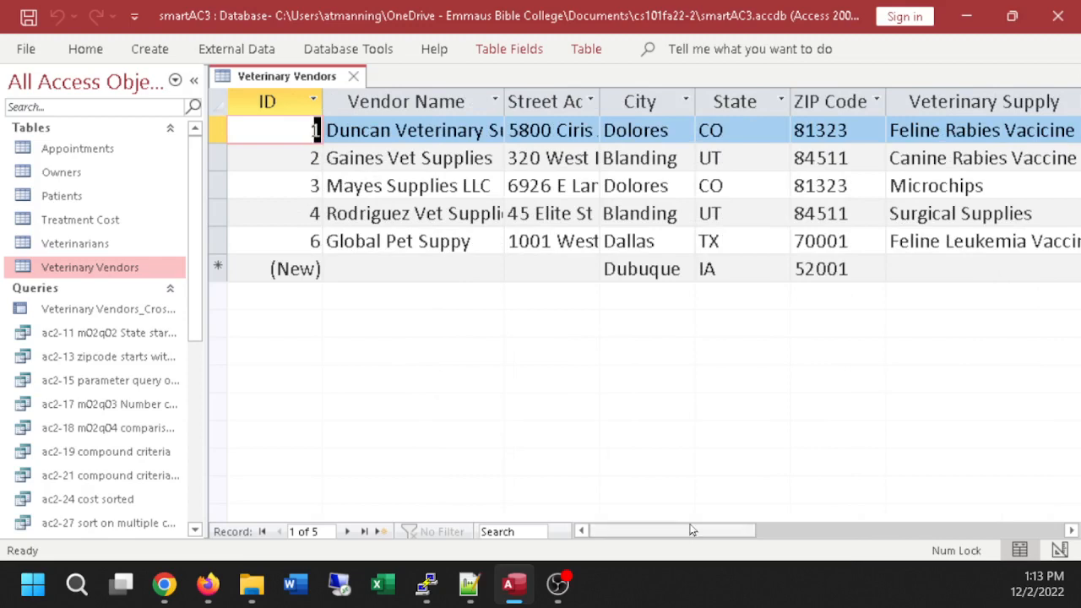
pyautogui.moveTo(692, 530); pyautogui.dragTo(844, 529)
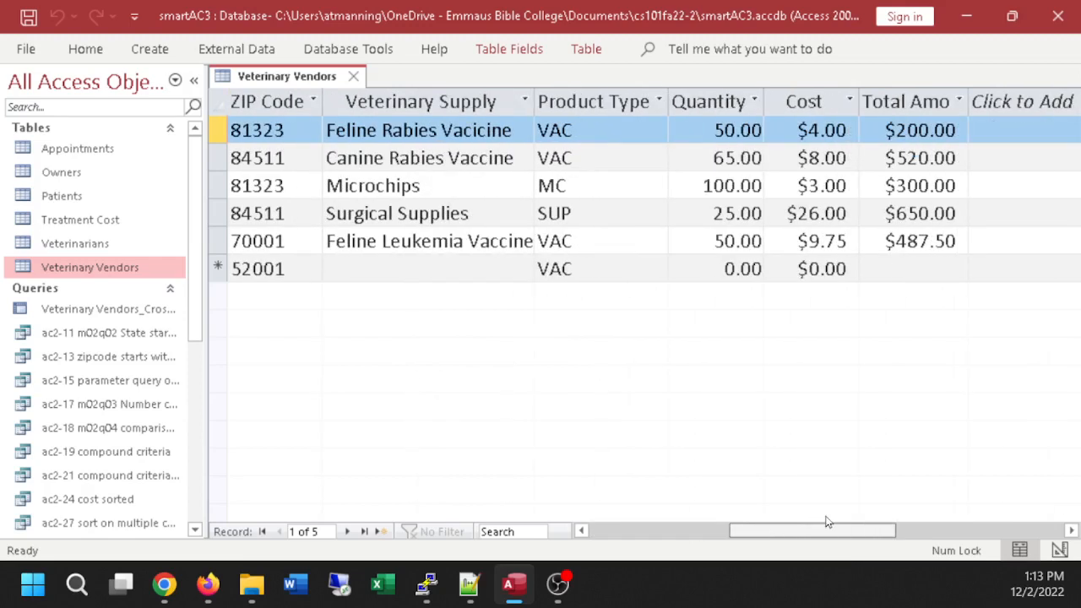
pyautogui.moveTo(535, 101); pyautogui.dragTo(565, 101)
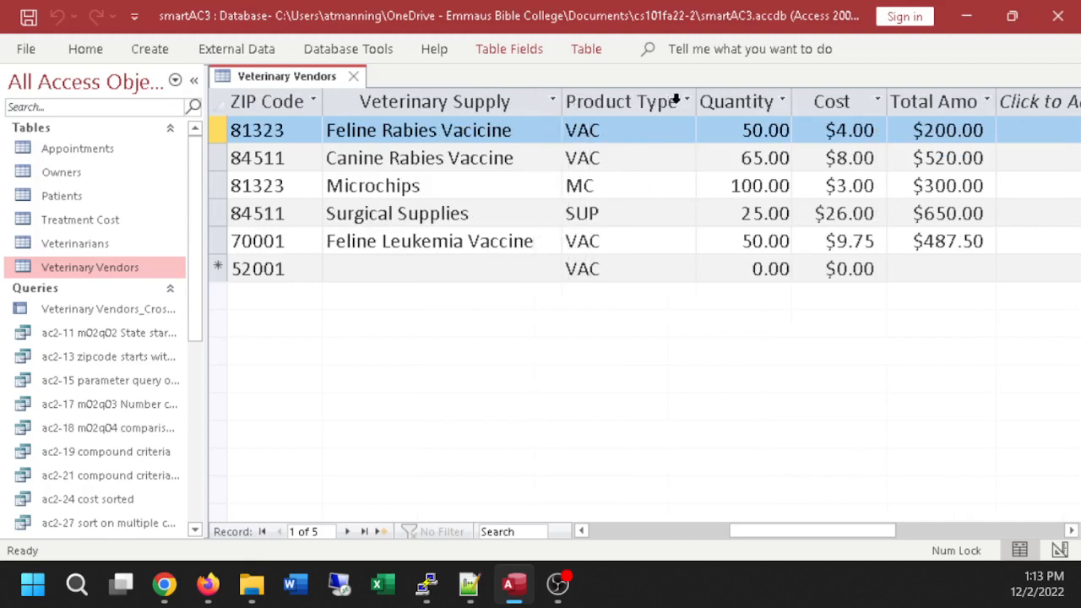
pyautogui.moveTo(696, 101); pyautogui.dragTo(634, 102)
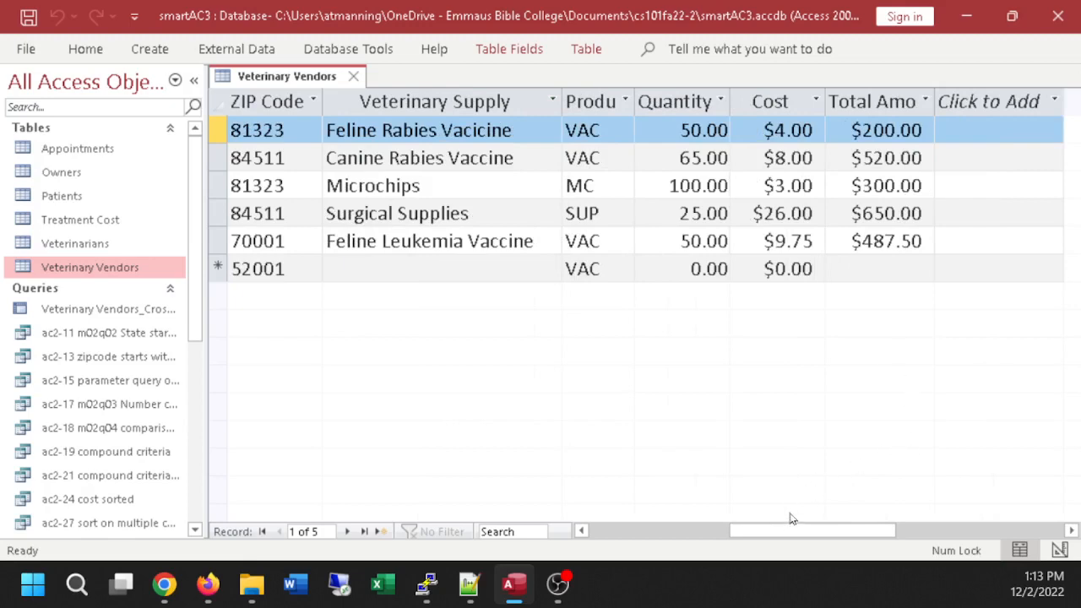
# Close the Veterinary Vendors table and save its layout changes.
pyautogui.moveTo(789, 530); pyautogui.dragTo(643, 529)
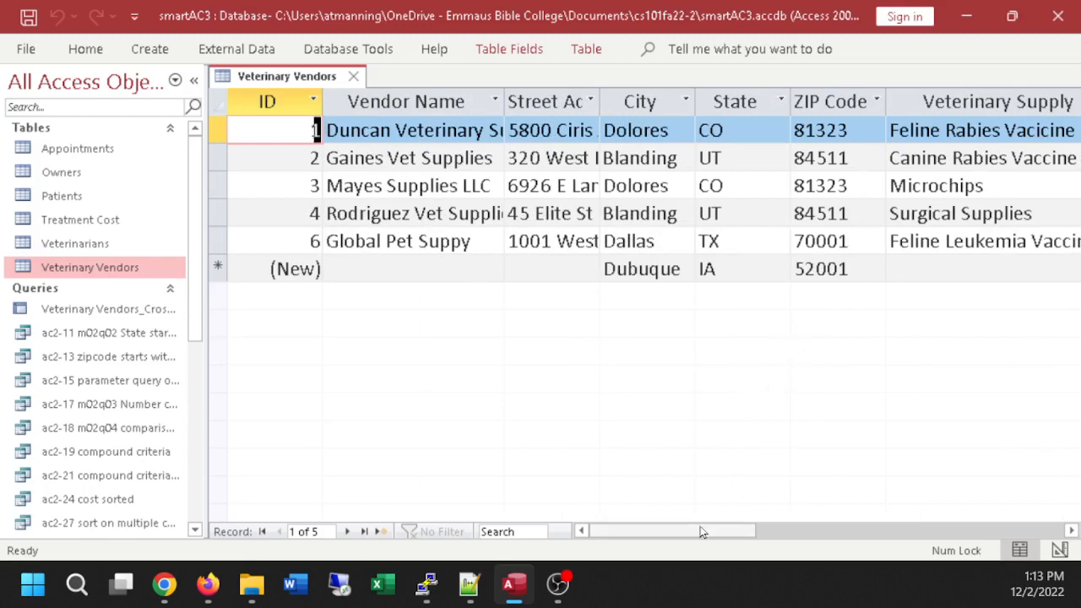
pyautogui.moveTo(699, 531)
pyautogui.mouseDown()
pyautogui.moveTo(870, 540)
pyautogui.moveTo(758, 555)
pyautogui.moveTo(704, 541)
pyautogui.mouseUp()
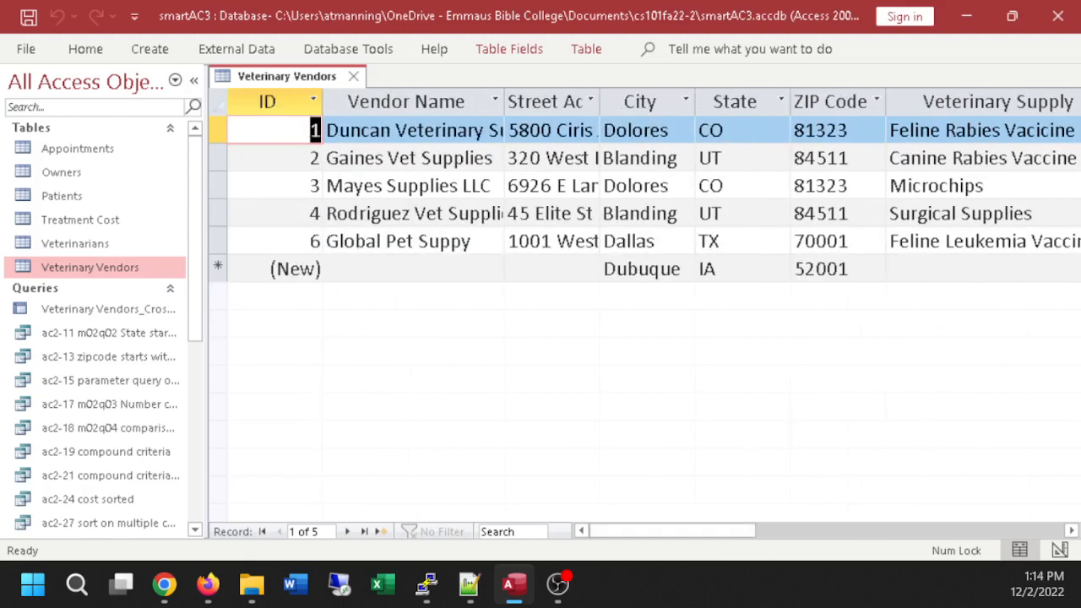
pyautogui.hotkey('alt', 'Tab')
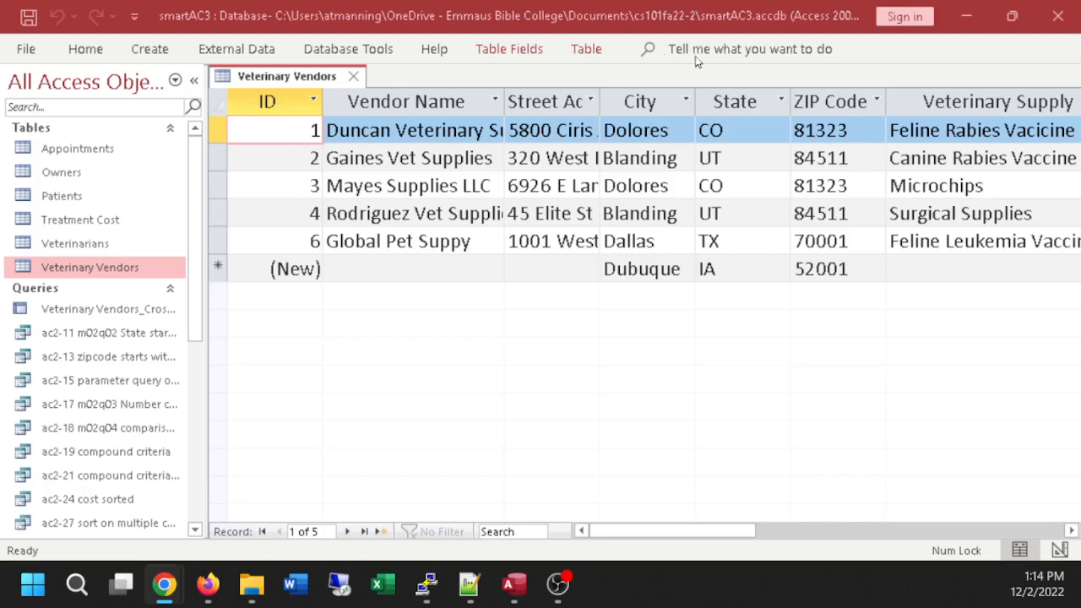
pyautogui.click(352, 76)
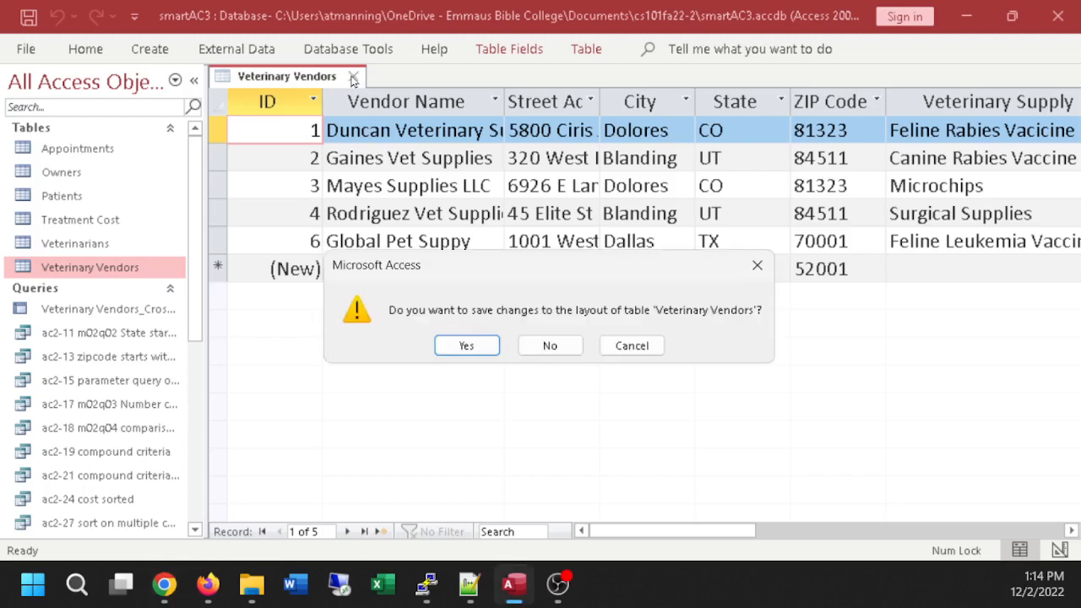
pyautogui.click(465, 345)
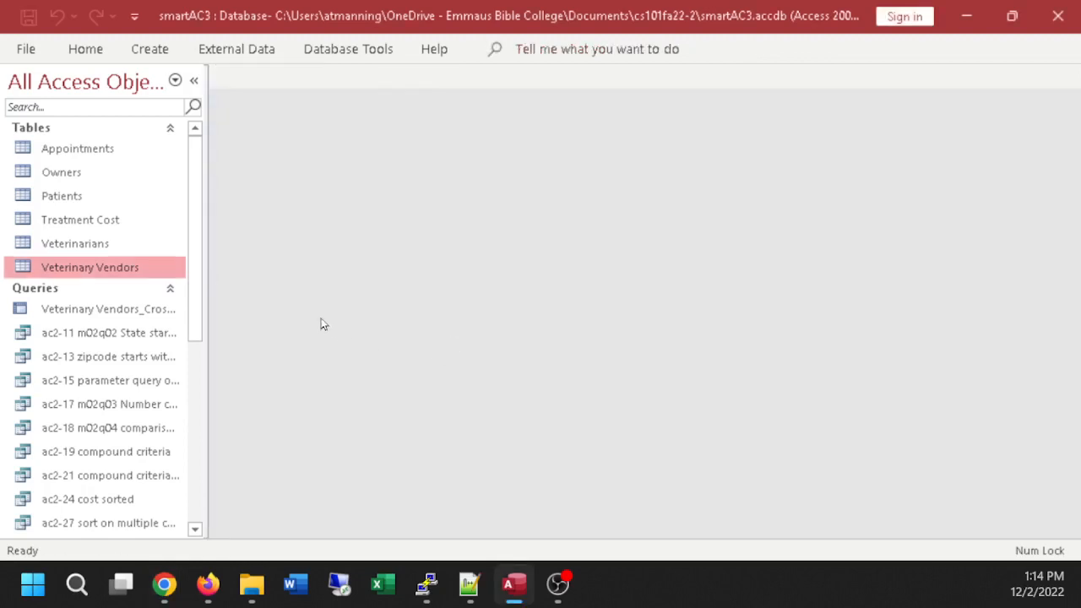
# Create a query in Design View based on the Veterinary Vendors table and add the Product Type field to it.
pyautogui.click(152, 51)
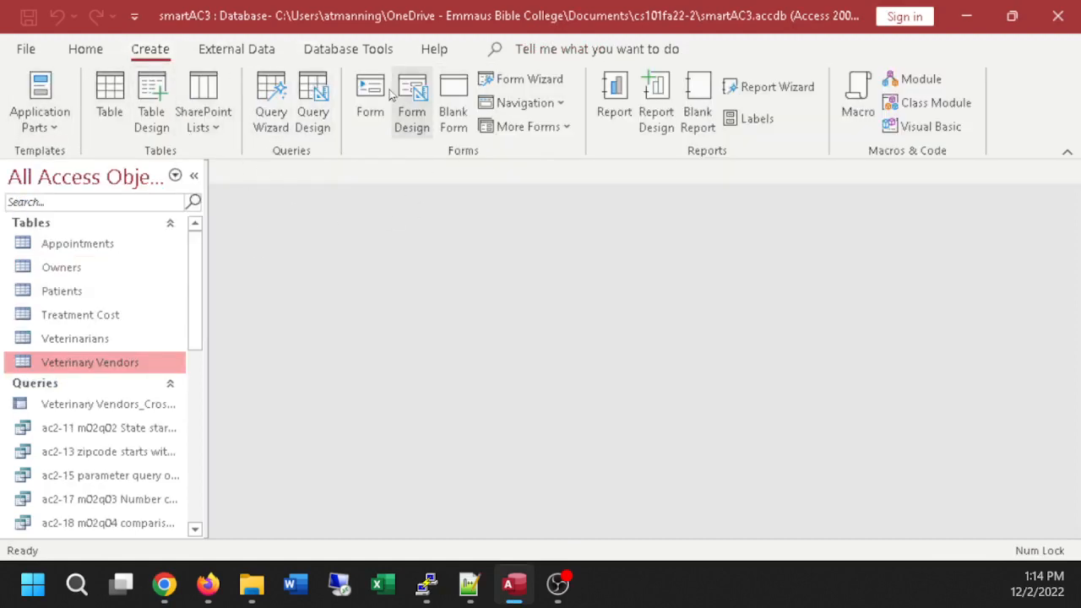
pyautogui.click(324, 99)
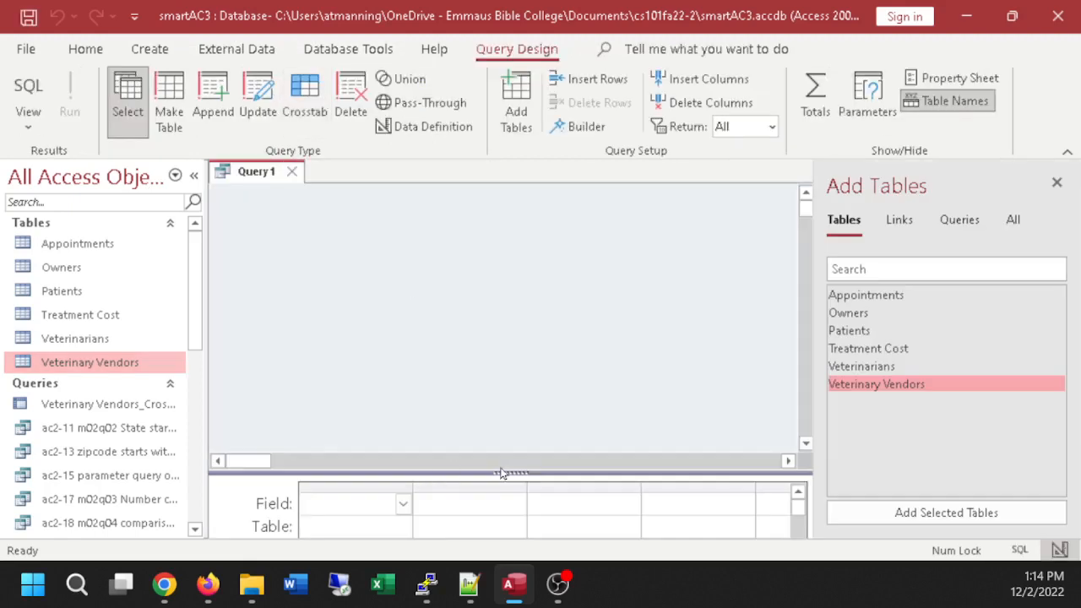
pyautogui.moveTo(509, 471); pyautogui.dragTo(510, 391)
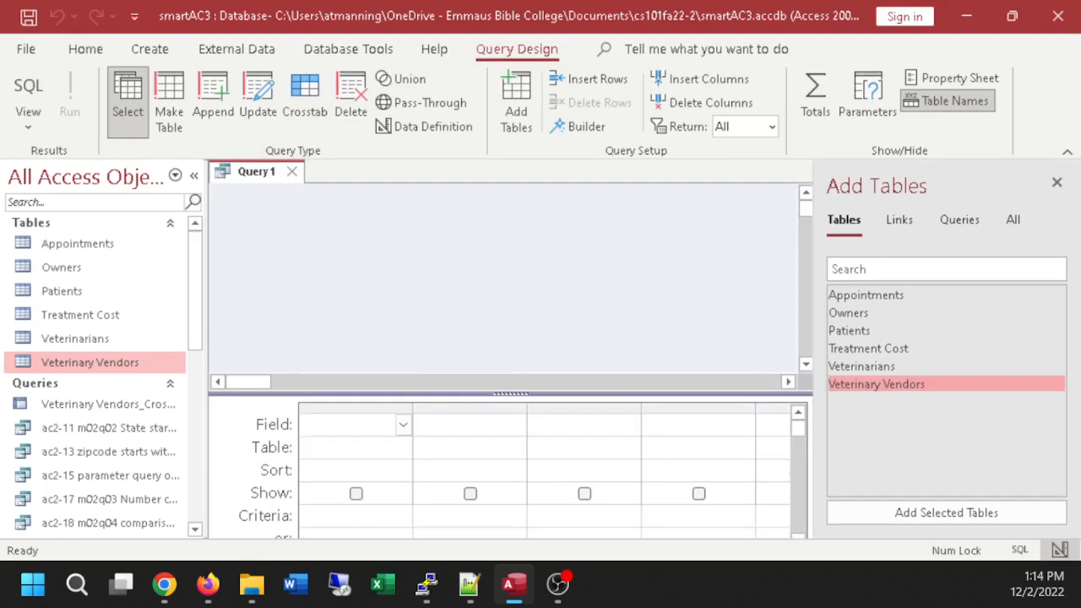
pyautogui.click(164, 583)
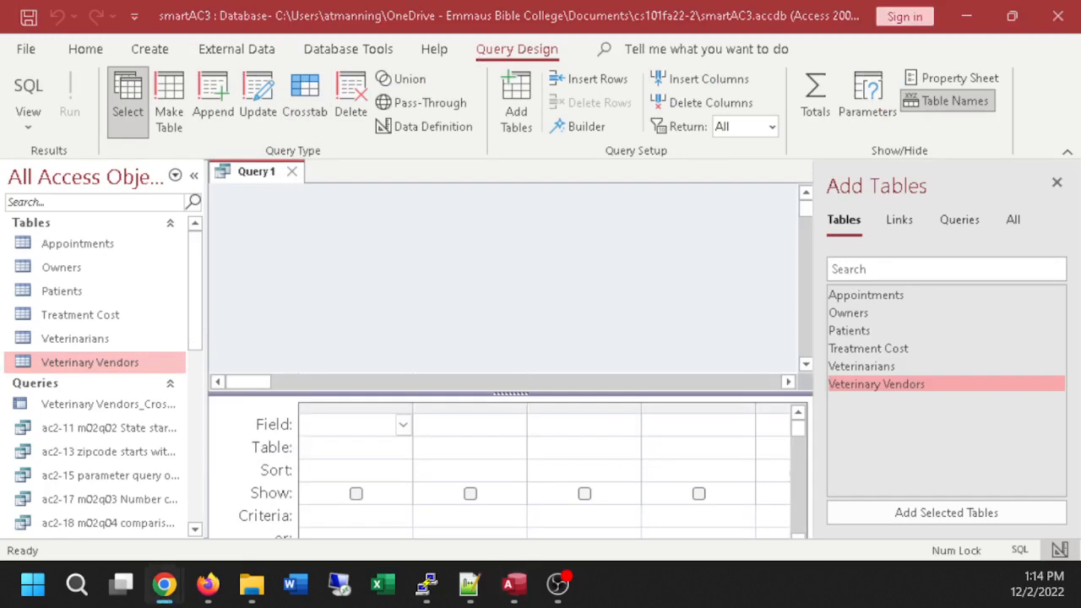
pyautogui.click(859, 389)
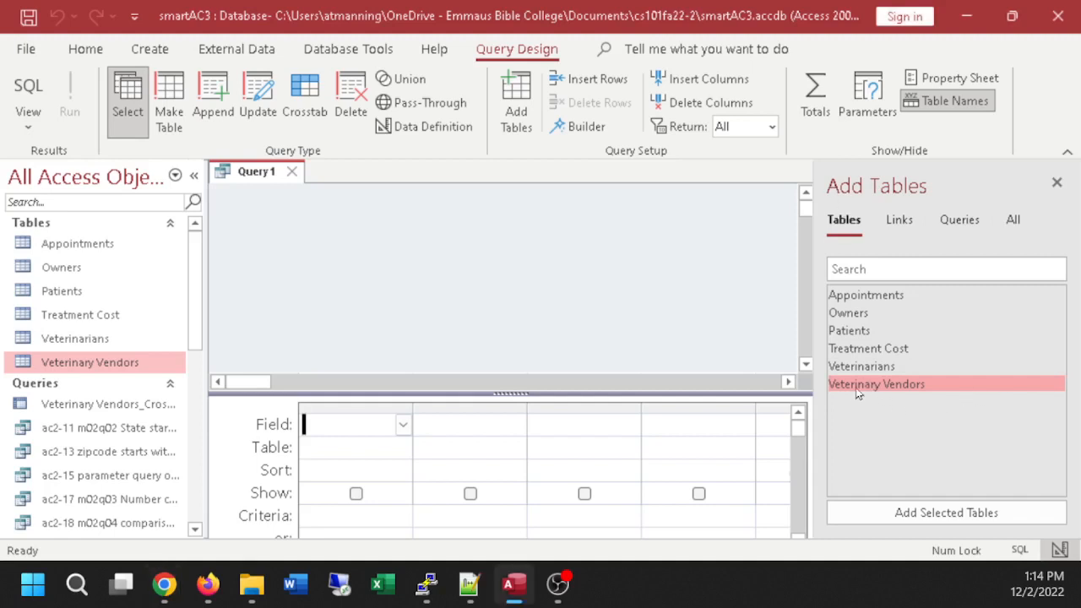
pyautogui.doubleClick(859, 384)
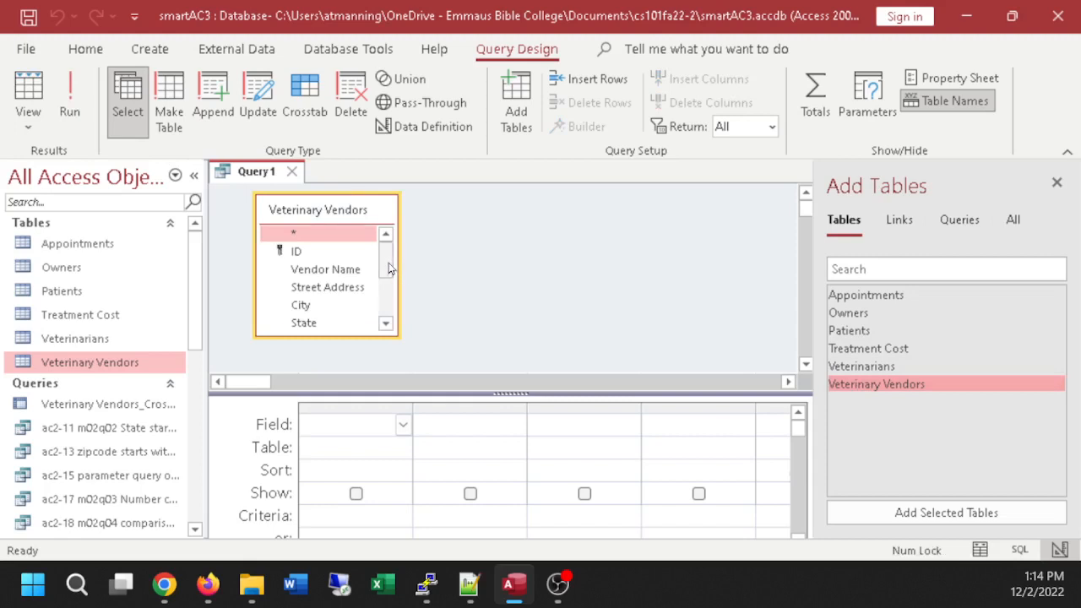
pyautogui.moveTo(391, 266); pyautogui.dragTo(390, 302)
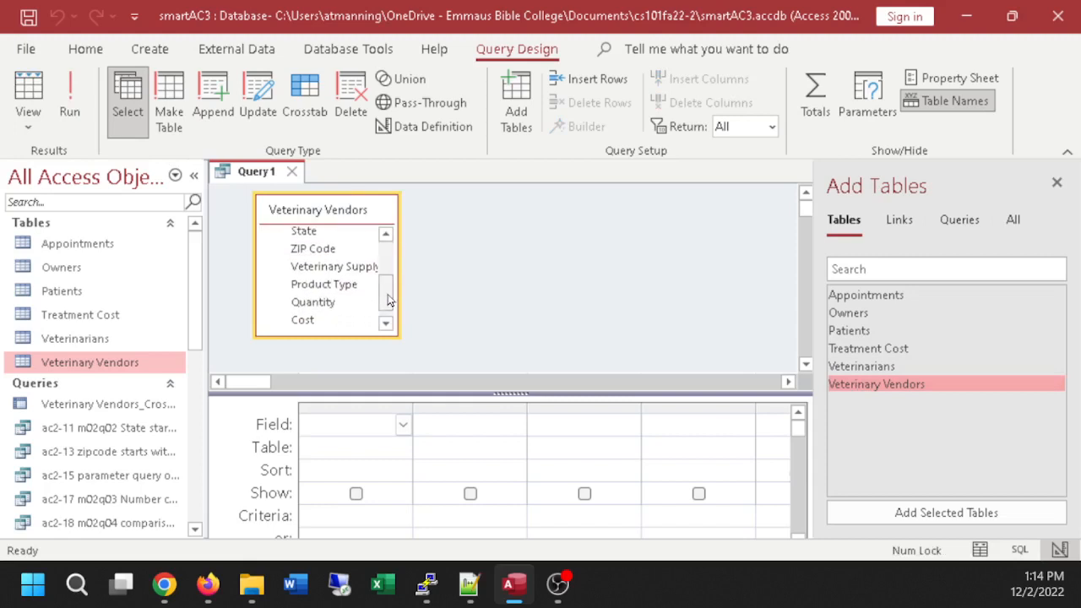
pyautogui.doubleClick(332, 285)
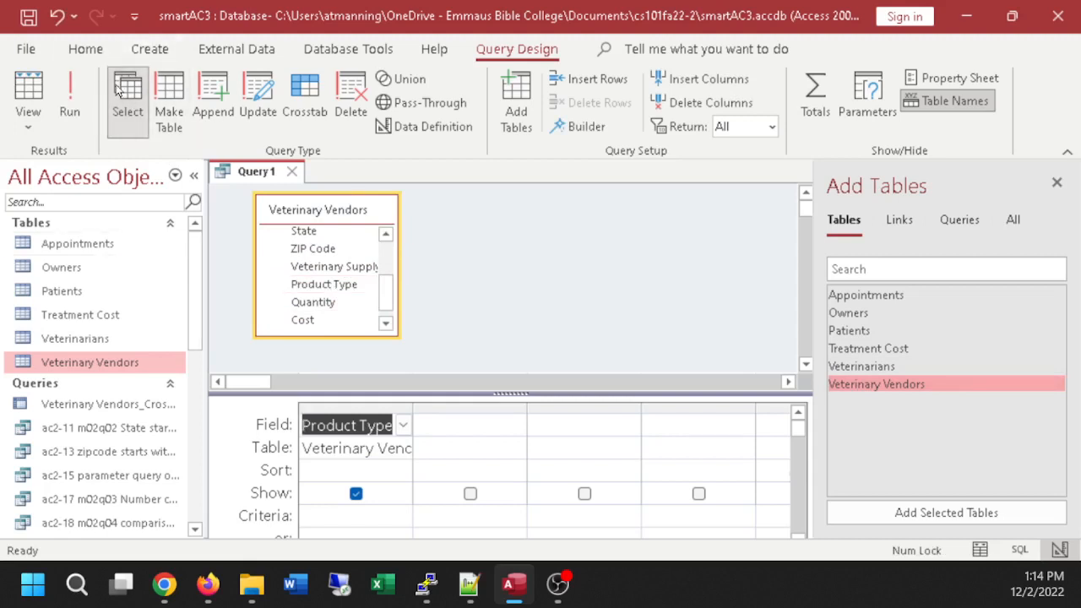
# Preview the query's records in Datasheet View, return to Design View and widen the Product Type column in the grid.
pyautogui.click(28, 91)
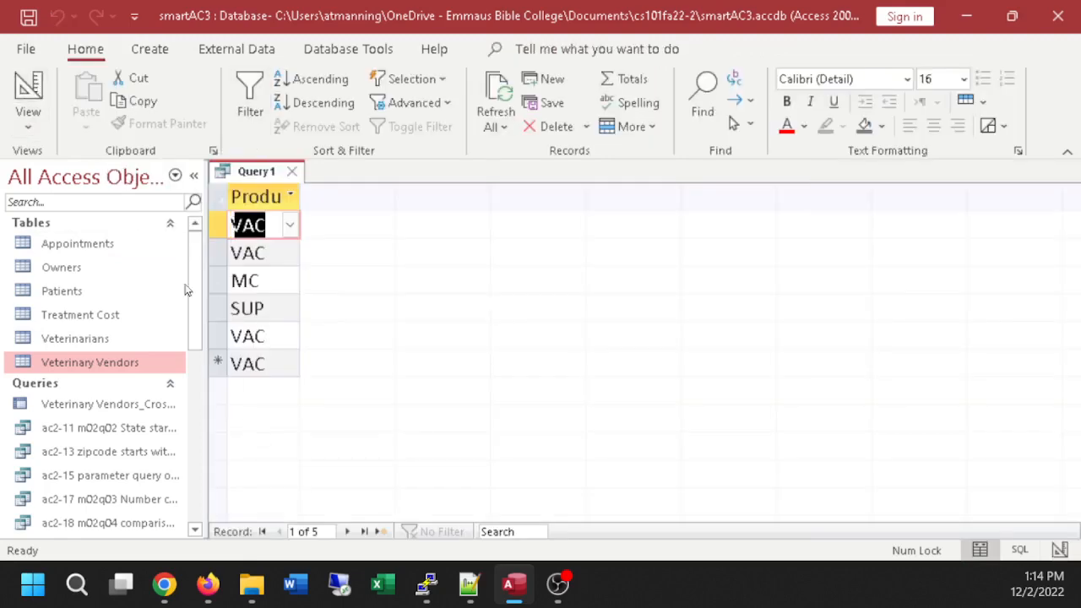
pyautogui.click(38, 114)
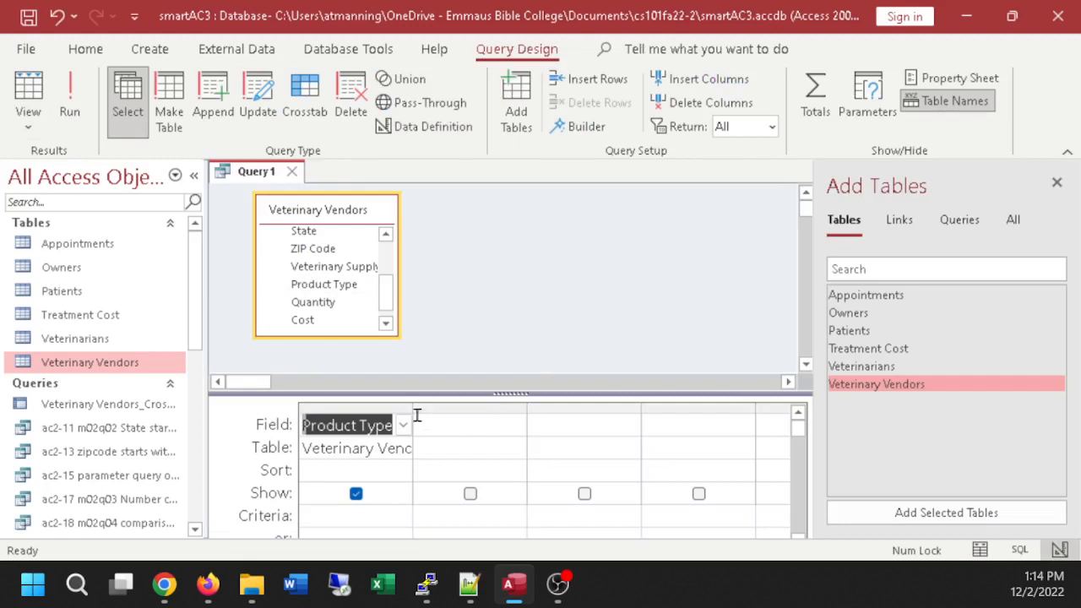
pyautogui.moveTo(413, 412); pyautogui.dragTo(462, 405)
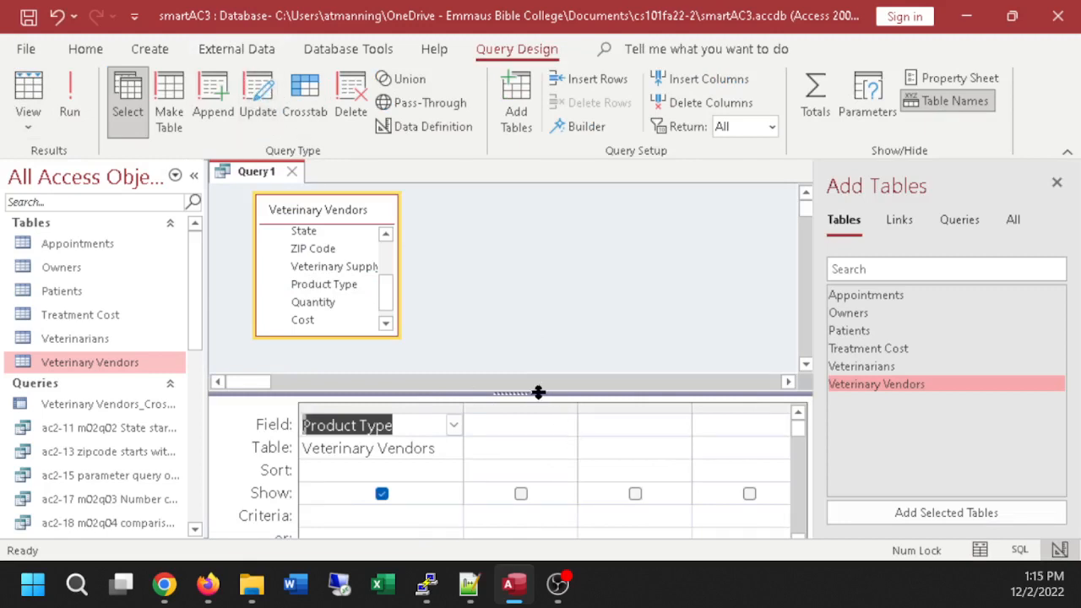
# Convert the query to an update query that sets Product Type to "VAC", and start a trial run but decline the update.
pyautogui.moveTo(541, 391); pyautogui.dragTo(527, 359)
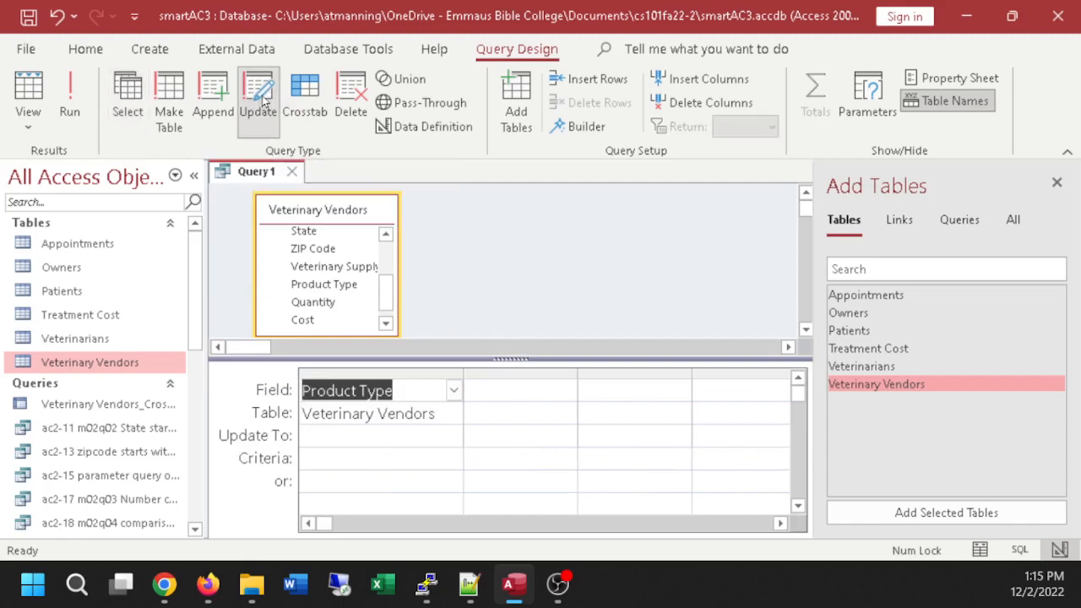
pyautogui.click(317, 438)
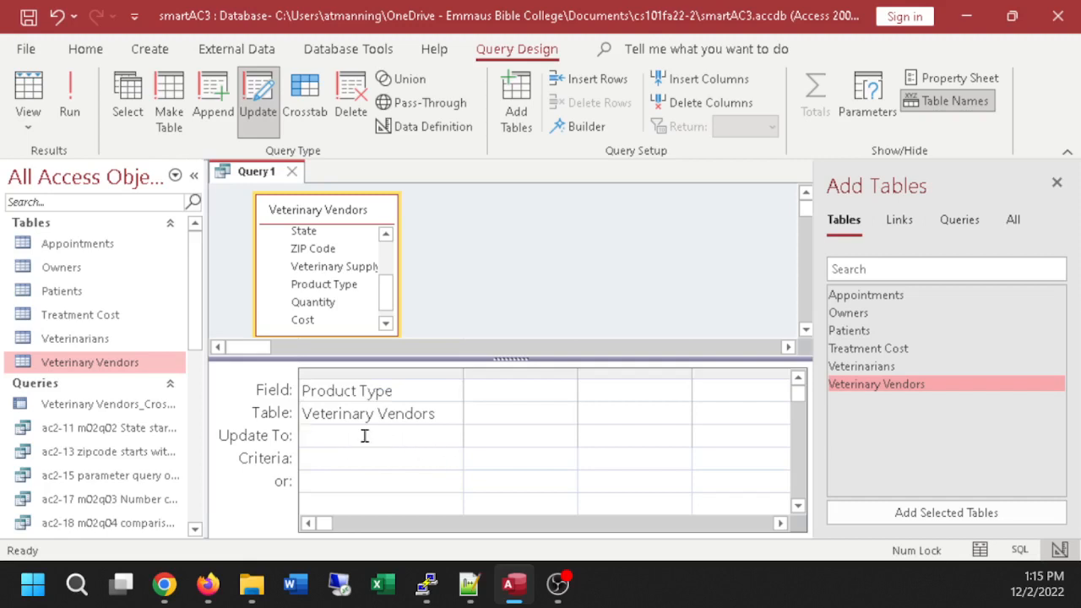
pyautogui.write('VAC')
pyautogui.click(393, 462)
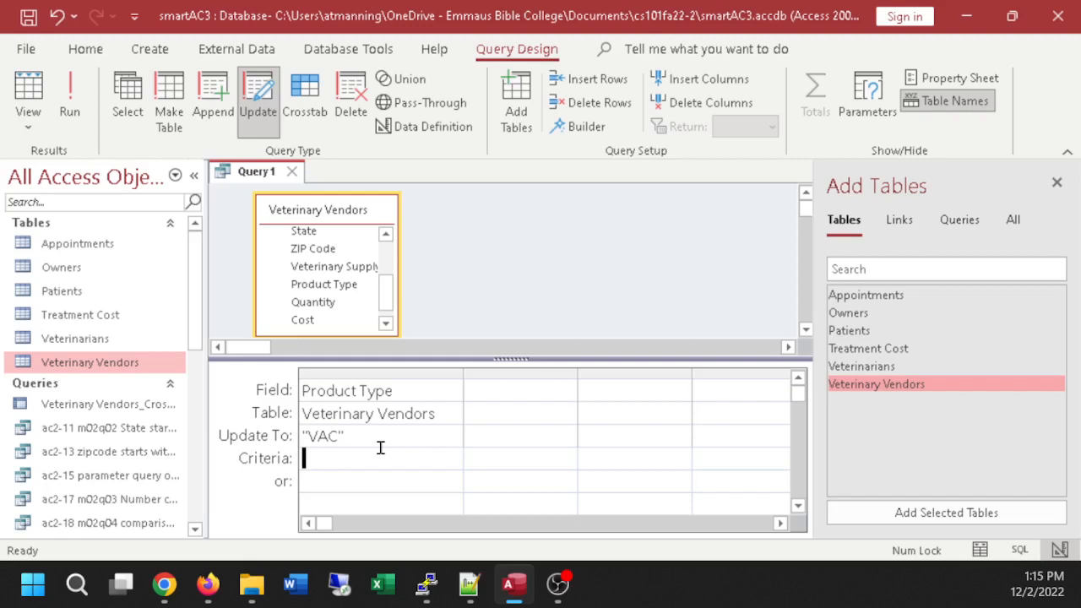
pyautogui.click(72, 97)
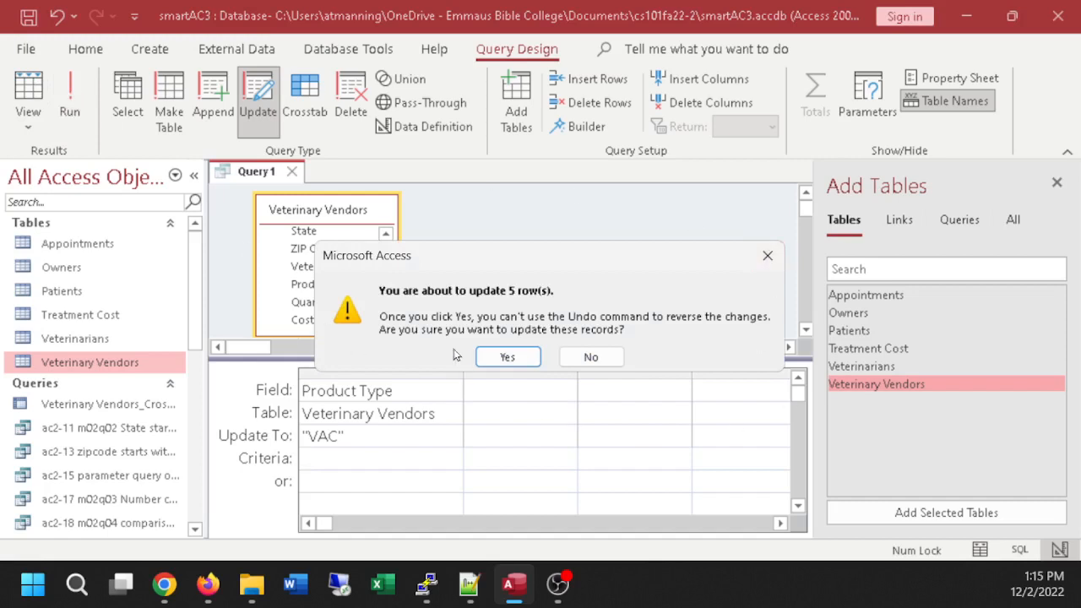
pyautogui.click(593, 357)
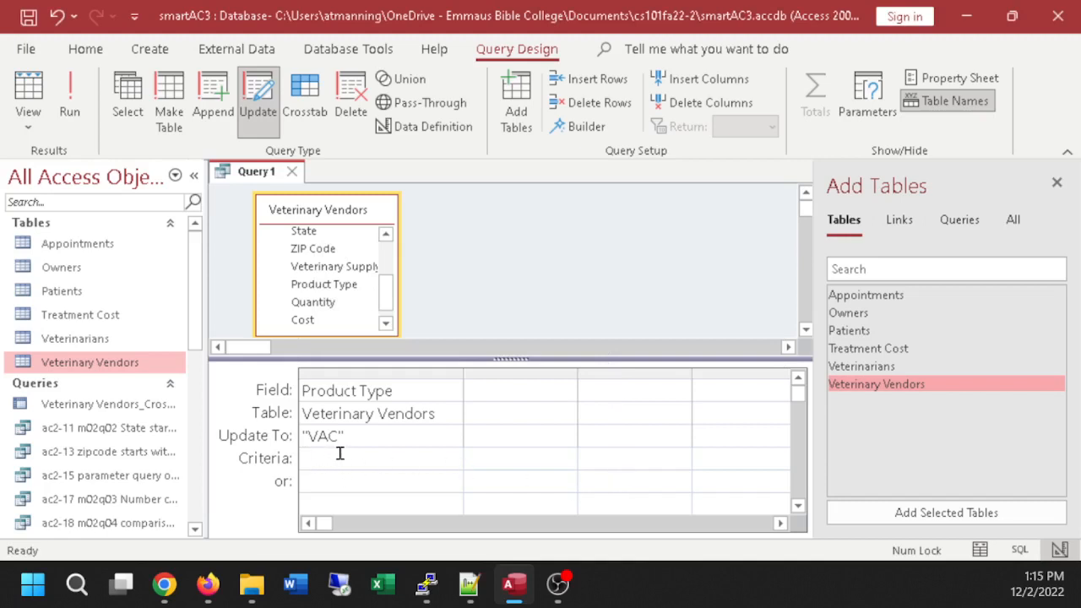
# Restrict the update query to records whose Product Type Is Null, and run it, accepting the update.
pyautogui.write('is null')
pyautogui.click(70, 97)
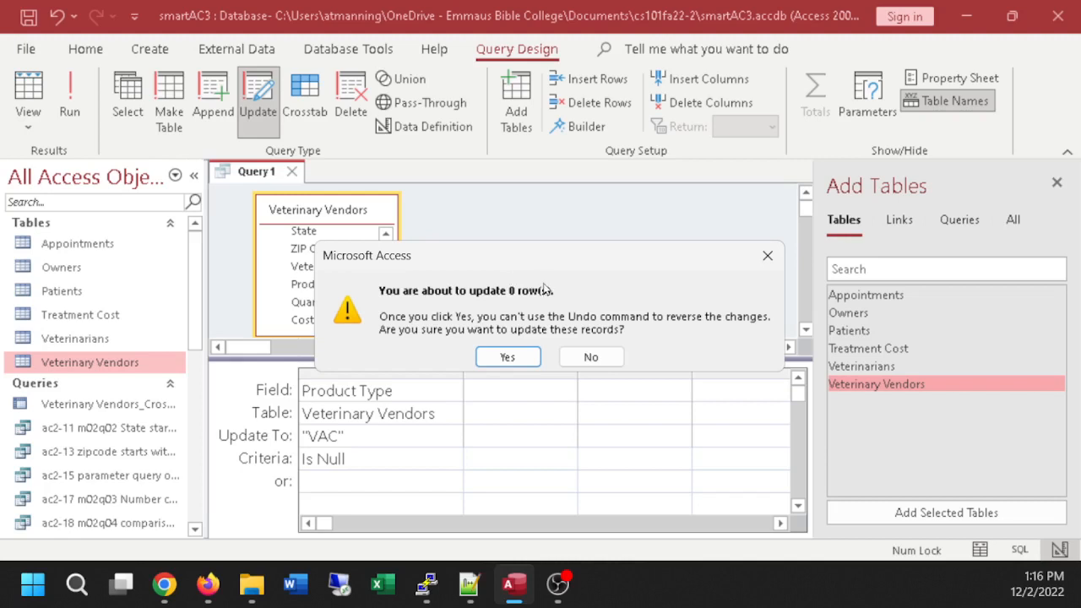
pyautogui.click(507, 357)
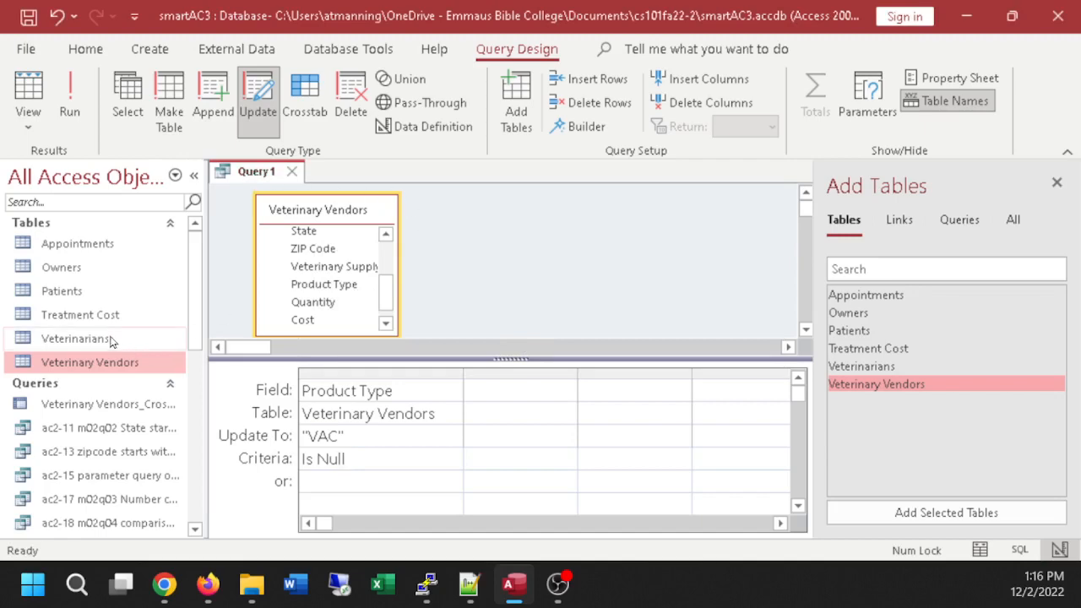
# Open the Veterinary Vendors table, clear Product Type for the Canine Rabies Vaccine and first Feline Rabies records, and close the table.
pyautogui.doubleClick(98, 369)
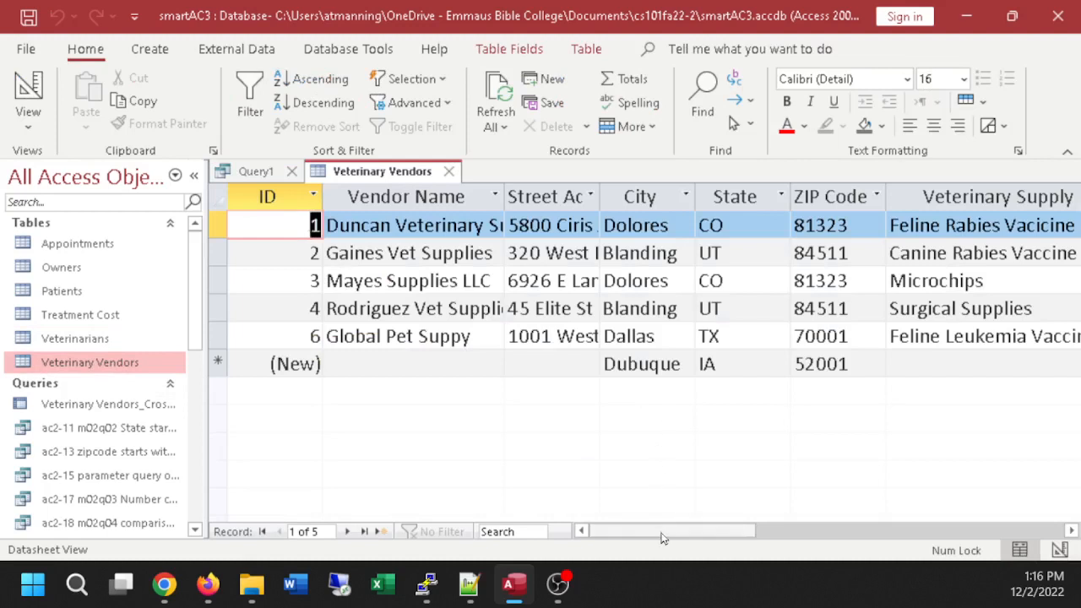
pyautogui.moveTo(673, 538); pyautogui.dragTo(766, 550)
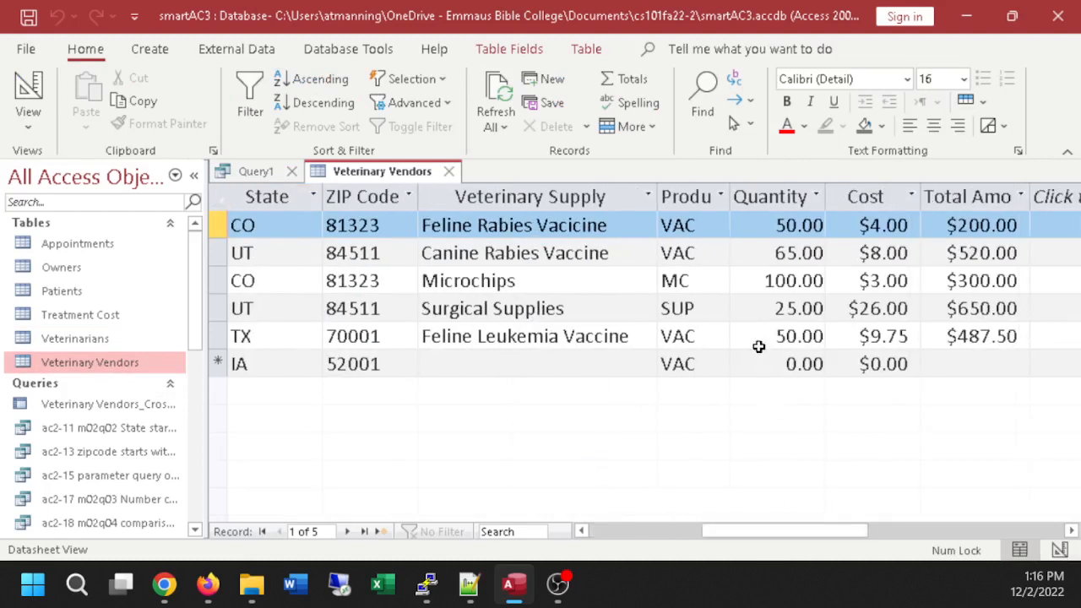
pyautogui.click(716, 253)
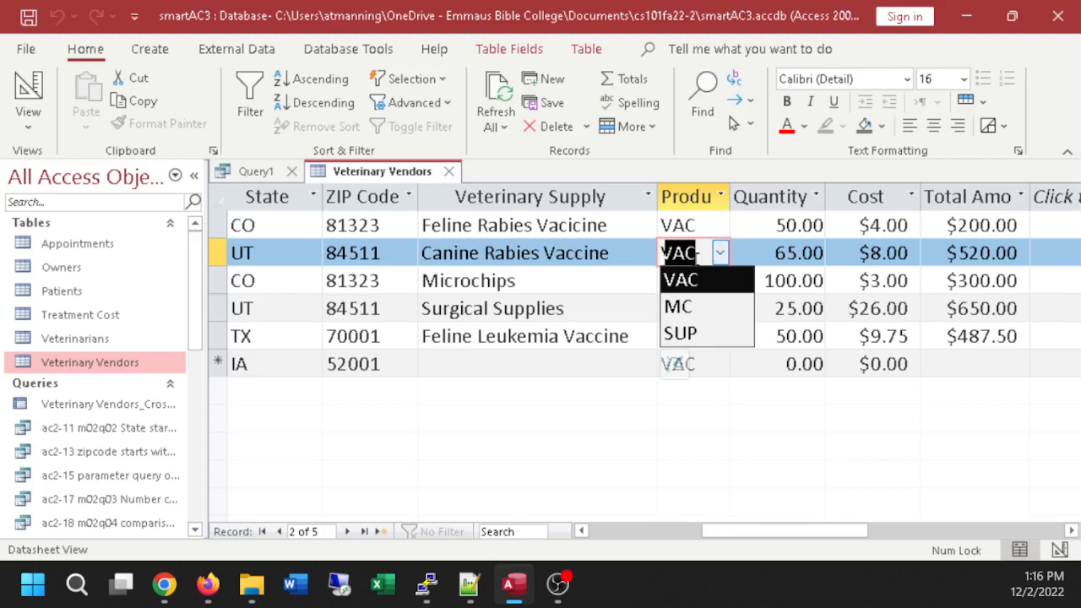
pyautogui.press('BackSpace')
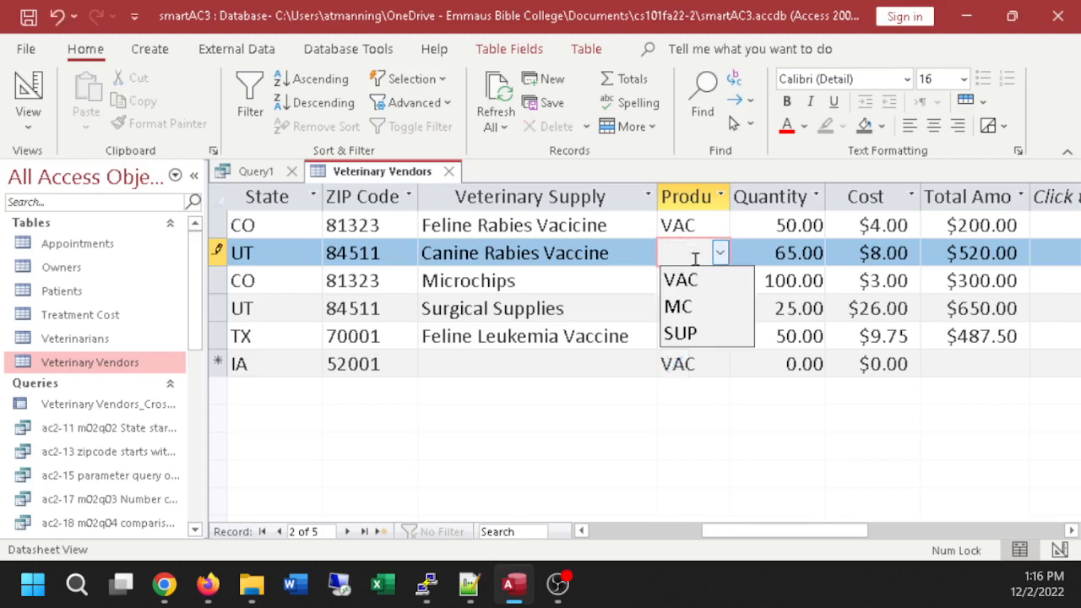
pyautogui.click(717, 225)
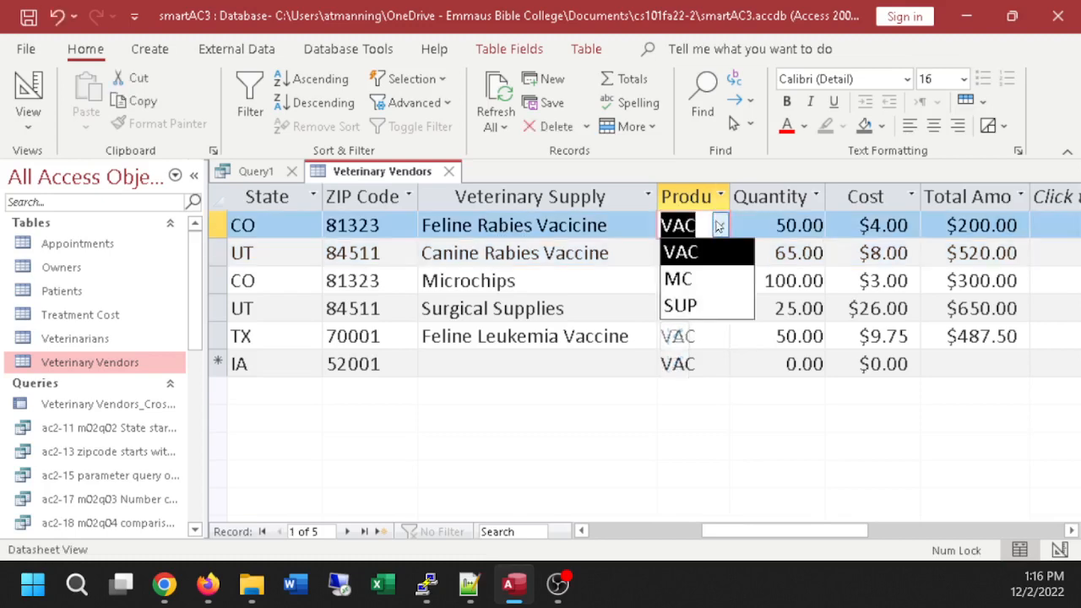
pyautogui.press('BackSpace')
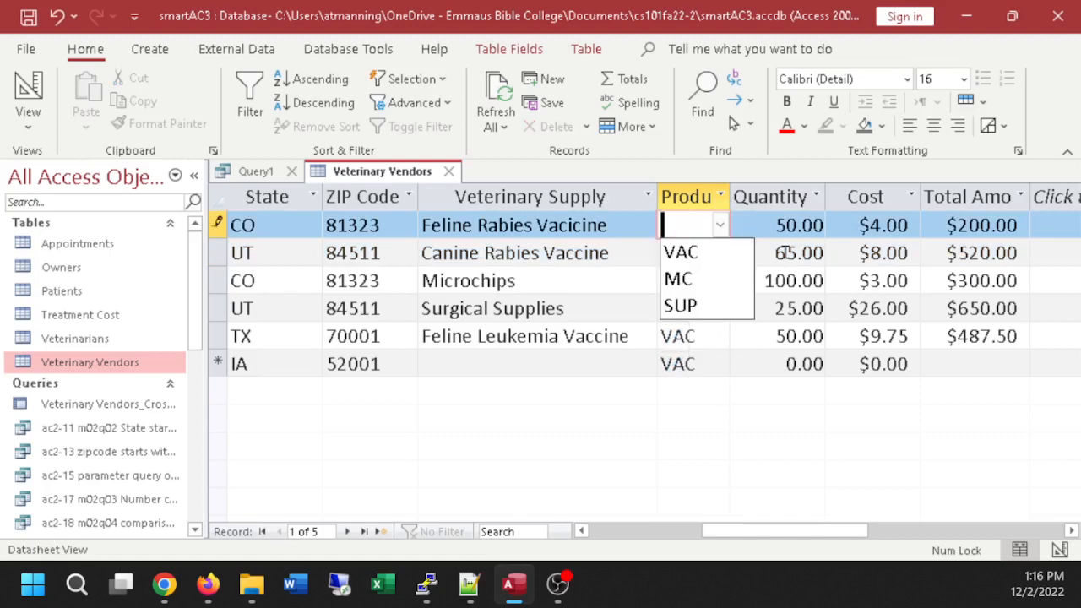
pyautogui.click(452, 172)
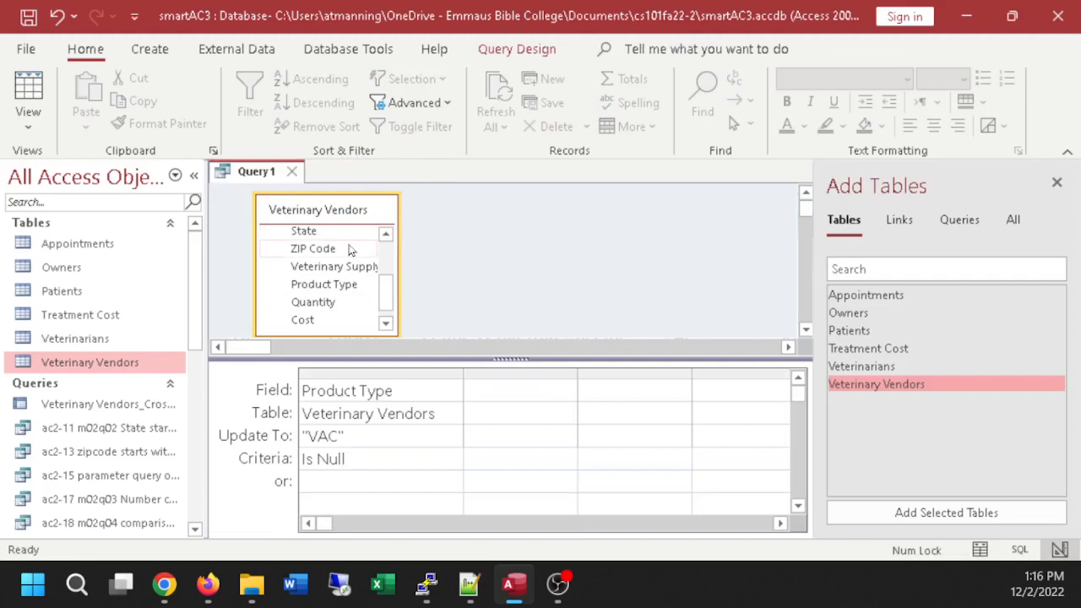
# Preview the records selected by the update query in Datasheet View, return to Design View and run the query, accepting the update.
pyautogui.click(23, 90)
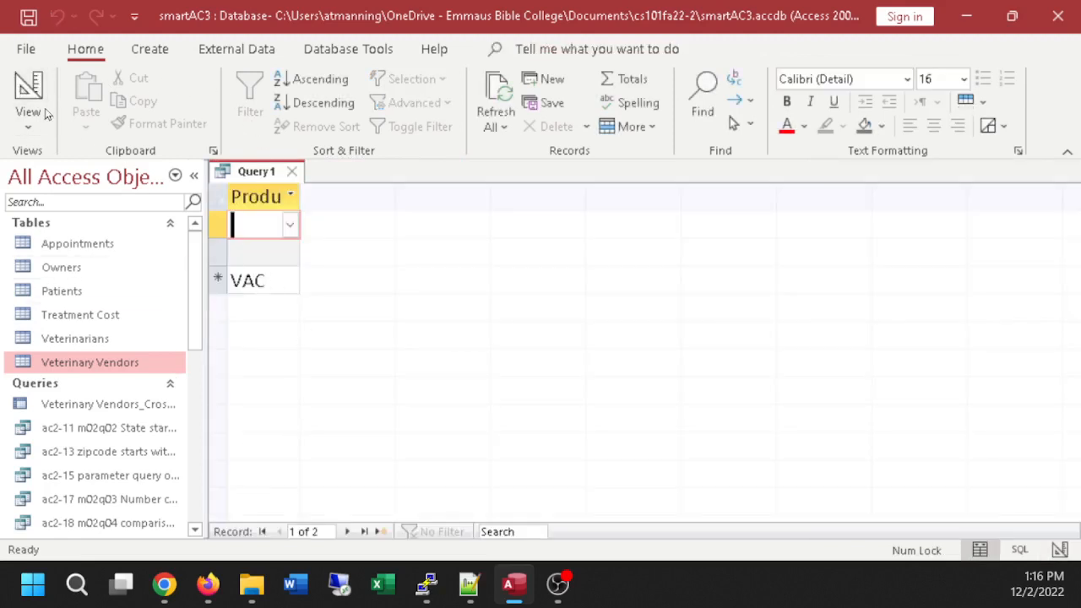
pyautogui.click(30, 88)
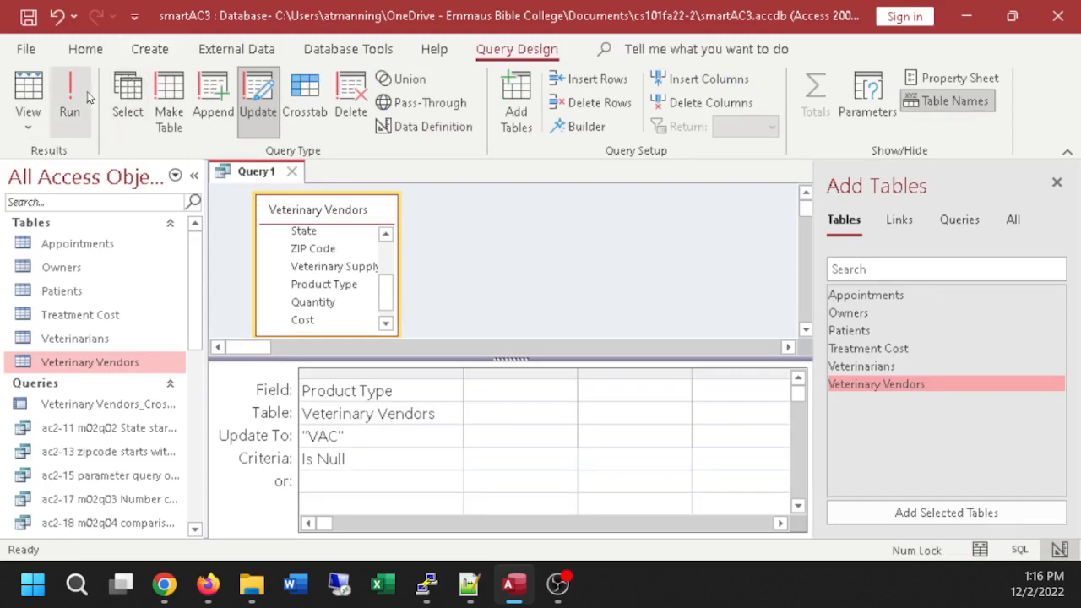
pyautogui.click(72, 91)
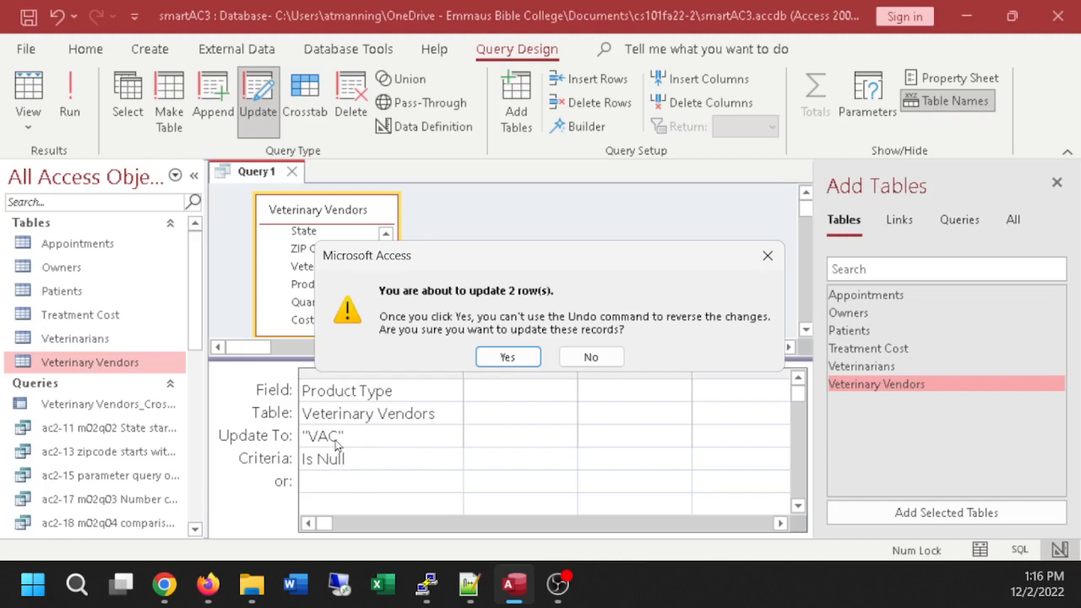
pyautogui.click(506, 356)
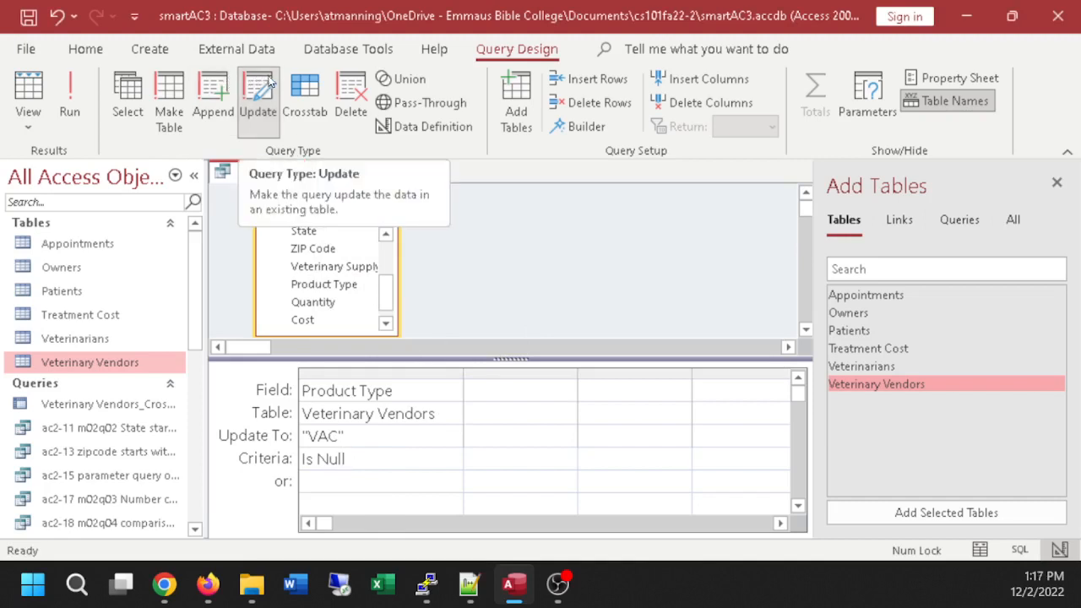
# Highlight the Is Null criterion and run the update query once more, accepting the update.
pyautogui.moveTo(357, 457); pyautogui.dragTo(297, 458)
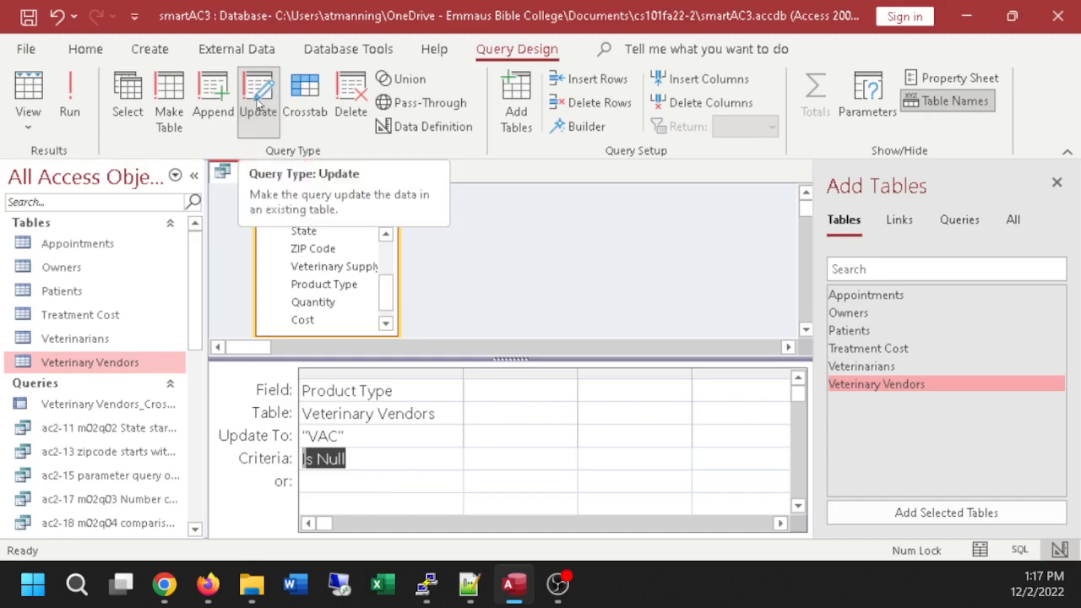
pyautogui.click(71, 93)
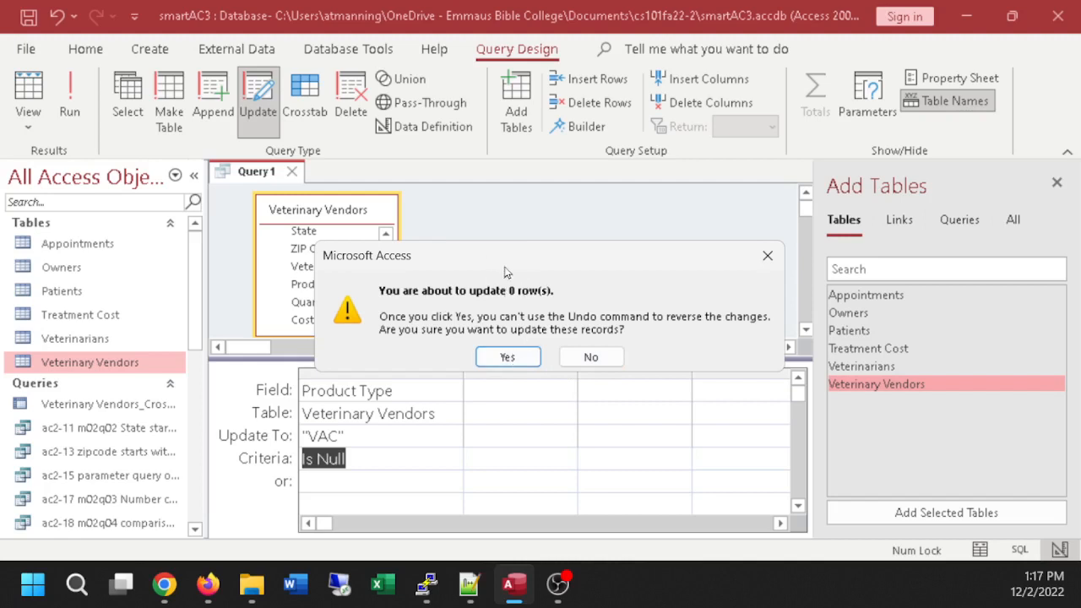
pyautogui.click(507, 357)
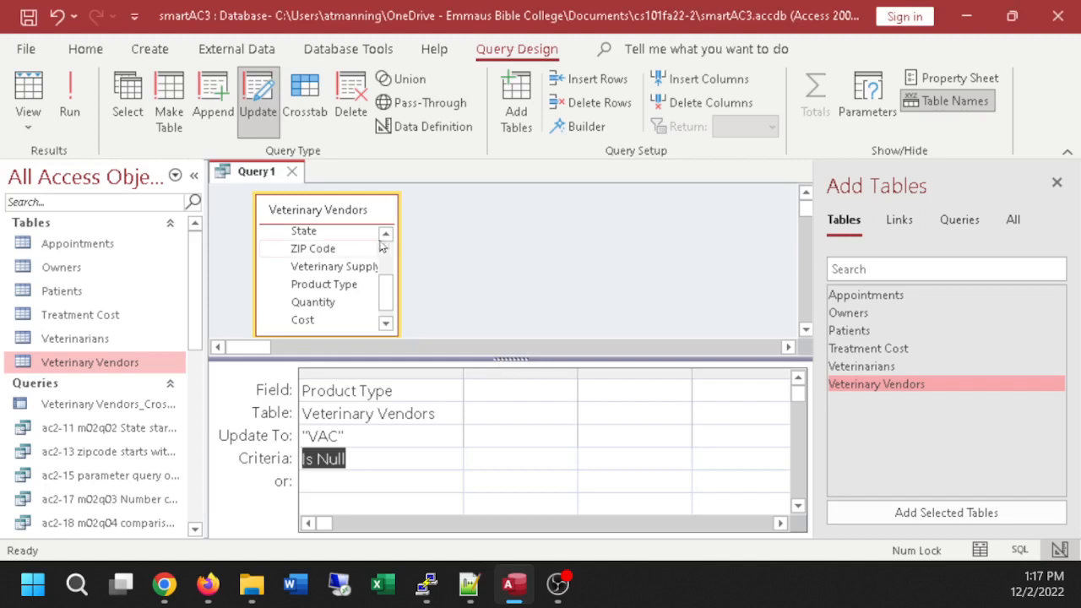
# Save the update query as "ac3-26 update VAC Product type".
pyautogui.hotkey('ctrl', 's')
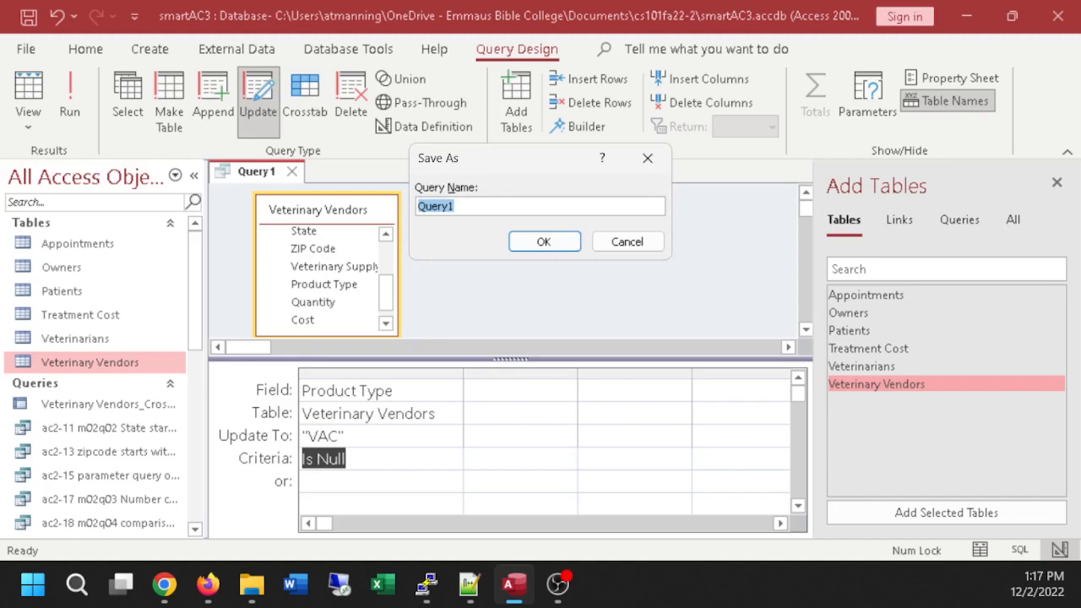
pyautogui.hotkey('alt', 'Tab')
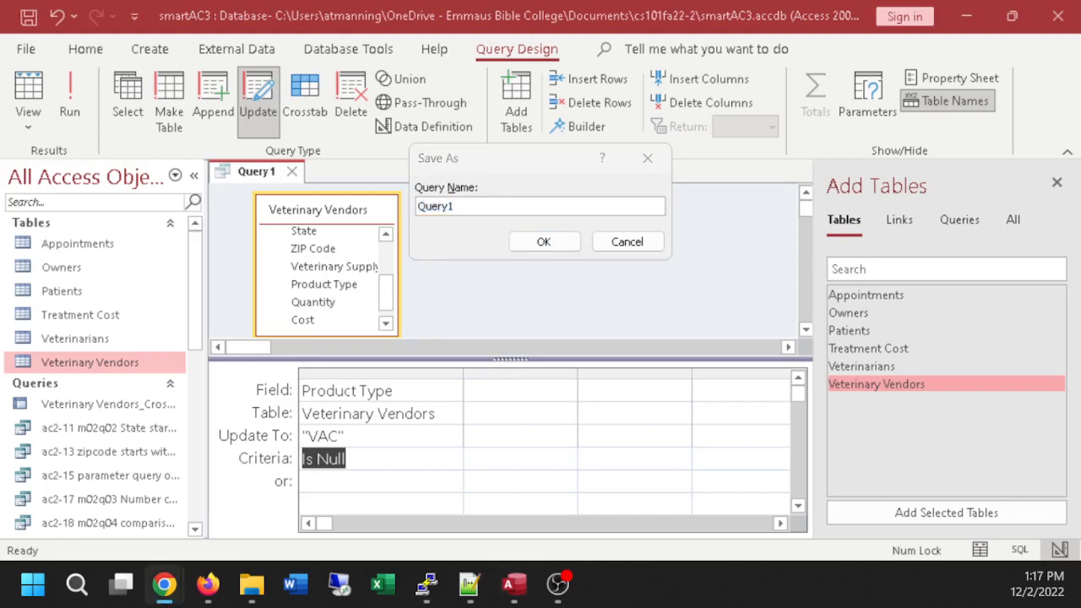
pyautogui.click(479, 206)
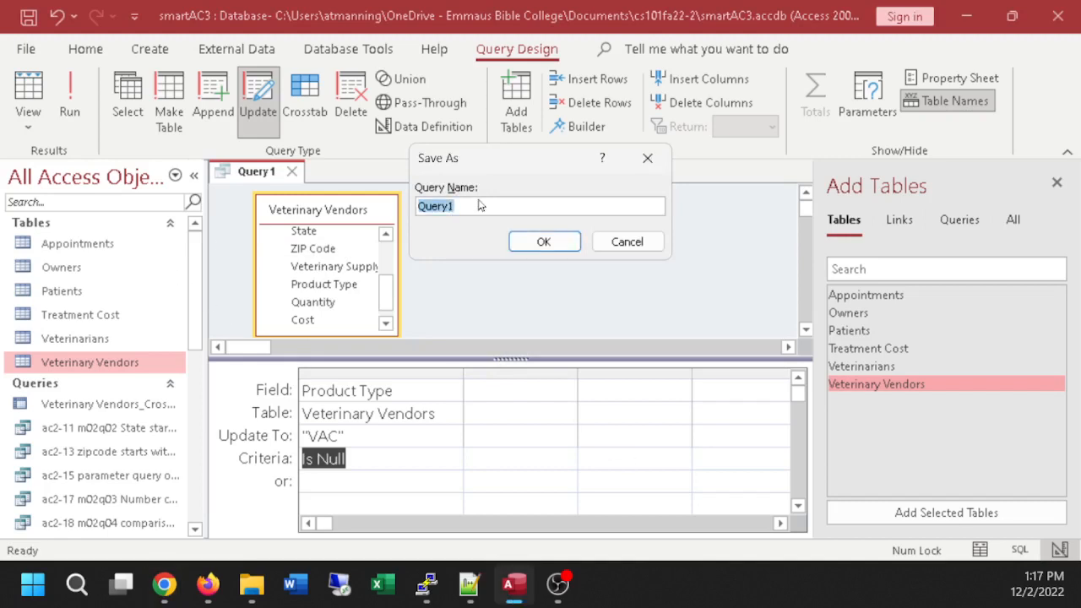
pyautogui.write('ac3-26 updat')
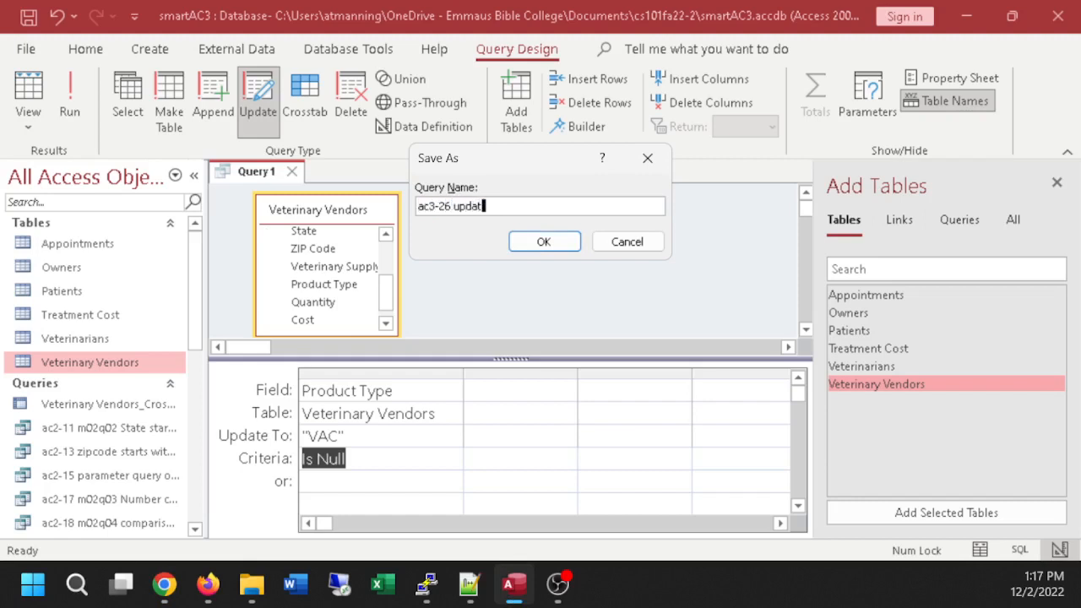
pyautogui.write('e VAC Product ')
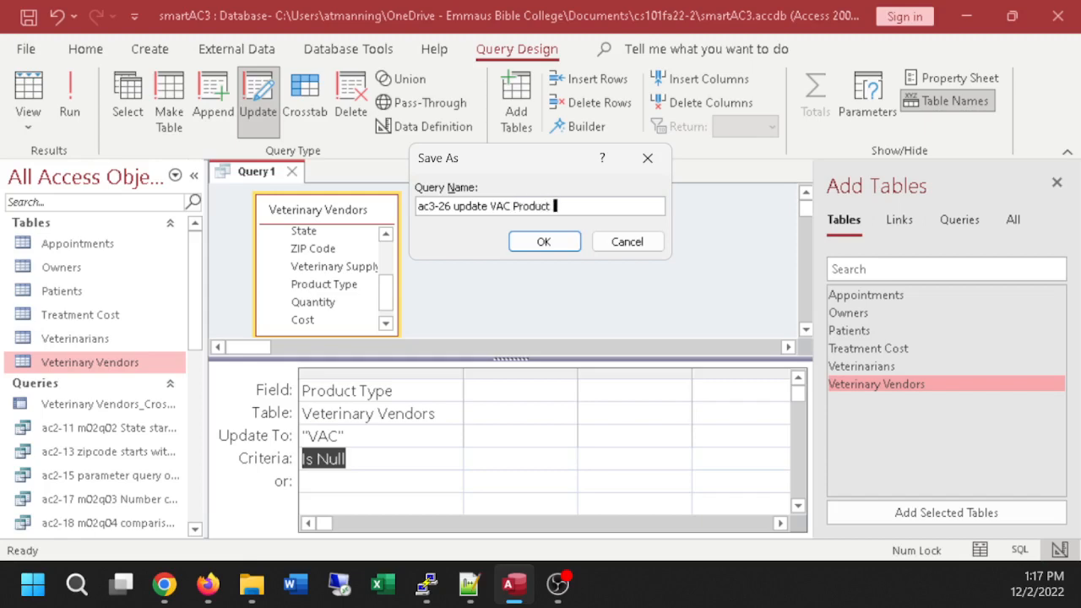
pyautogui.write('typpe')
pyautogui.press('BackSpace')
pyautogui.press('BackSpace')
pyautogui.press('BackSpace')
pyautogui.press('BackSpace')
pyautogui.write('ype')
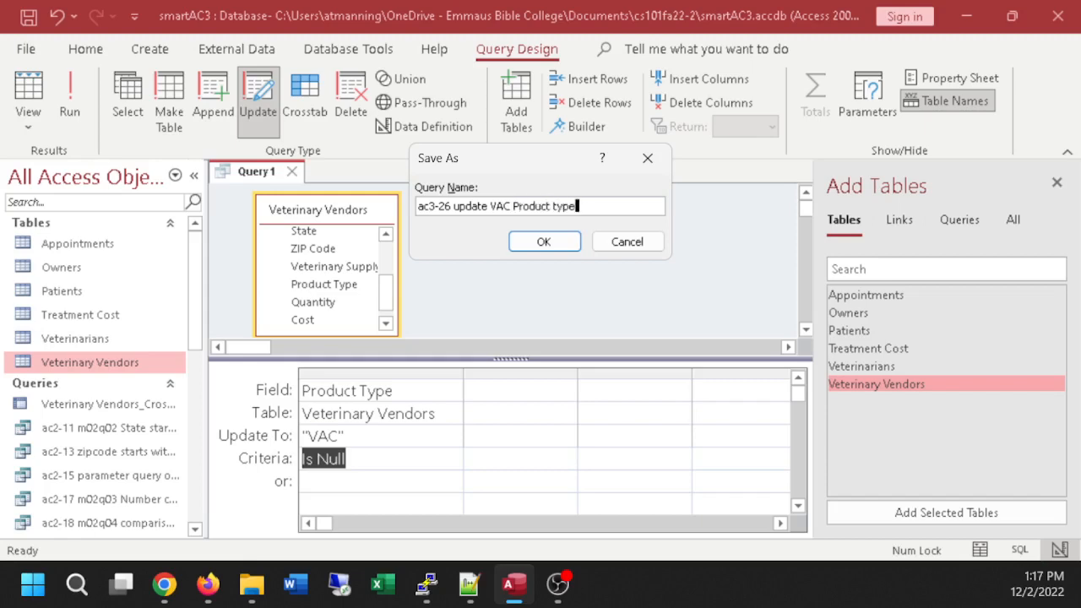
pyautogui.click(544, 242)
pyautogui.click(375, 459)
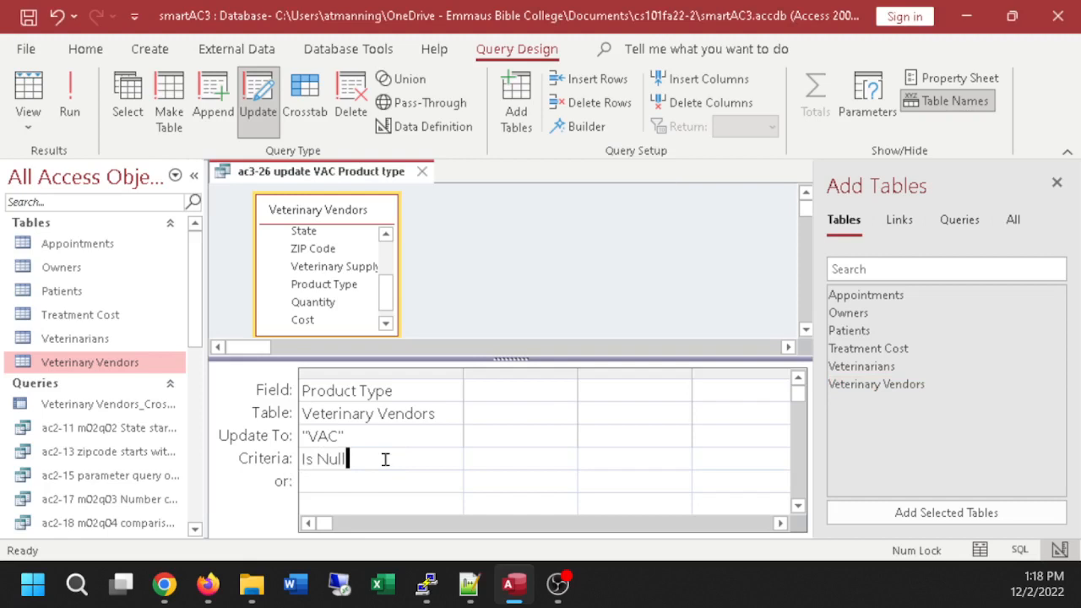
pyautogui.click(352, 91)
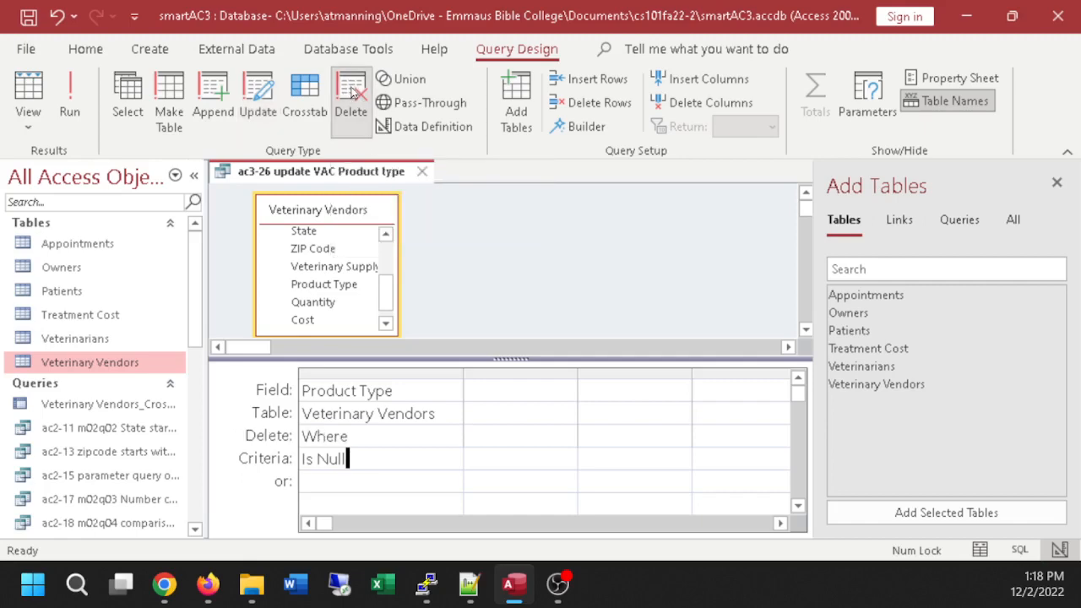
pyautogui.click(270, 95)
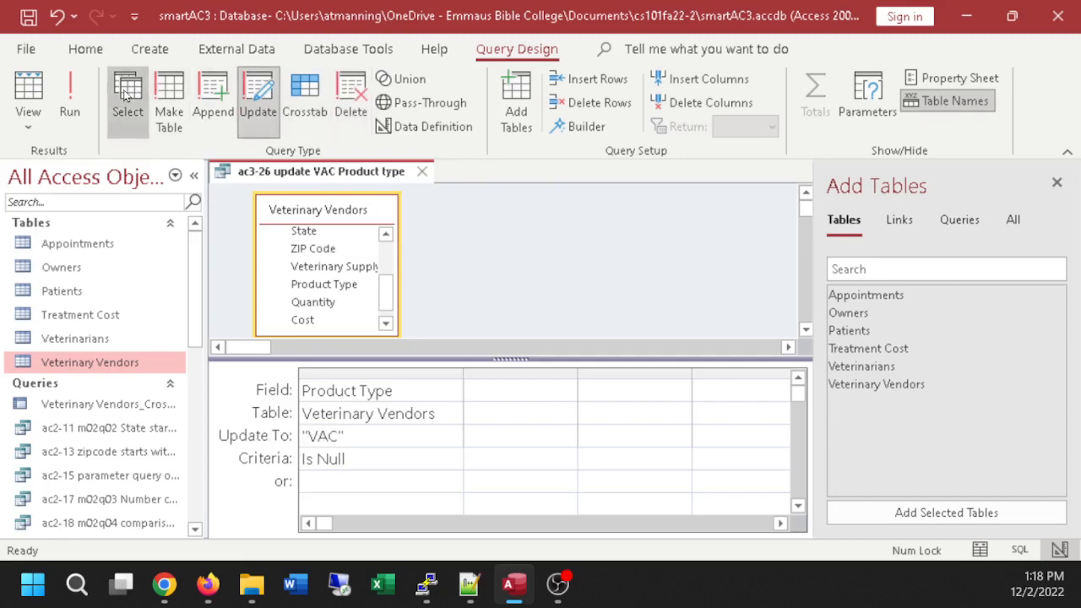
pyautogui.click(128, 95)
pyautogui.click(262, 93)
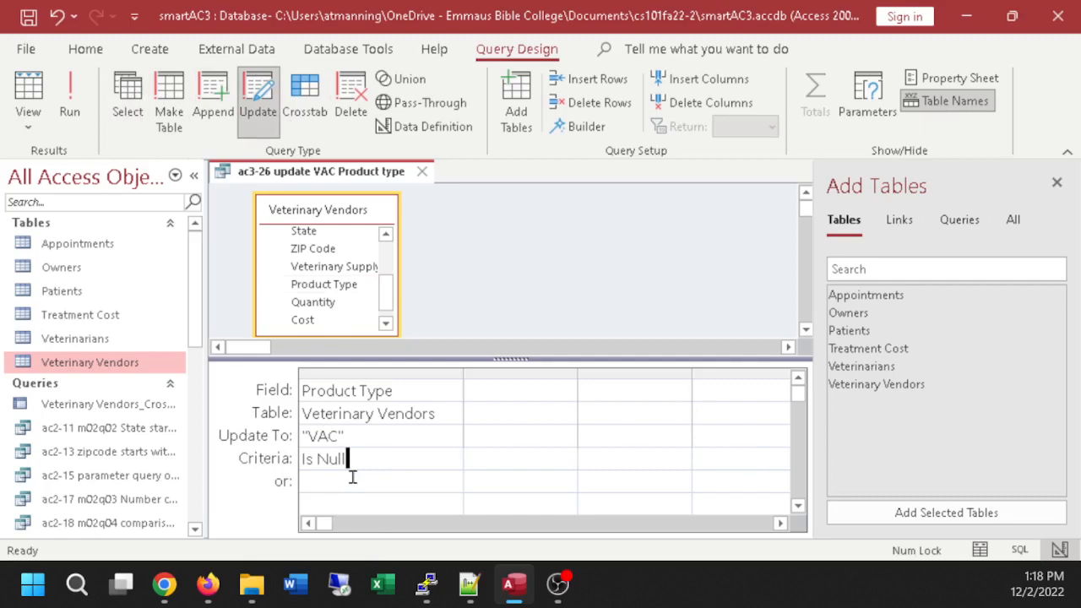
# Close the update query, launch it from the saved queries list and dismiss the confirmation without running it.
pyautogui.click(422, 173)
pyautogui.click(481, 347)
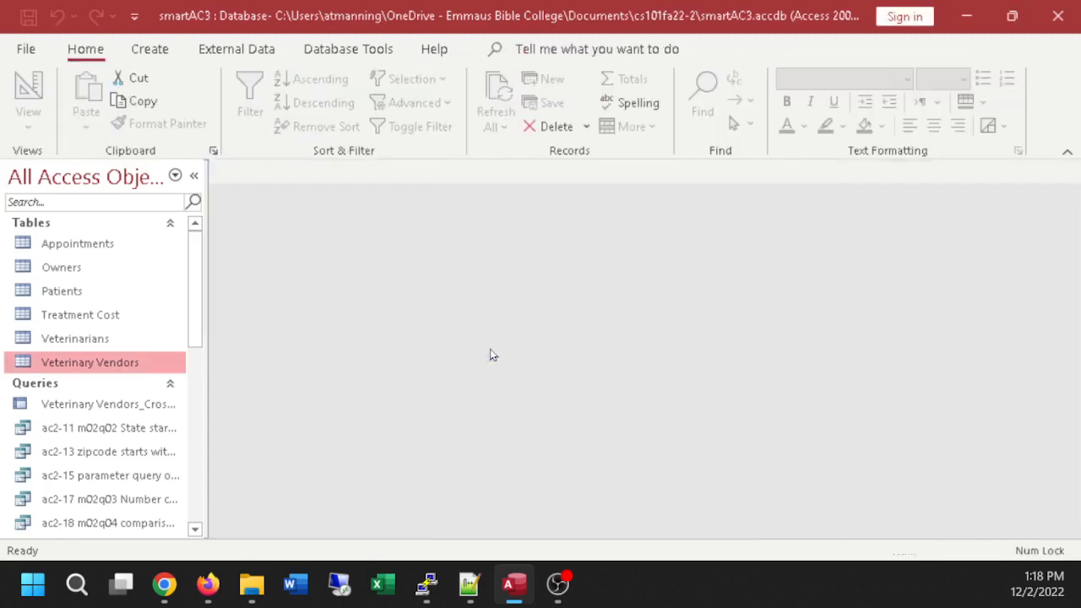
pyautogui.moveTo(195, 292); pyautogui.dragTo(198, 464)
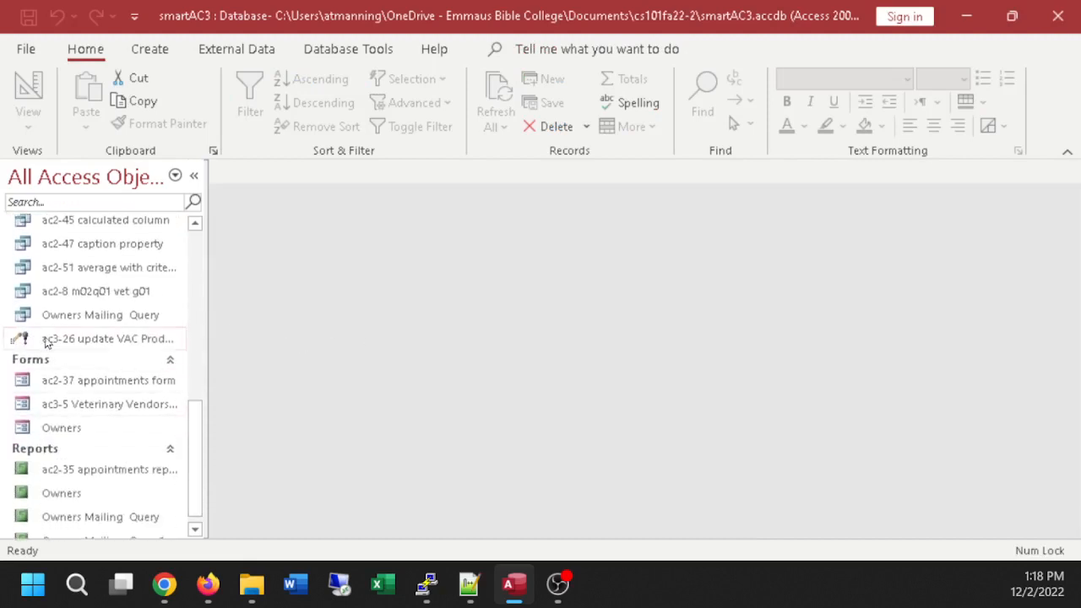
pyautogui.doubleClick(46, 340)
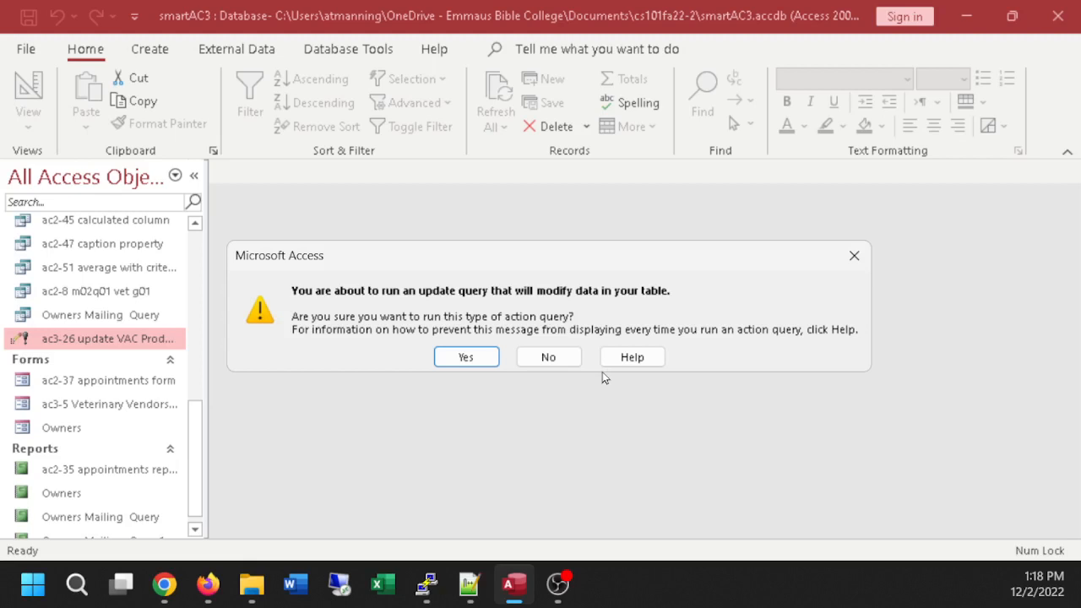
pyautogui.click(853, 255)
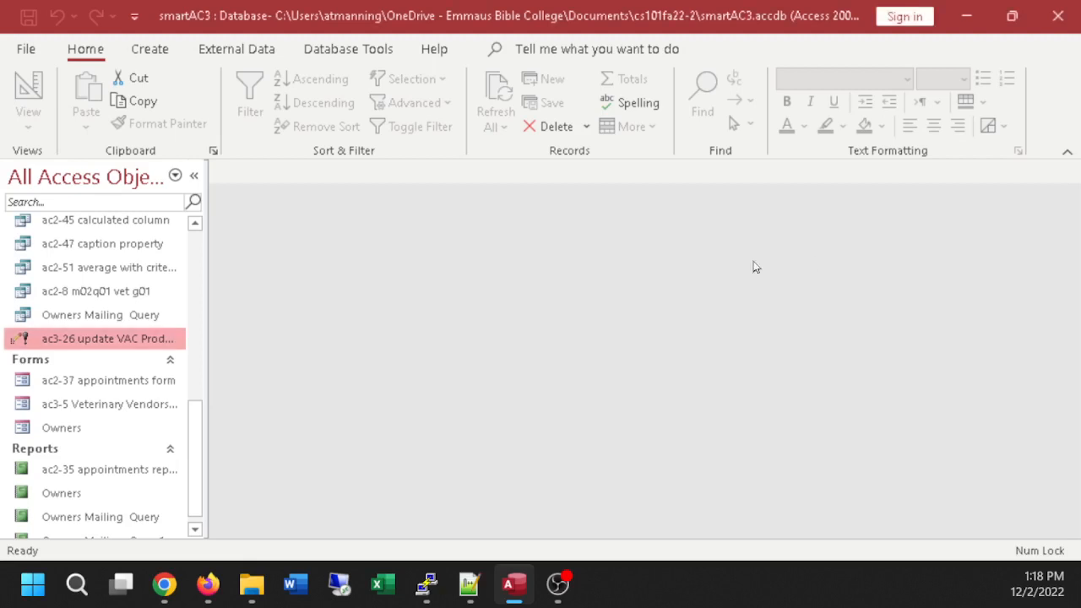
# Widen the navigation pane, open the Veterinary Vendors table in Design View and collapse the ribbon for more room.
pyautogui.moveTo(194, 469); pyautogui.dragTo(191, 281)
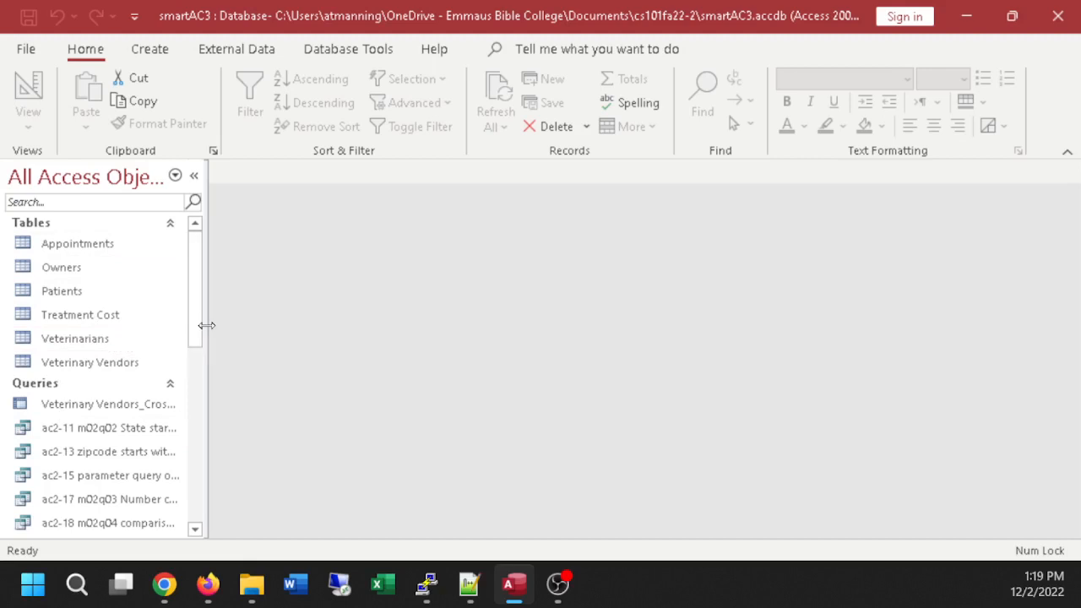
pyautogui.moveTo(207, 325); pyautogui.dragTo(222, 321)
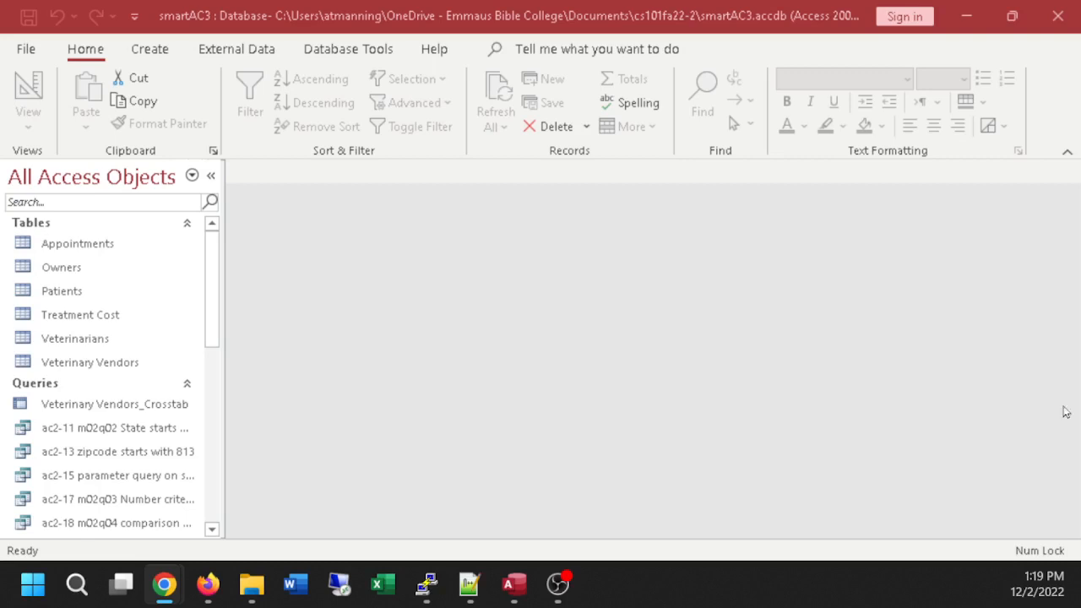
pyautogui.rightClick(56, 365)
pyautogui.click(107, 202)
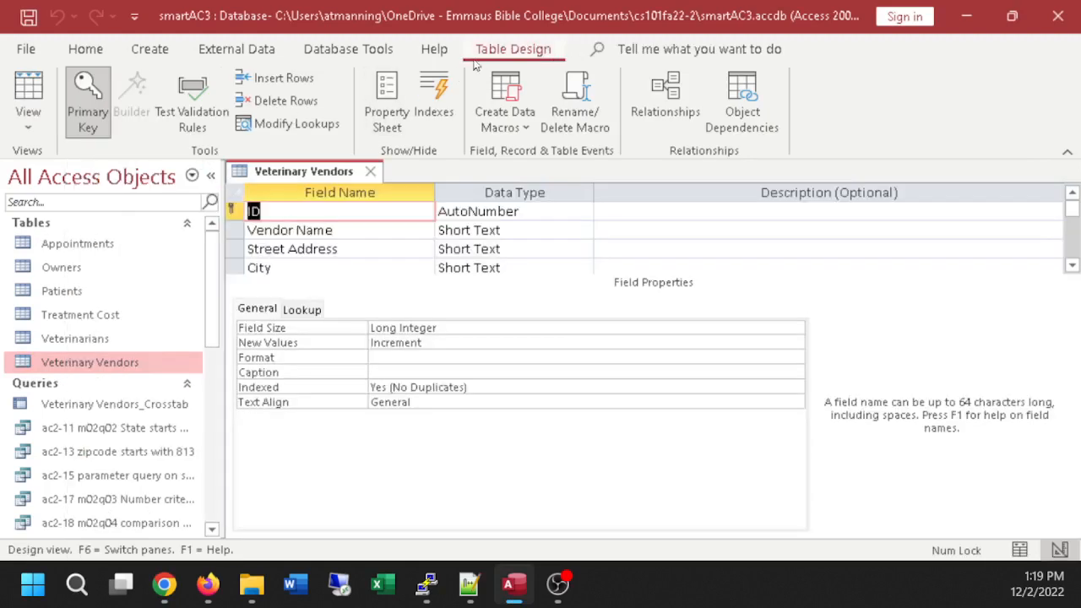
pyautogui.doubleClick(502, 51)
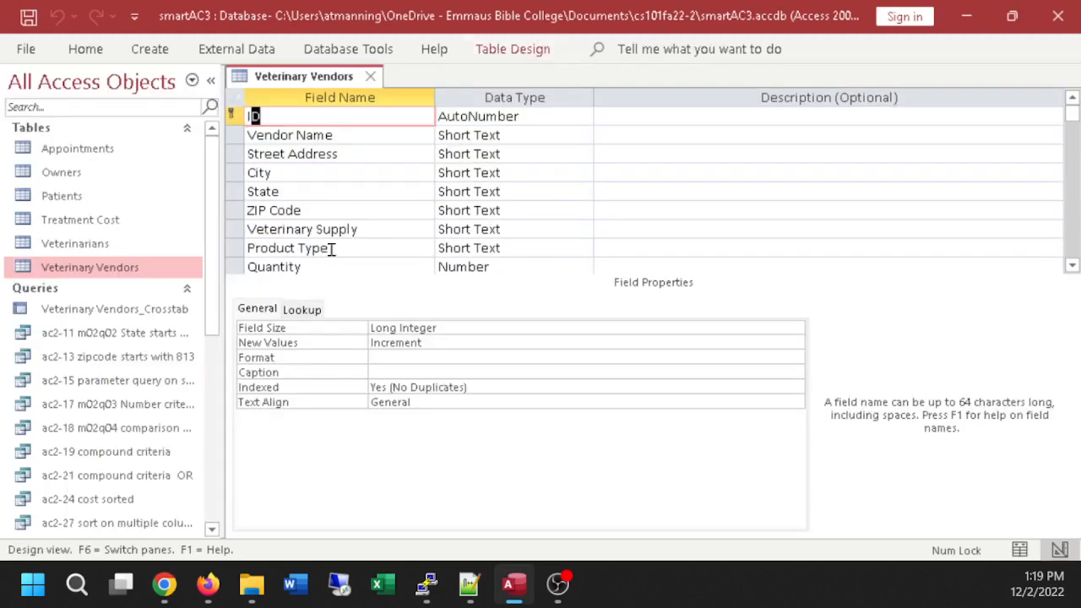
# Set the Product Type field's validation rule to vac or mc or sup.
pyautogui.click(330, 248)
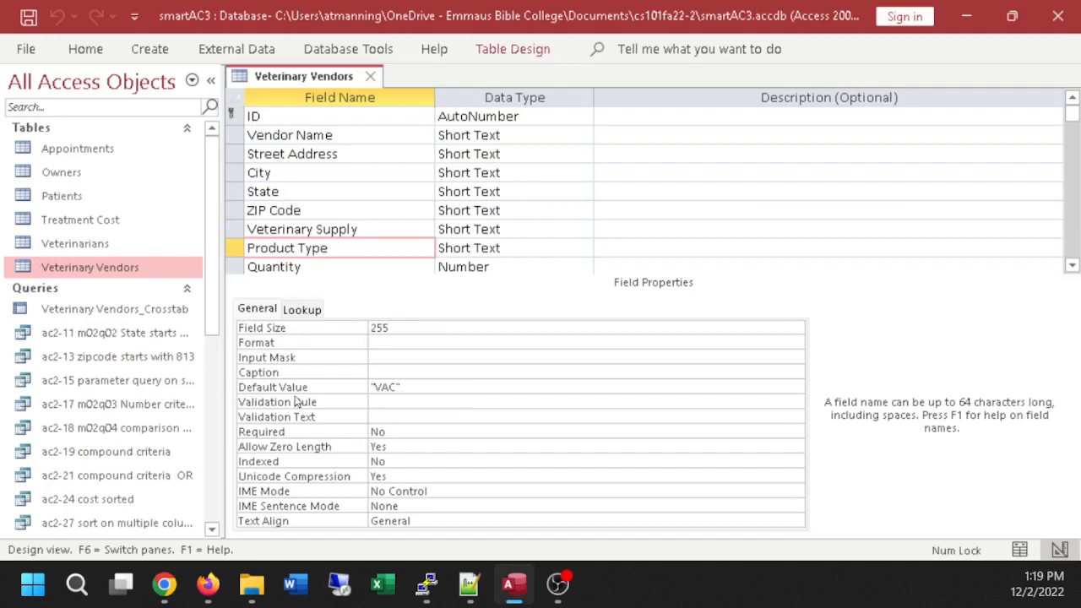
pyautogui.click(374, 402)
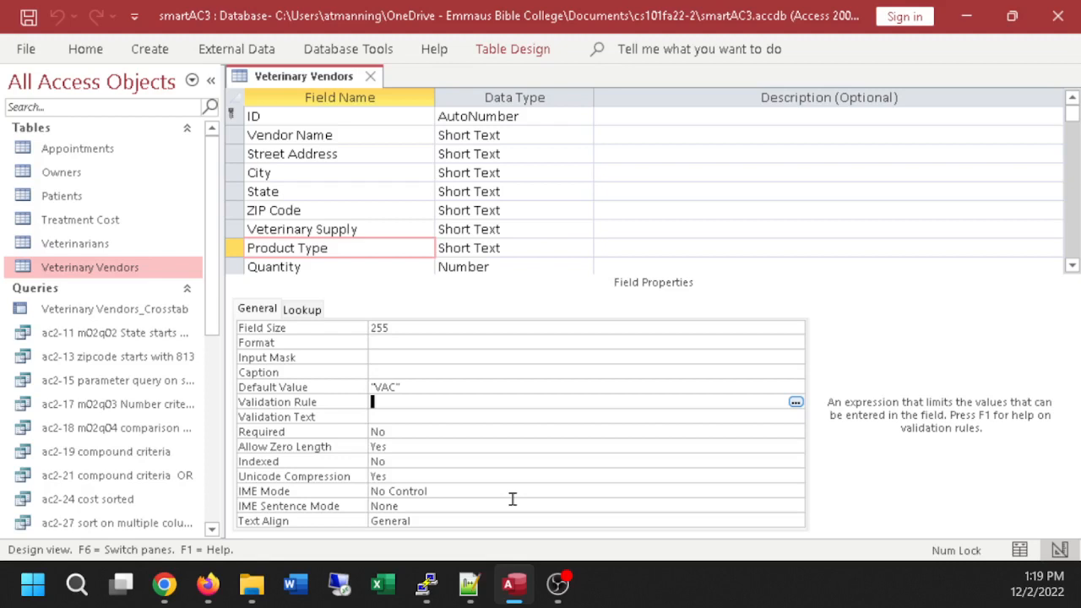
pyautogui.write('vac or mc or sup')
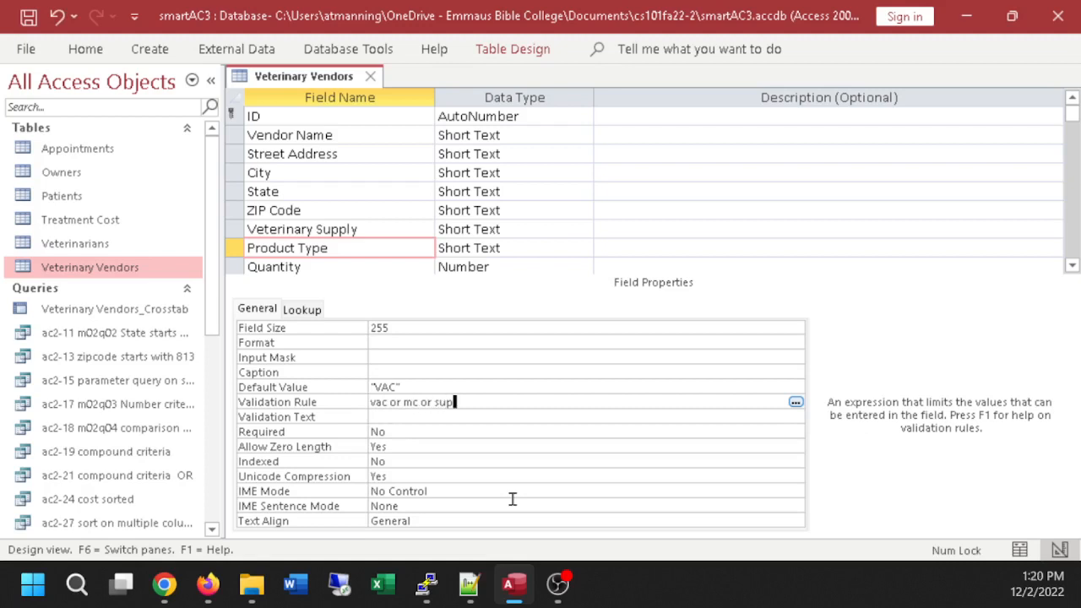
pyautogui.press('Return')
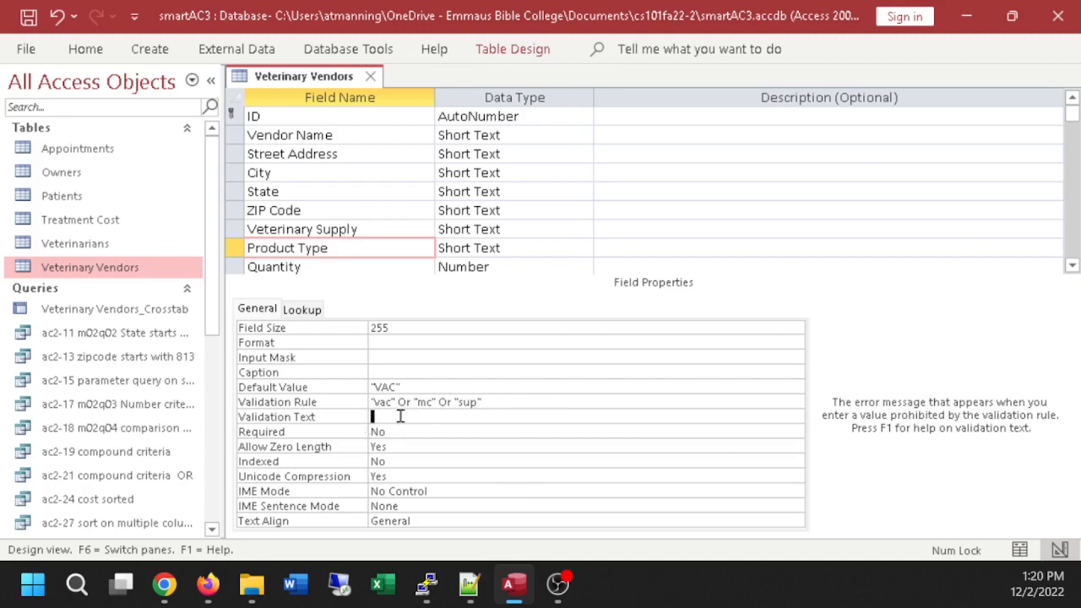
# Enter "Please select one of VAC or MC or SUP." as the Product Type field's validation text.
pyautogui.write('Plea')
pyautogui.write('se enter')
pyautogui.press('BackSpace')
pyautogui.press('BackSpace')
pyautogui.press('BackSpace')
pyautogui.press('BackSpace')
pyautogui.press('BackSpace')
pyautogui.write('select one of ')
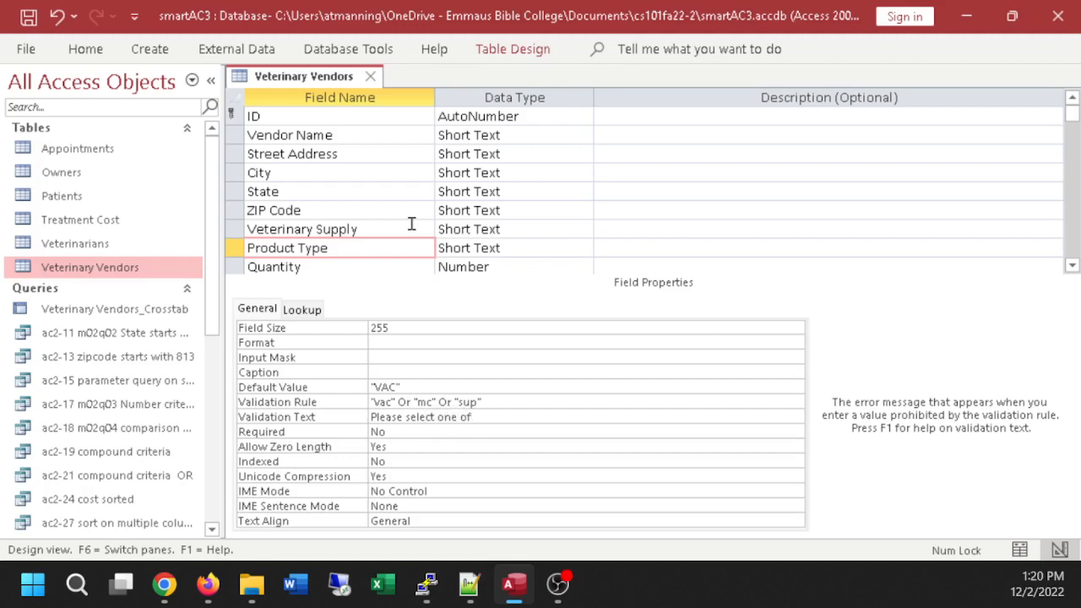
pyautogui.write('VAC or MC or SUP.')
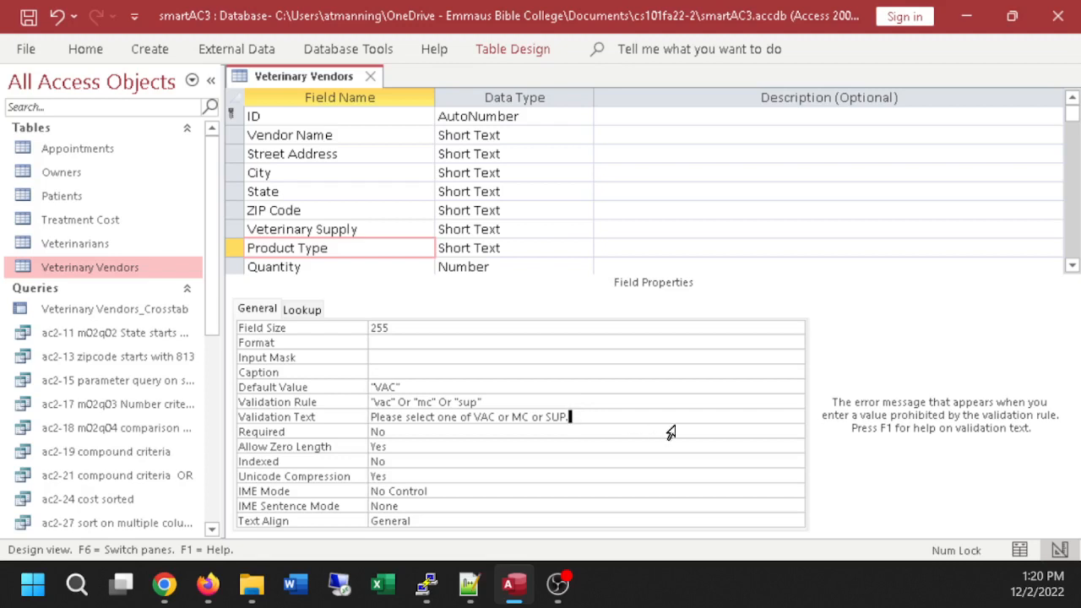
# Switch the table to Datasheet View, saving the design and testing the existing data against the new rules.
pyautogui.click(86, 51)
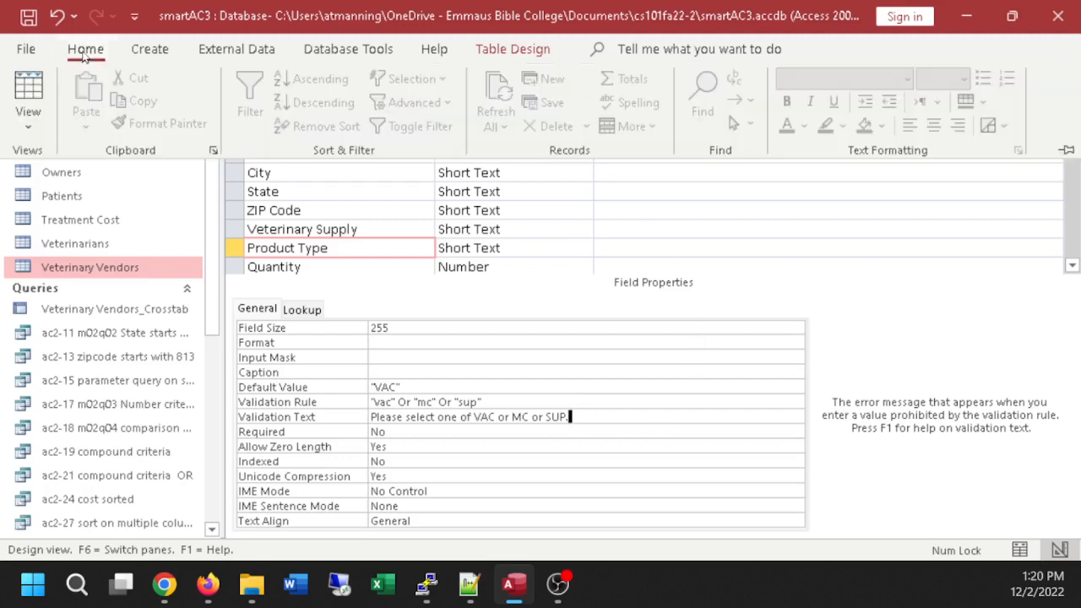
pyautogui.click(28, 90)
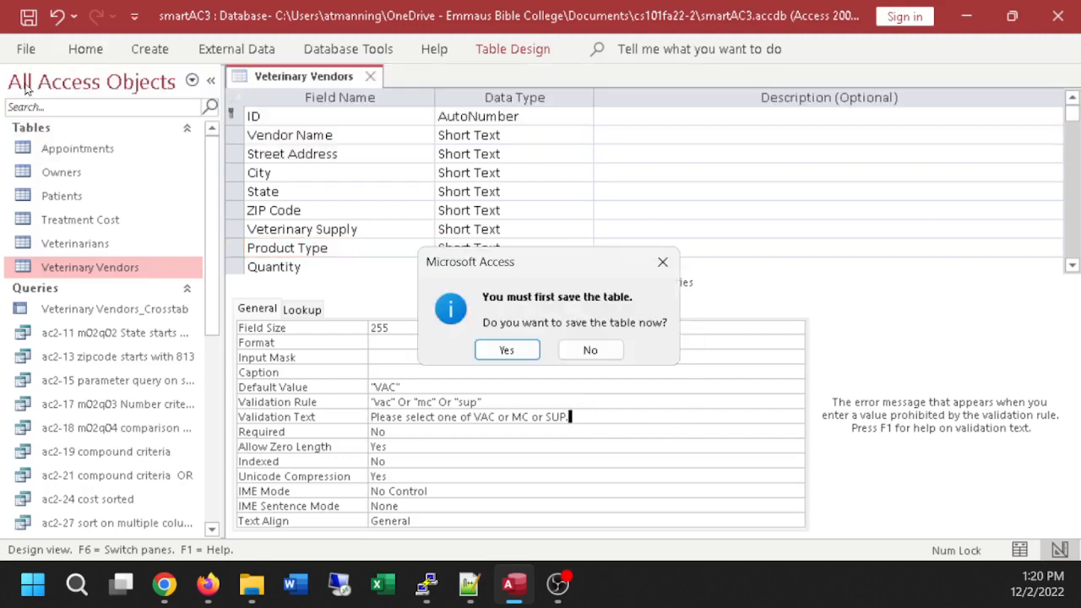
pyautogui.click(498, 349)
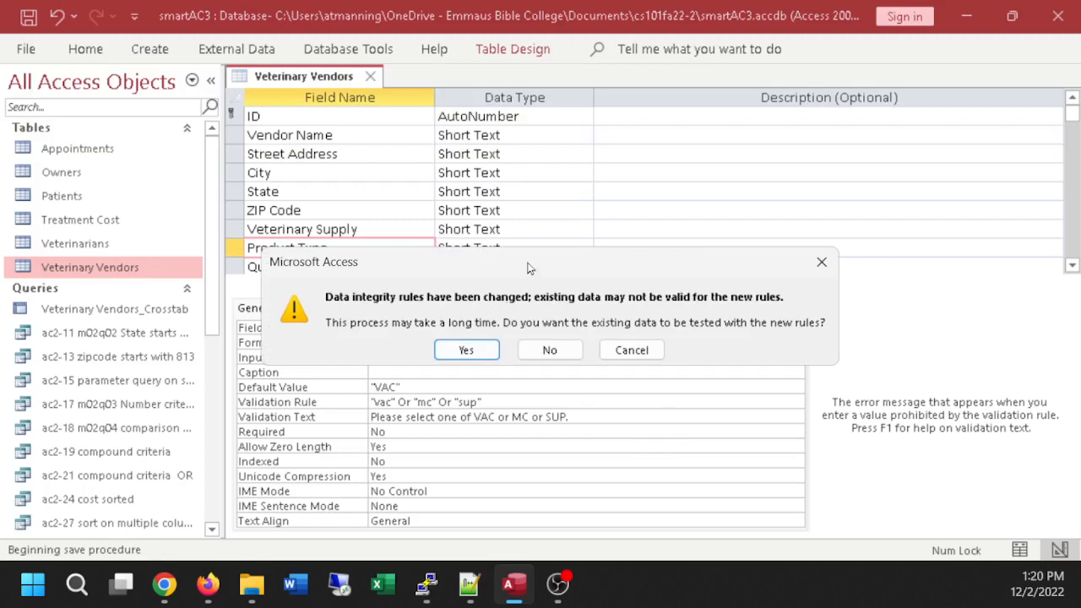
pyautogui.click(474, 350)
# Try entering abc as the Feline Leukemia Vaccine product type, decline editing the list items, discard the entry and check the allowed choices.
pyautogui.moveTo(714, 532); pyautogui.dragTo(824, 532)
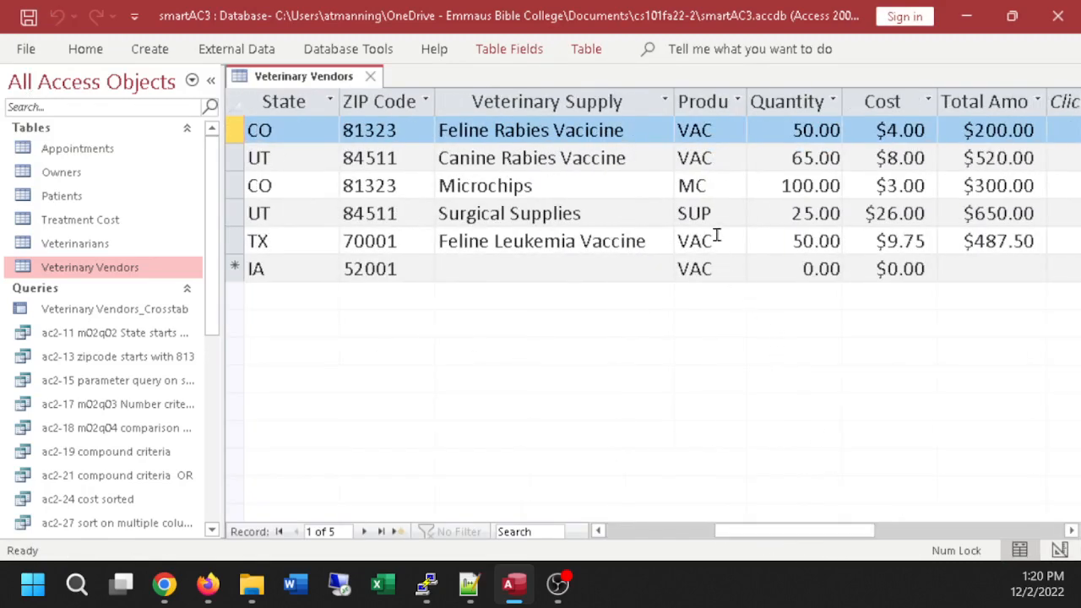
pyautogui.moveTo(717, 240); pyautogui.dragTo(673, 240)
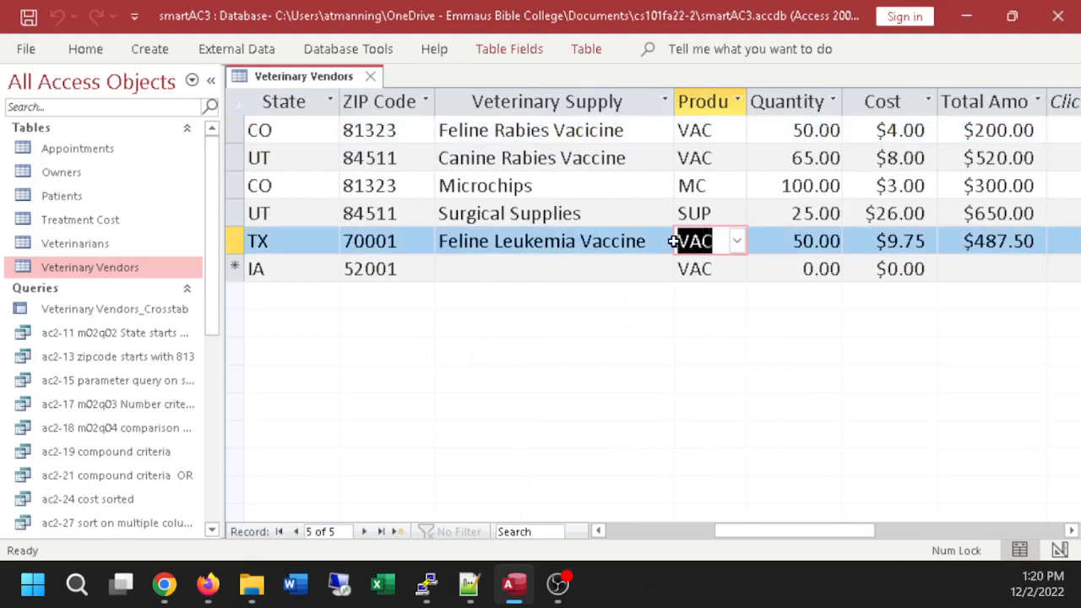
pyautogui.write('abc')
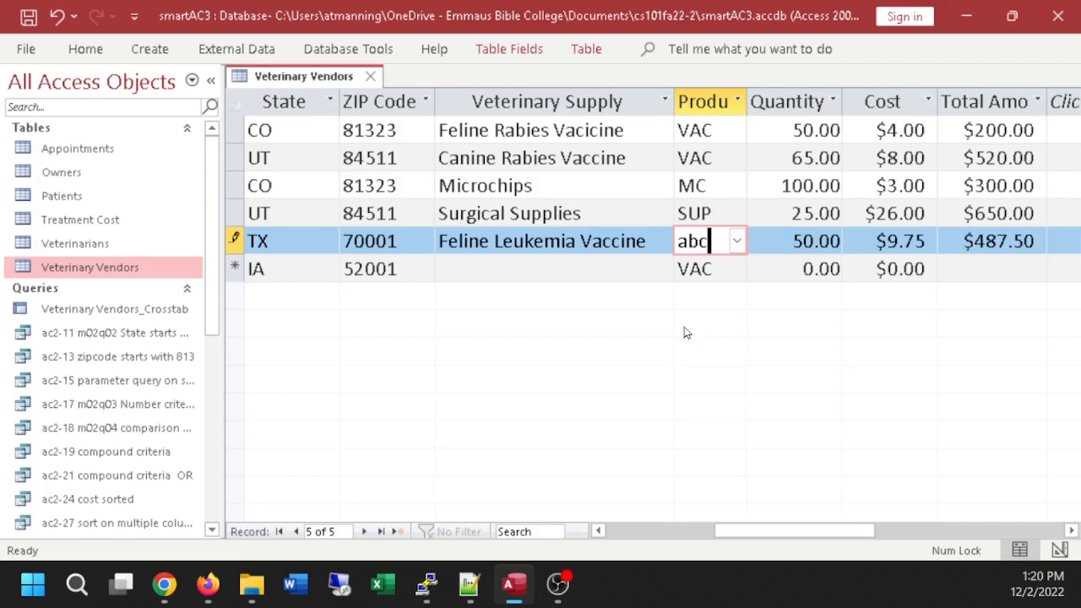
pyautogui.click(644, 273)
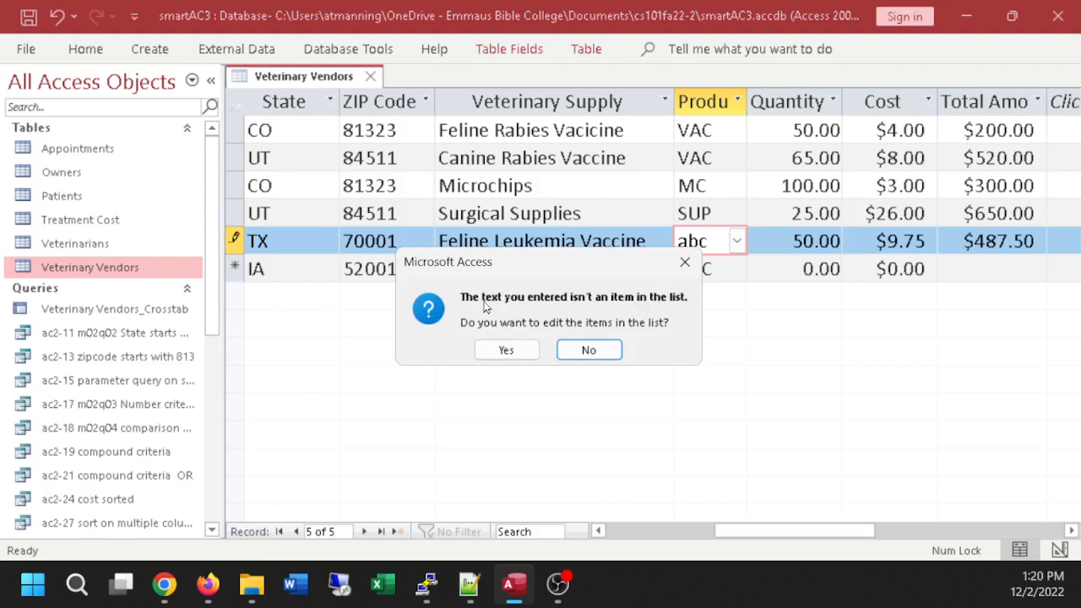
pyautogui.click(589, 349)
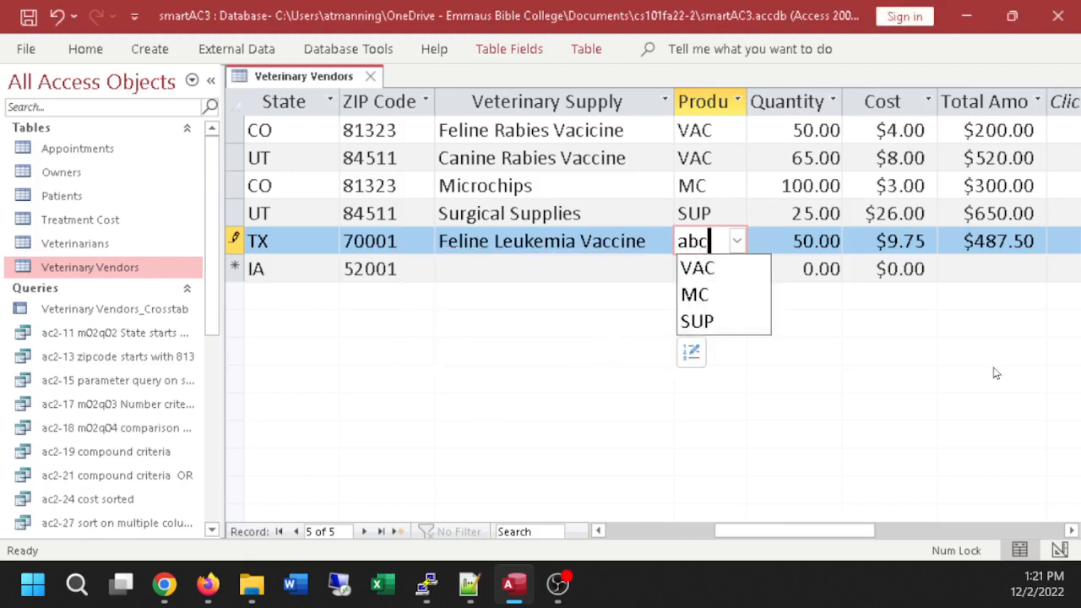
pyautogui.press('Escape')
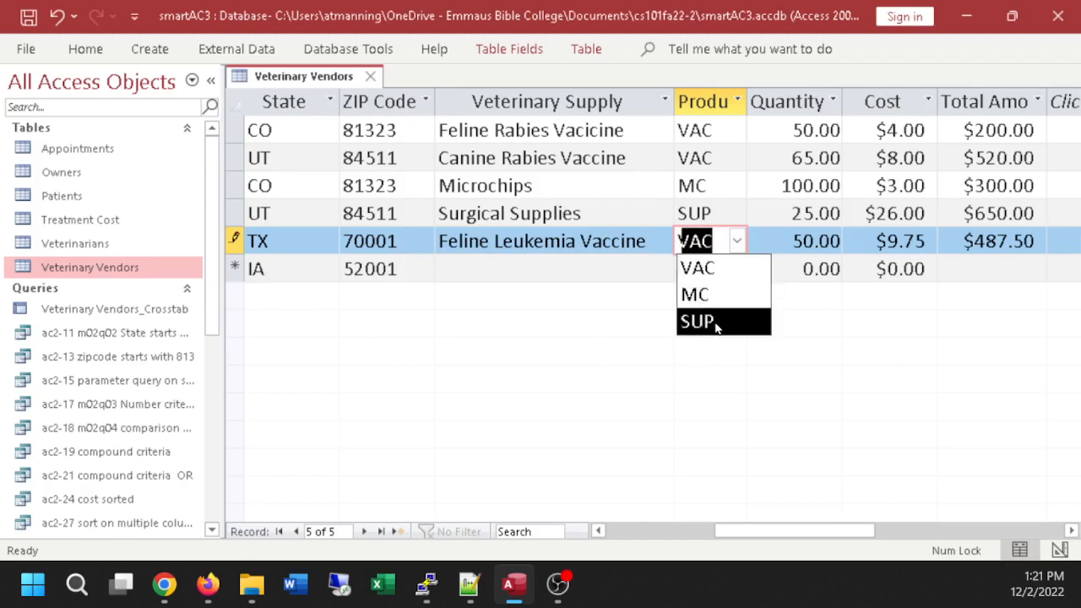
pyautogui.click(762, 380)
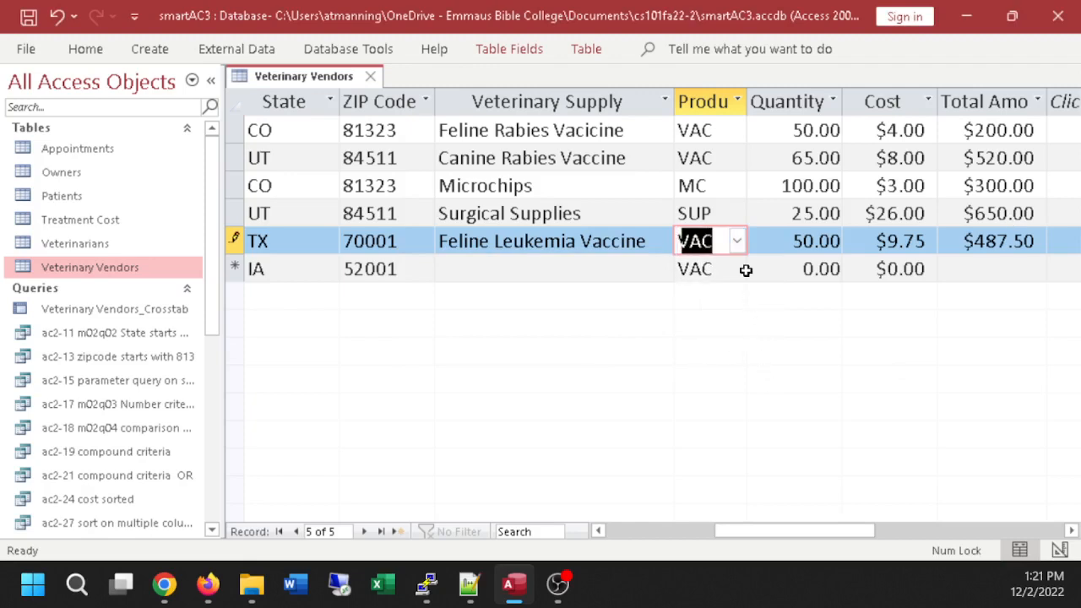
pyautogui.click(738, 243)
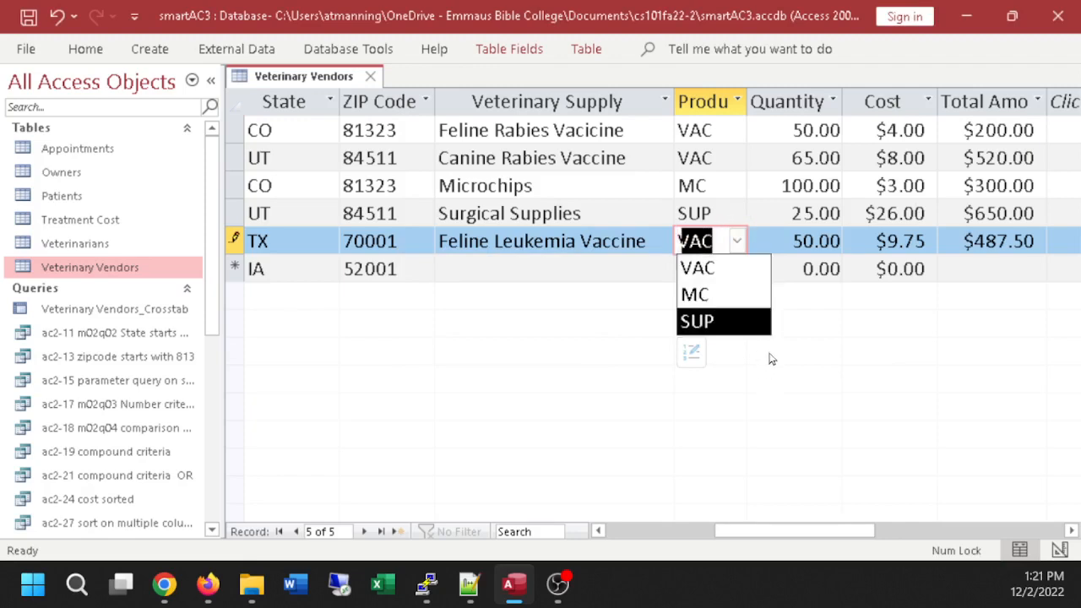
pyautogui.click(811, 325)
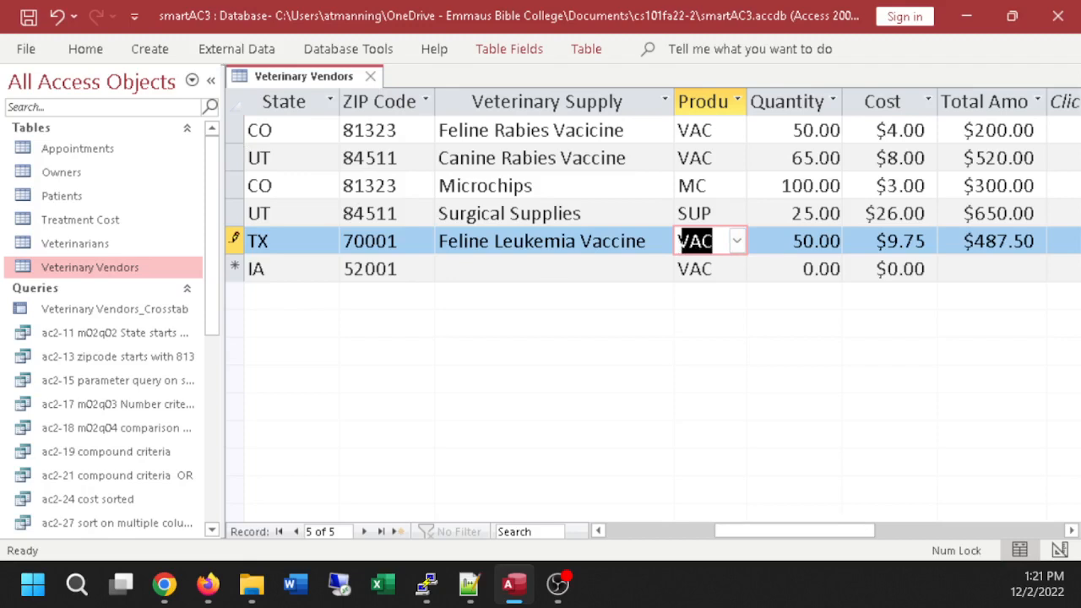
pyautogui.click(164, 584)
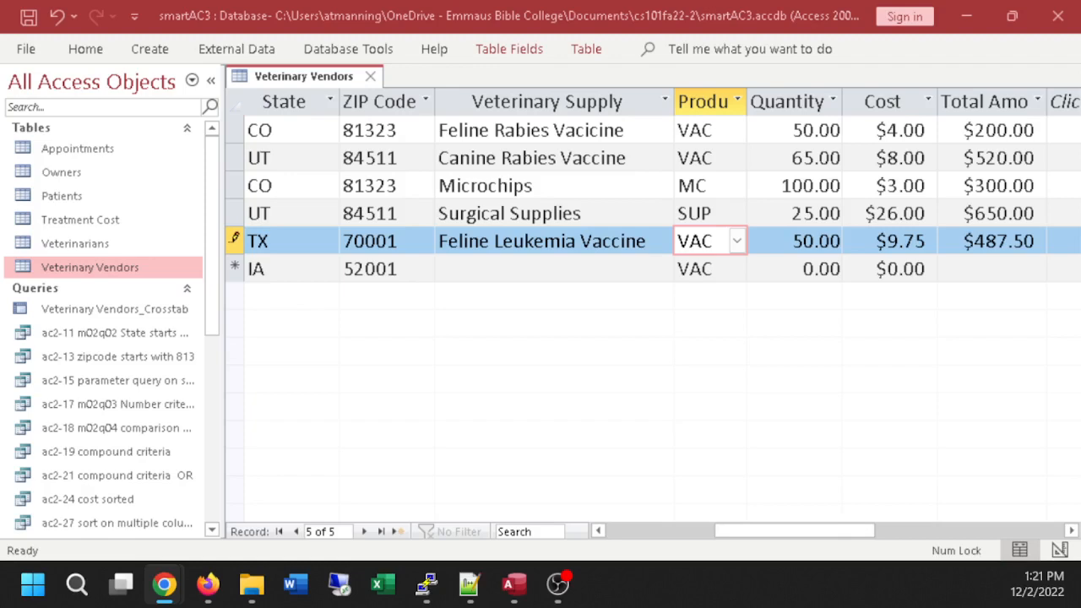
# Widen the Street Address column, append "Boulevard" to the Gaines Vet Supplies street address and leave the record.
pyautogui.moveTo(750, 529); pyautogui.dragTo(595, 523)
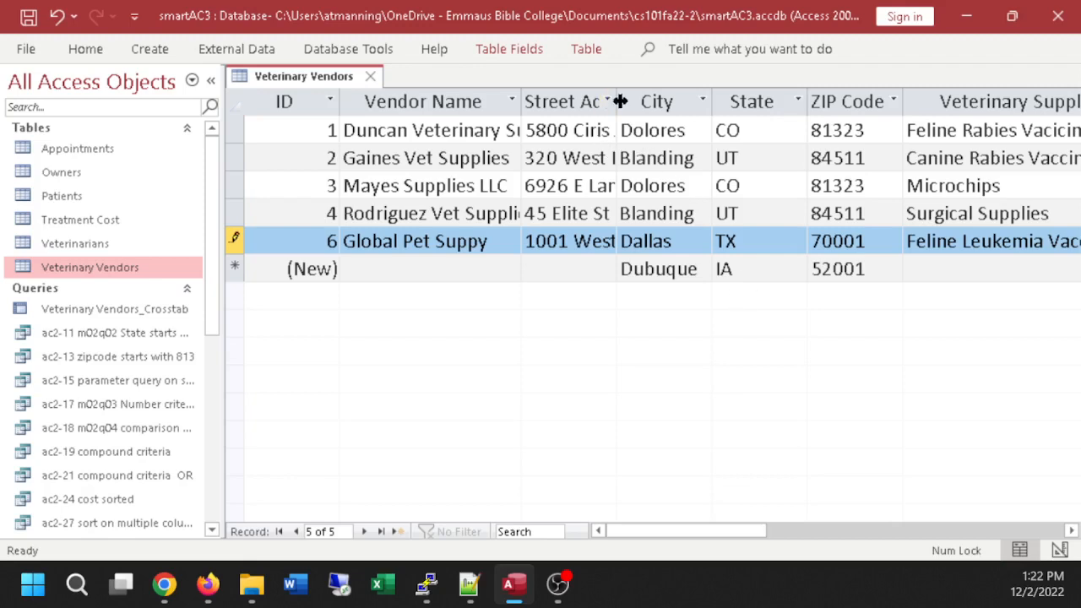
pyautogui.moveTo(713, 102); pyautogui.dragTo(756, 102)
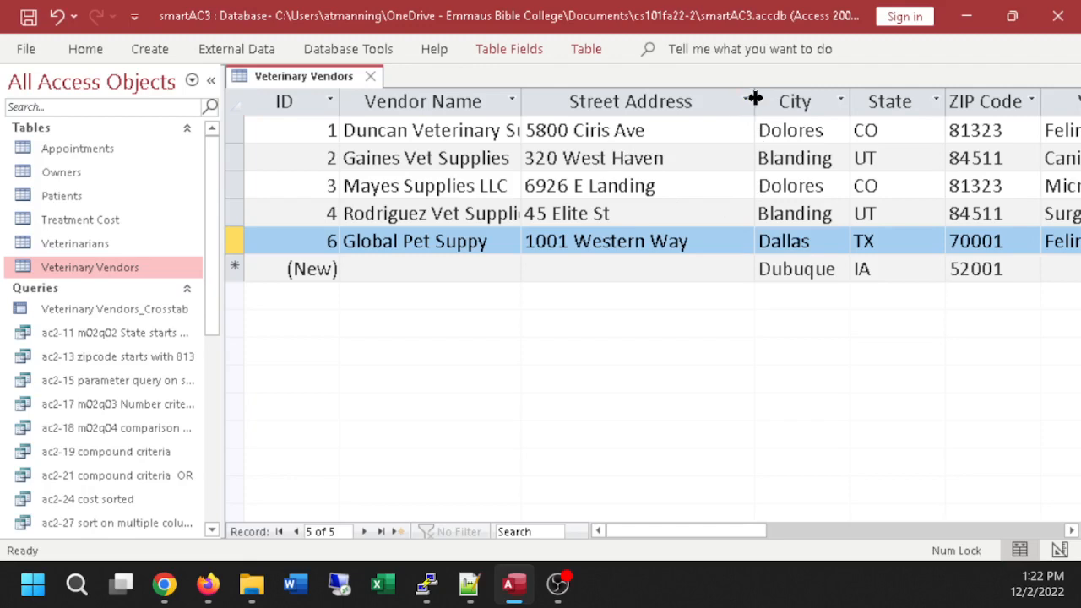
pyautogui.moveTo(754, 101); pyautogui.dragTo(801, 101)
pyautogui.click(696, 158)
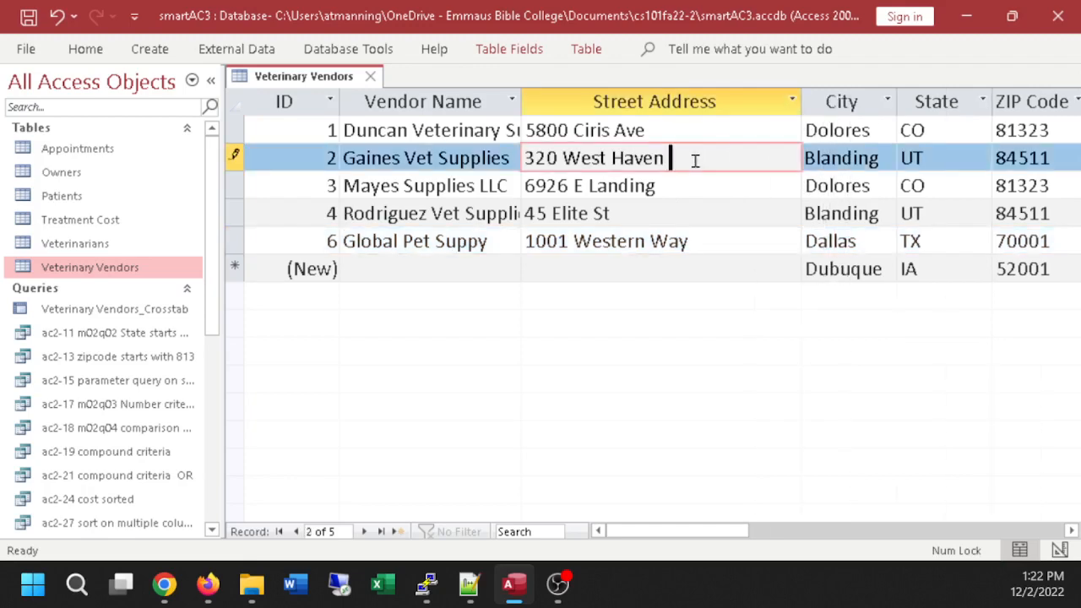
pyautogui.write('Boulevard')
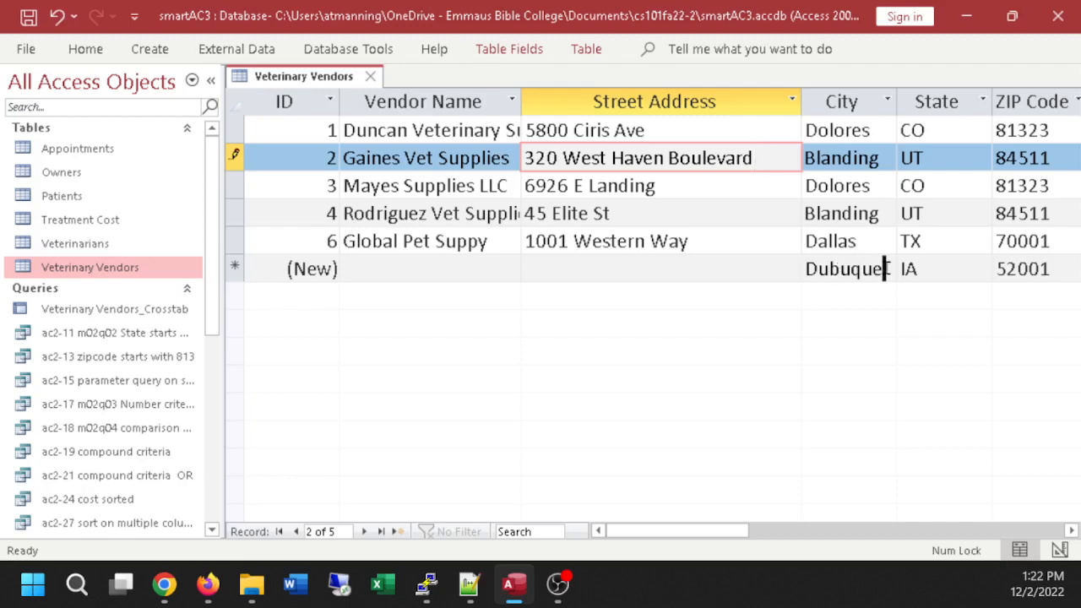
pyautogui.moveTo(885, 268); pyautogui.dragTo(791, 272)
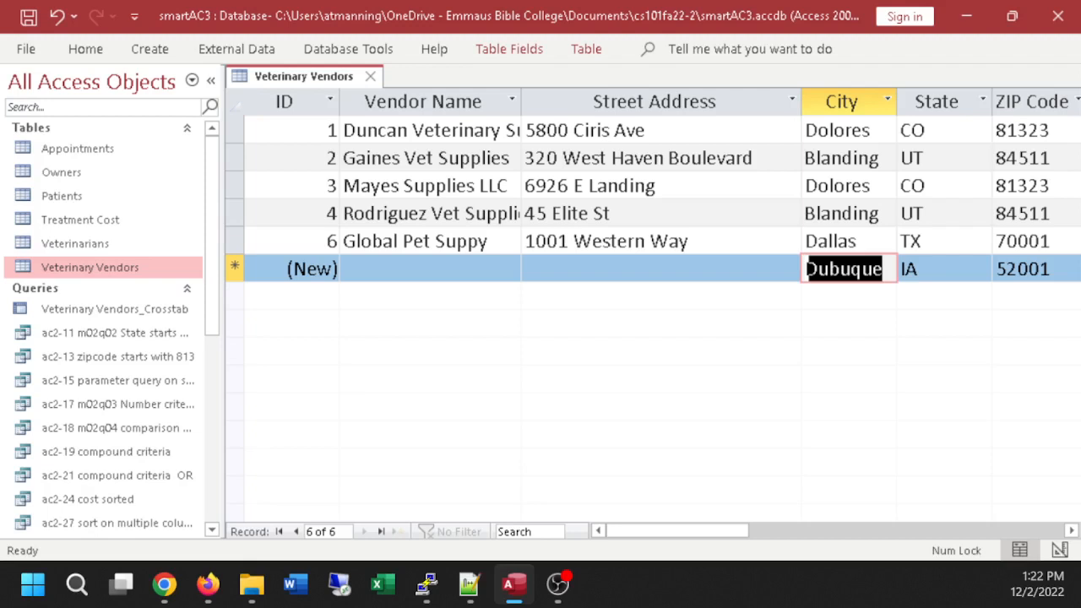
pyautogui.hotkey('alt', 'Tab')
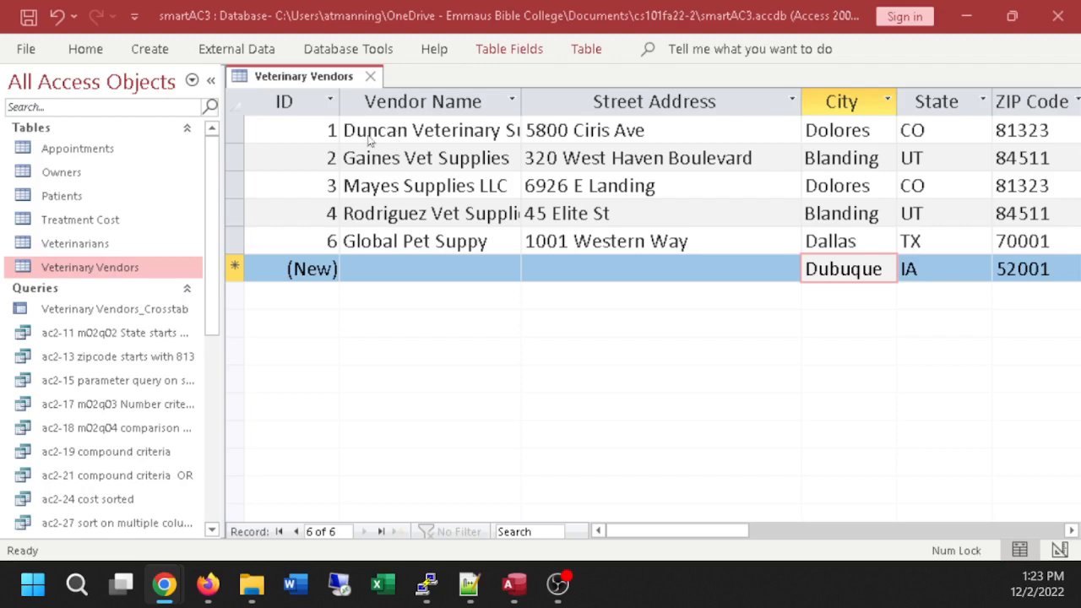
pyautogui.click(326, 80)
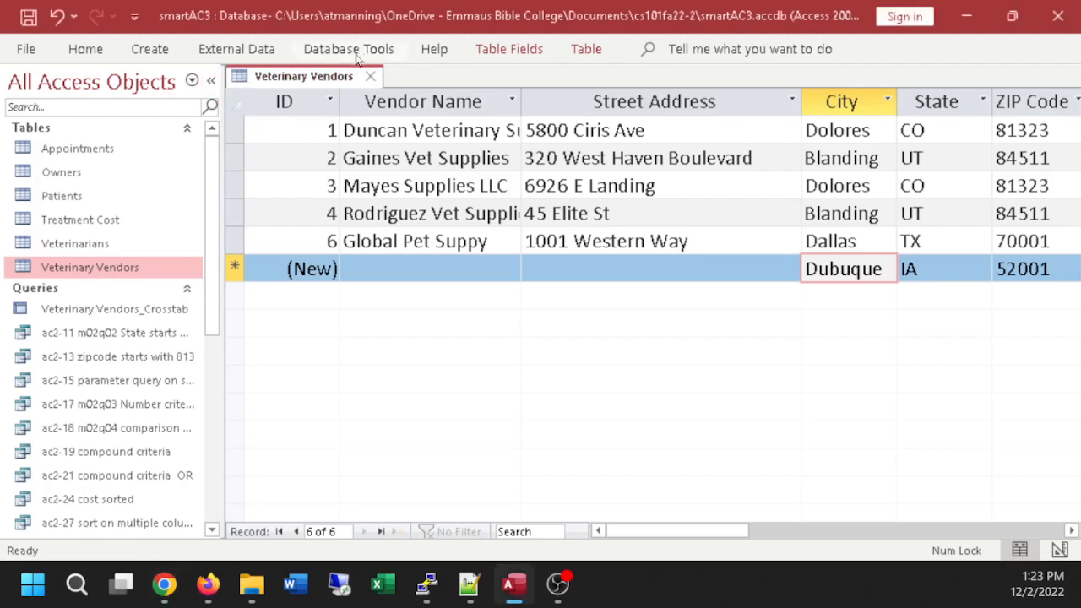
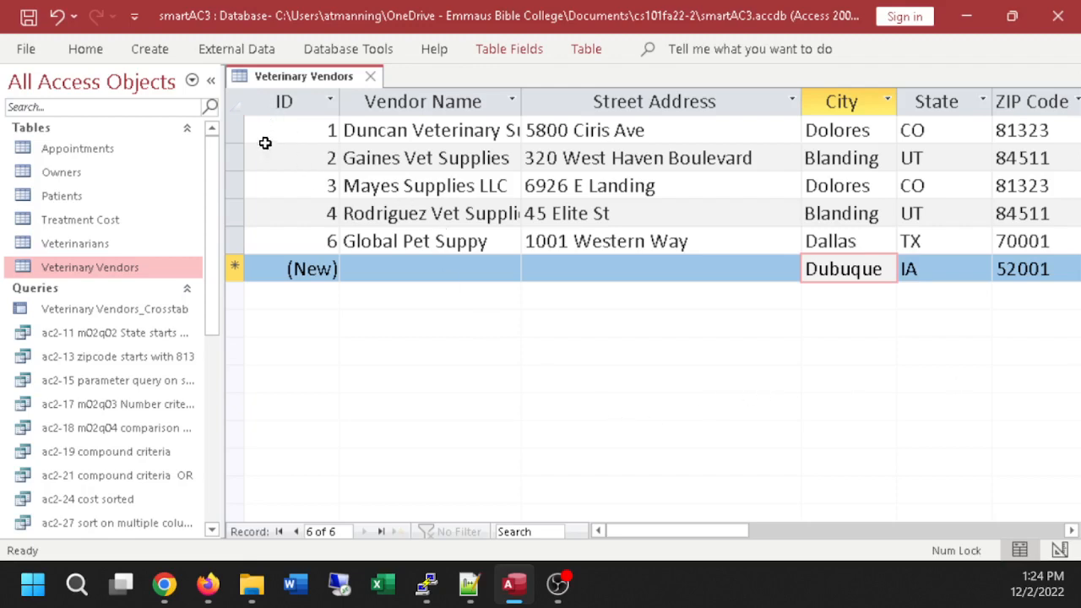
# Select the whole Veterinary Vendors datasheet and change its font color to the standard dark blue.
pyautogui.click(329, 130)
pyautogui.hotkey('ctrl', 'a')
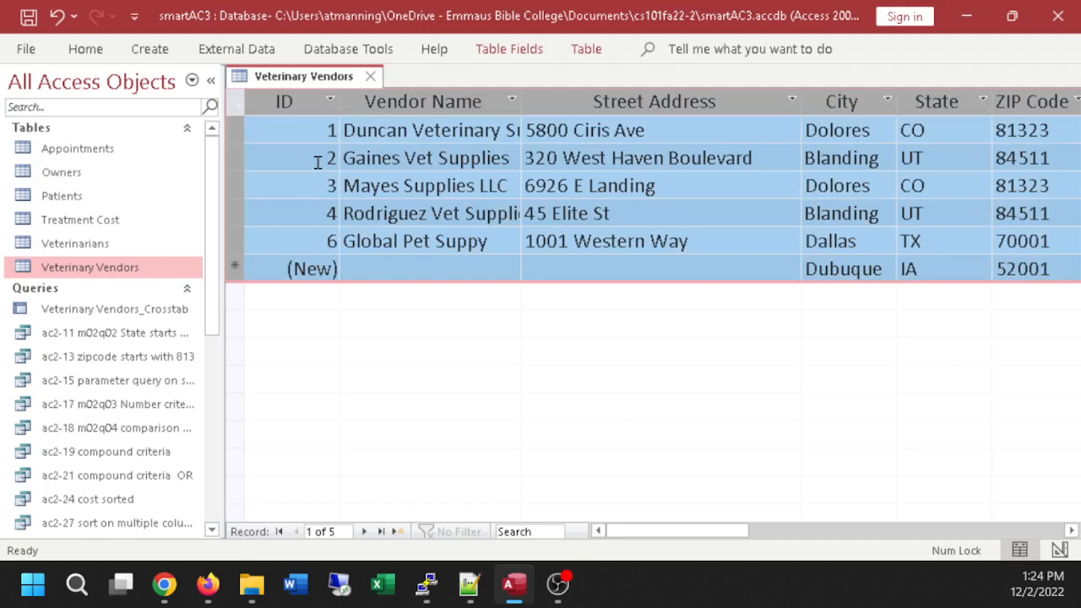
pyautogui.doubleClick(91, 50)
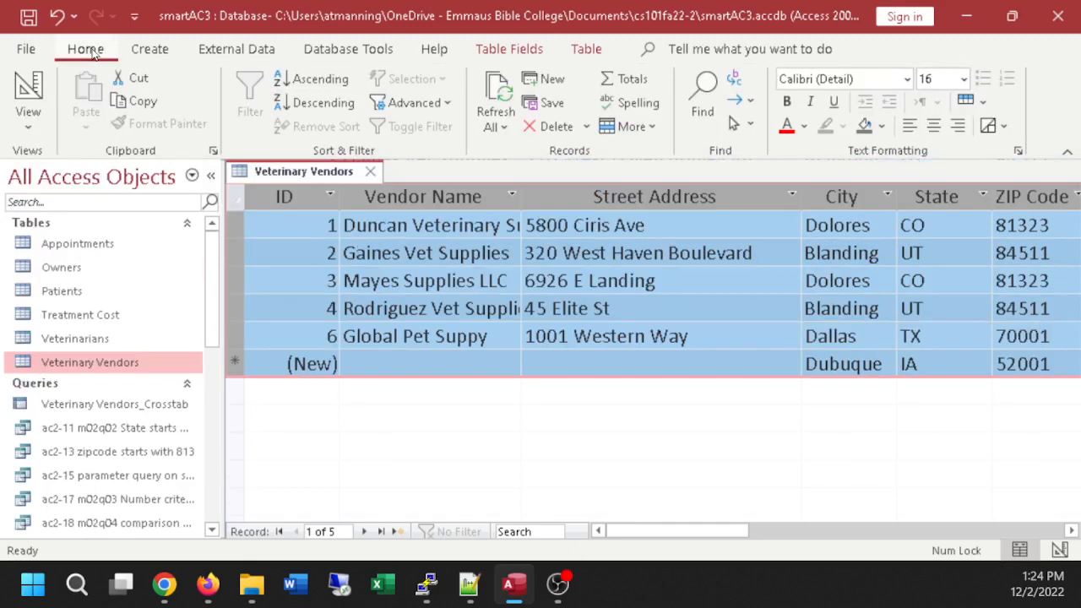
pyautogui.click(806, 128)
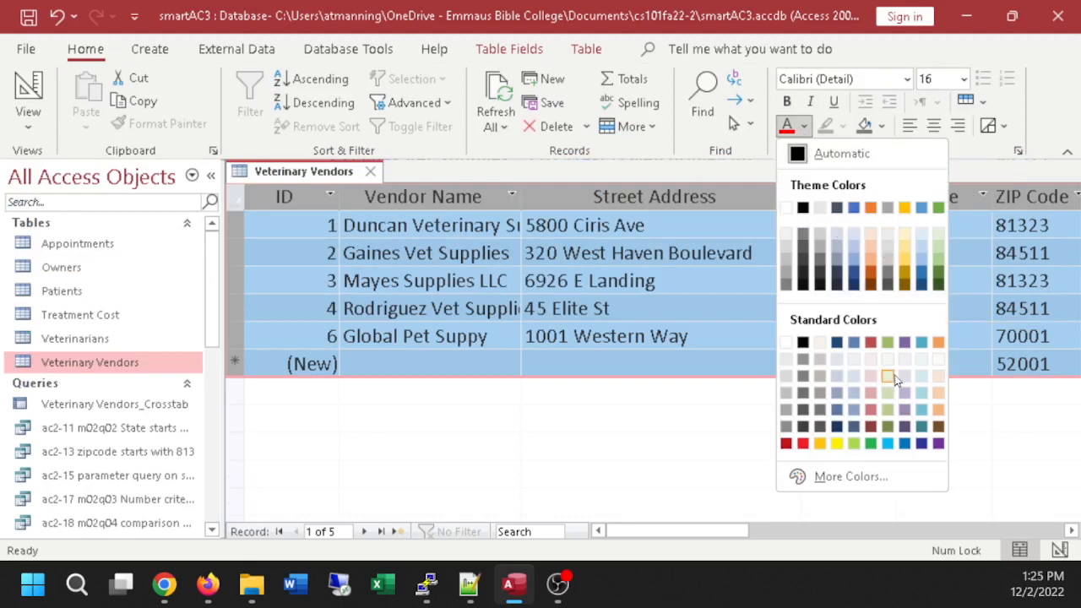
pyautogui.click(921, 445)
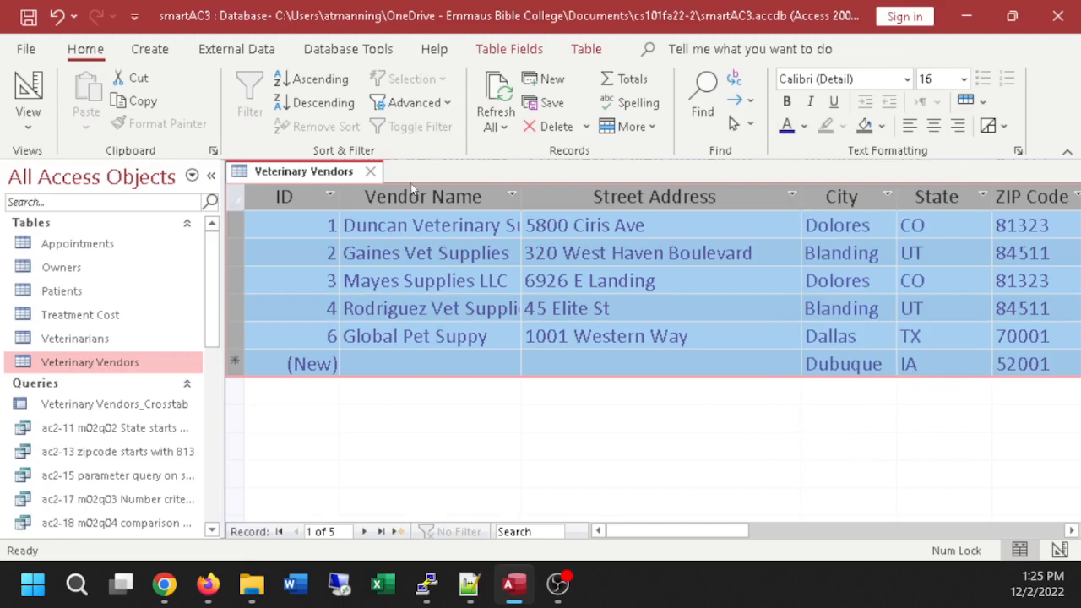
# Close the Veterinary Vendors table with its layout changes saved and reopen it in Datasheet View.
pyautogui.click(370, 170)
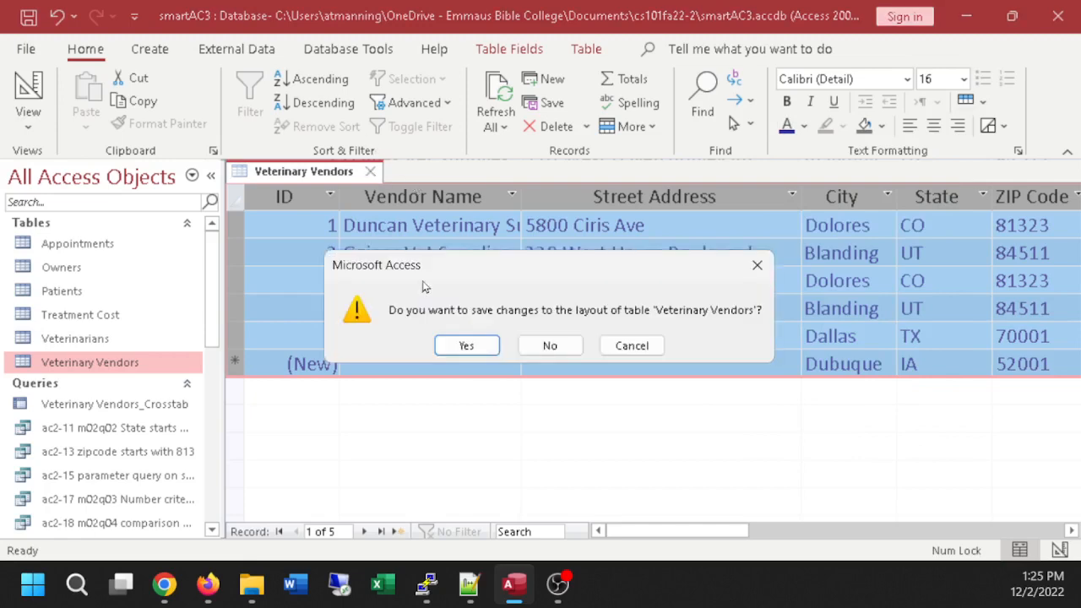
pyautogui.click(461, 344)
pyautogui.doubleClick(150, 368)
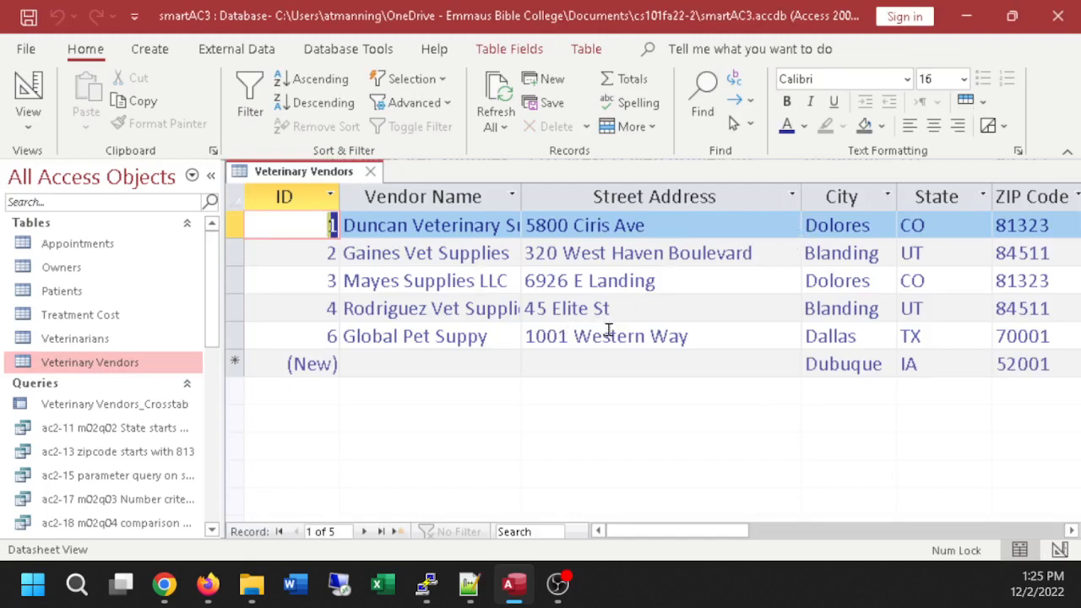
# Narrow the navigation pane slightly, check the font color in the Veterinary Vendors datasheet and close the table.
pyautogui.hotkey('ctrl', 'a')
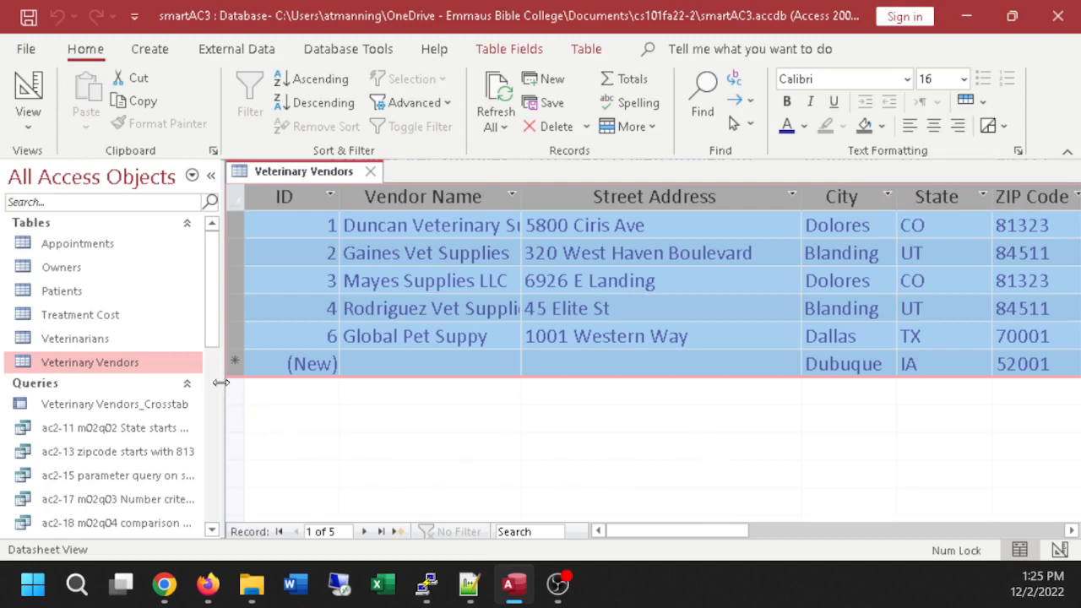
pyautogui.moveTo(220, 382); pyautogui.dragTo(207, 383)
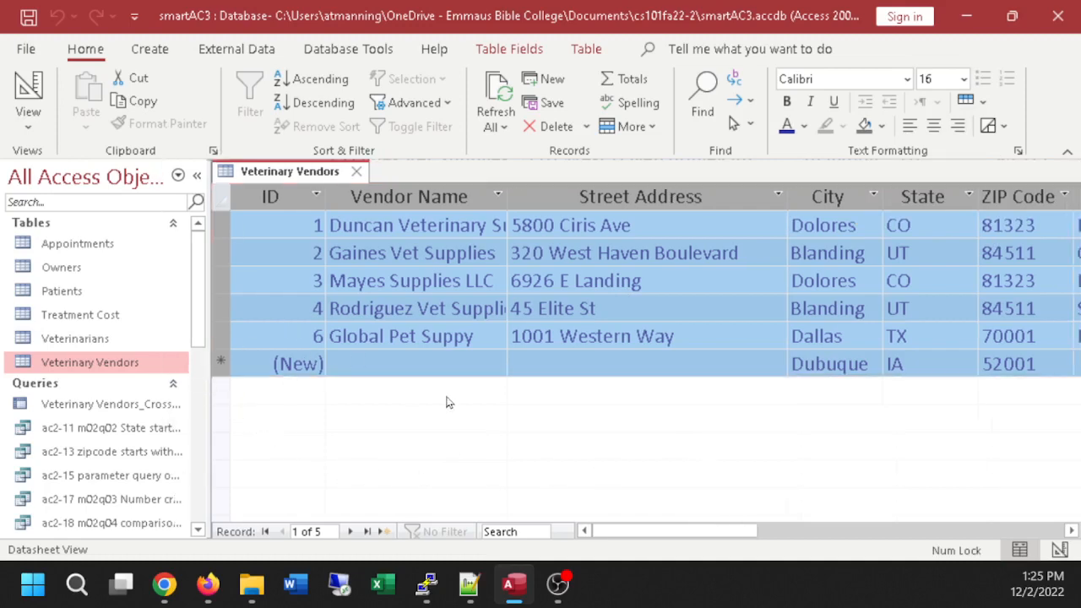
pyautogui.click(500, 343)
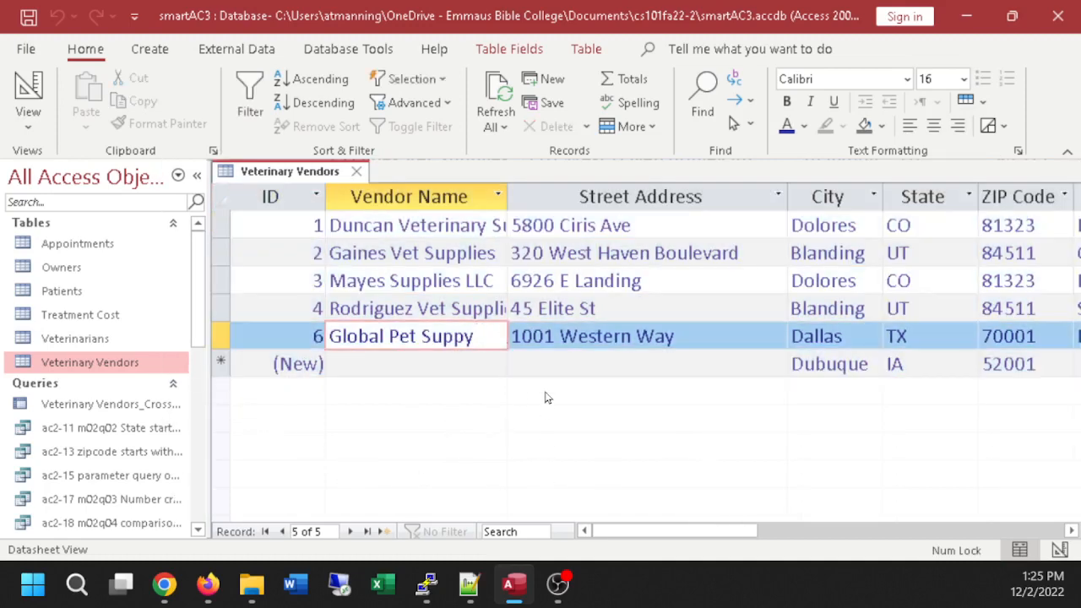
pyautogui.click(619, 254)
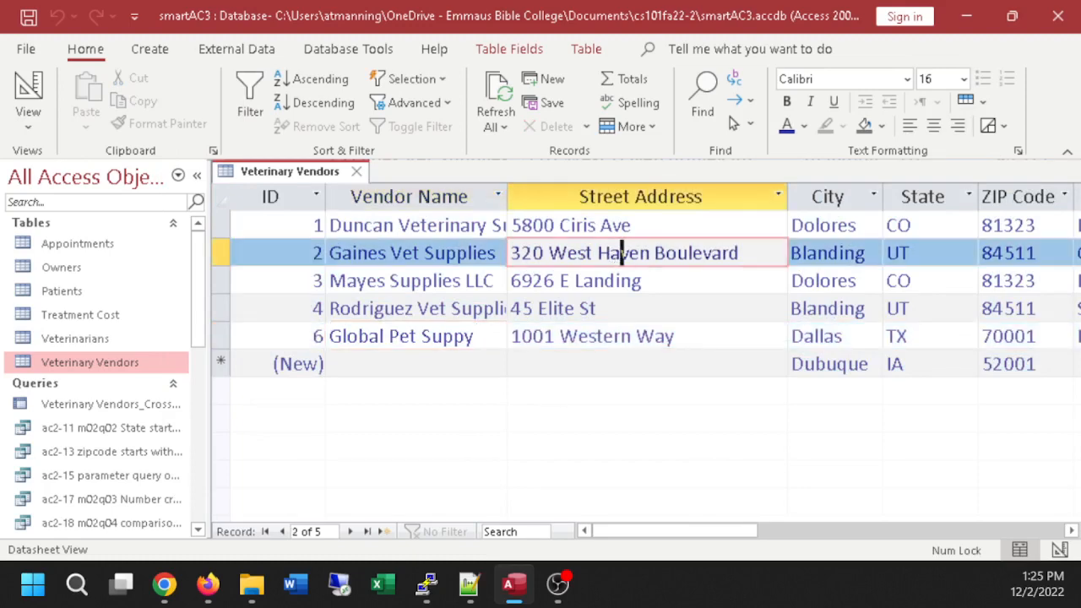
pyautogui.click(164, 584)
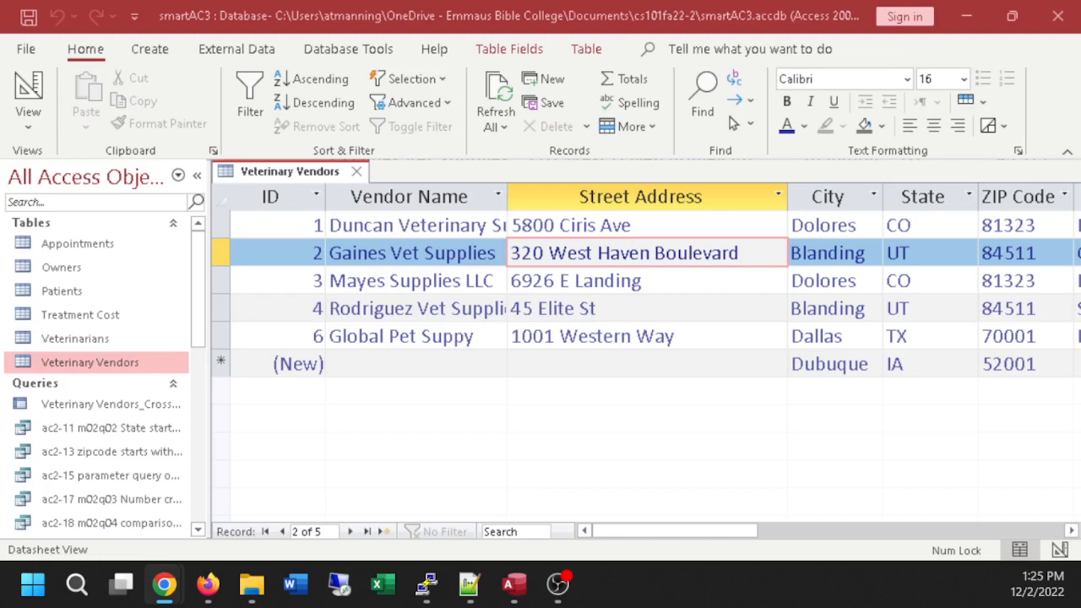
pyautogui.click(356, 171)
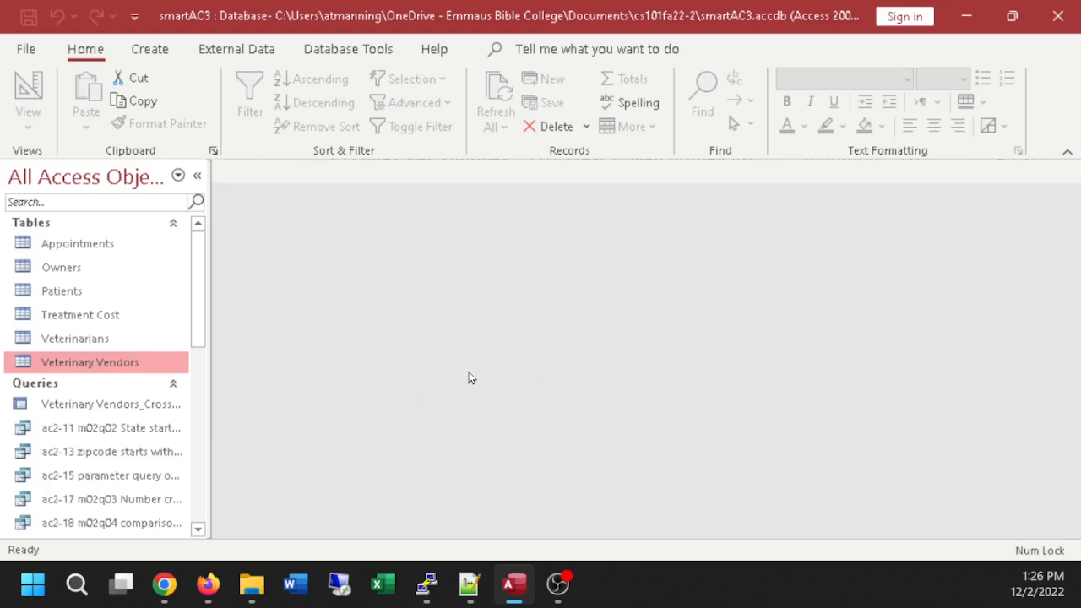
# Start a new query in Design View with the Appointments table and enlarge the design grid area.
pyautogui.click(150, 49)
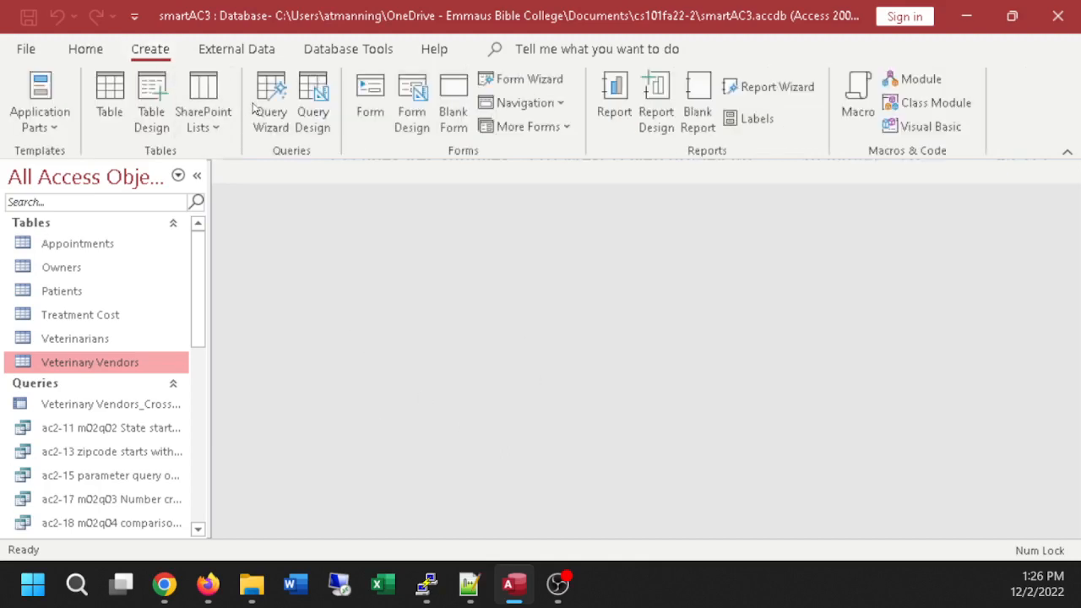
pyautogui.click(310, 102)
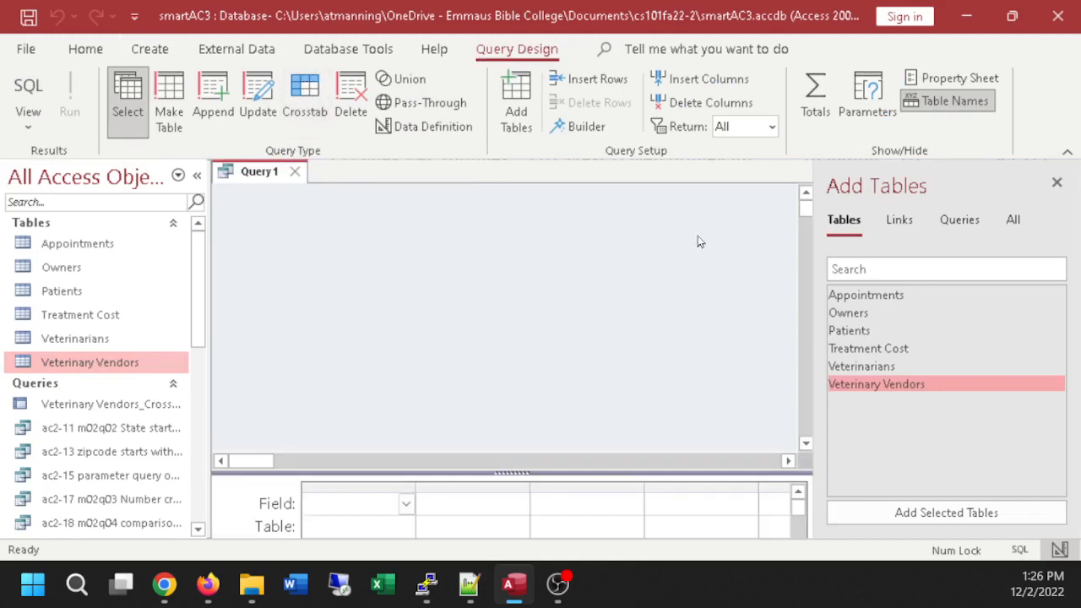
pyautogui.click(851, 299)
pyautogui.doubleClick(851, 300)
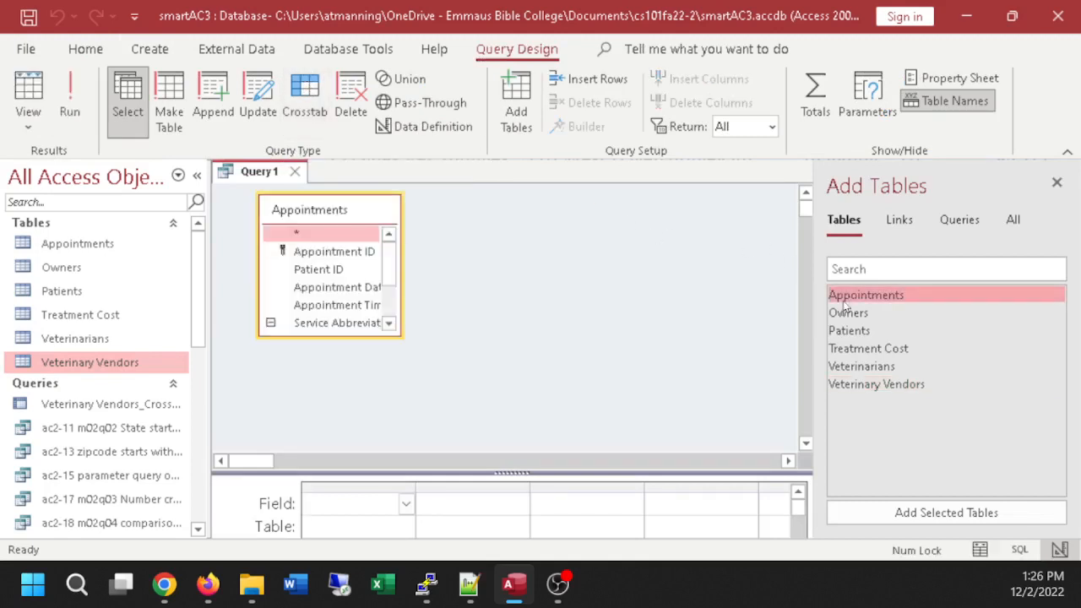
pyautogui.moveTo(503, 471); pyautogui.dragTo(510, 381)
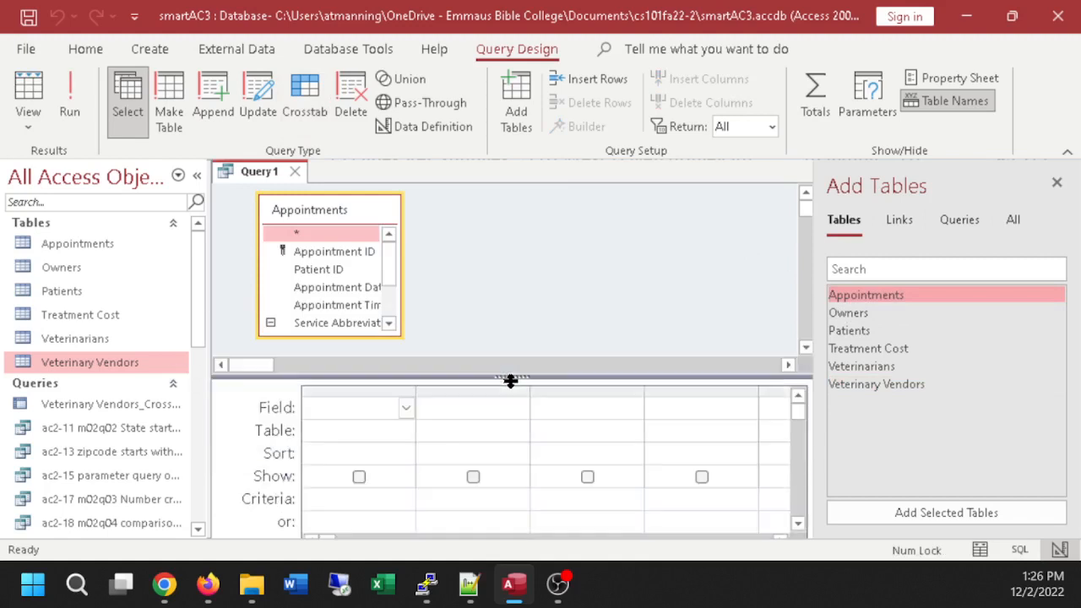
# Add the Appointment ID, Patient ID, Appointment Date, Treatment Number and Service Abbreviation fields to the query, enlarging the Appointments field list.
pyautogui.doubleClick(331, 252)
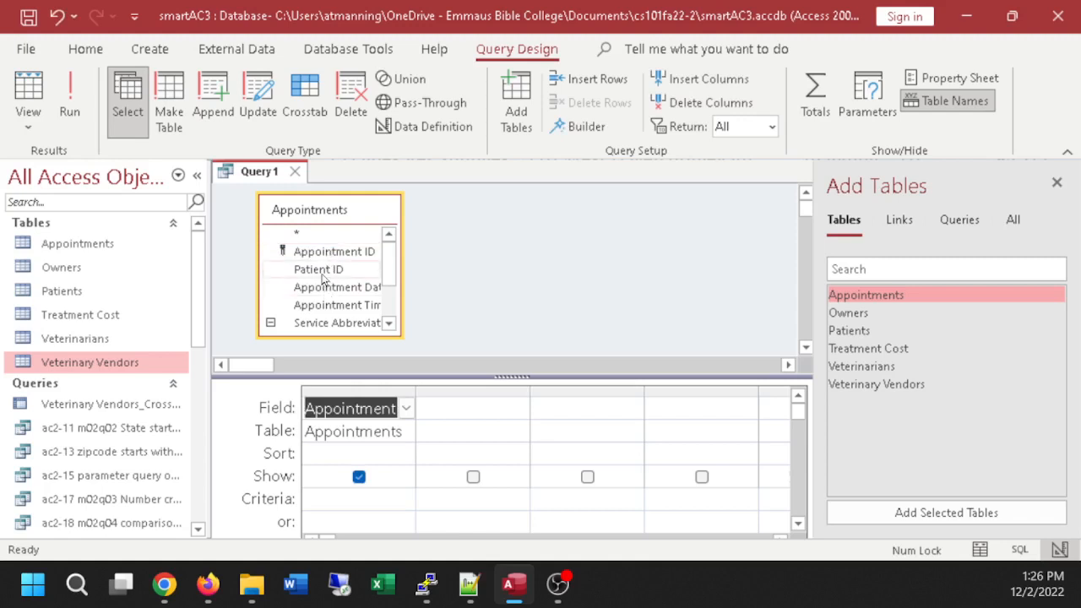
pyautogui.doubleClick(319, 270)
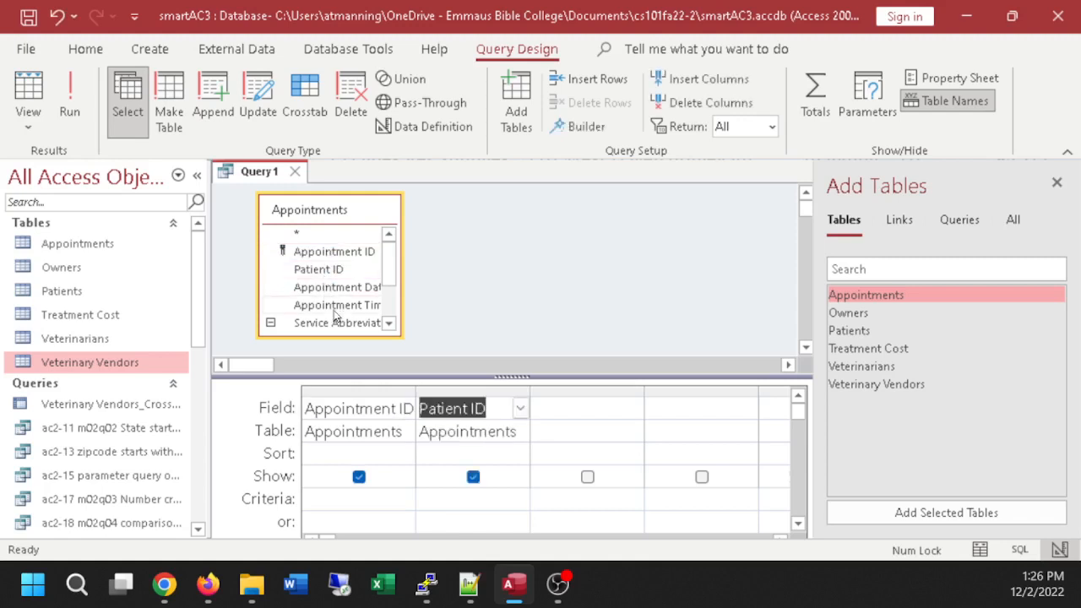
pyautogui.doubleClick(336, 288)
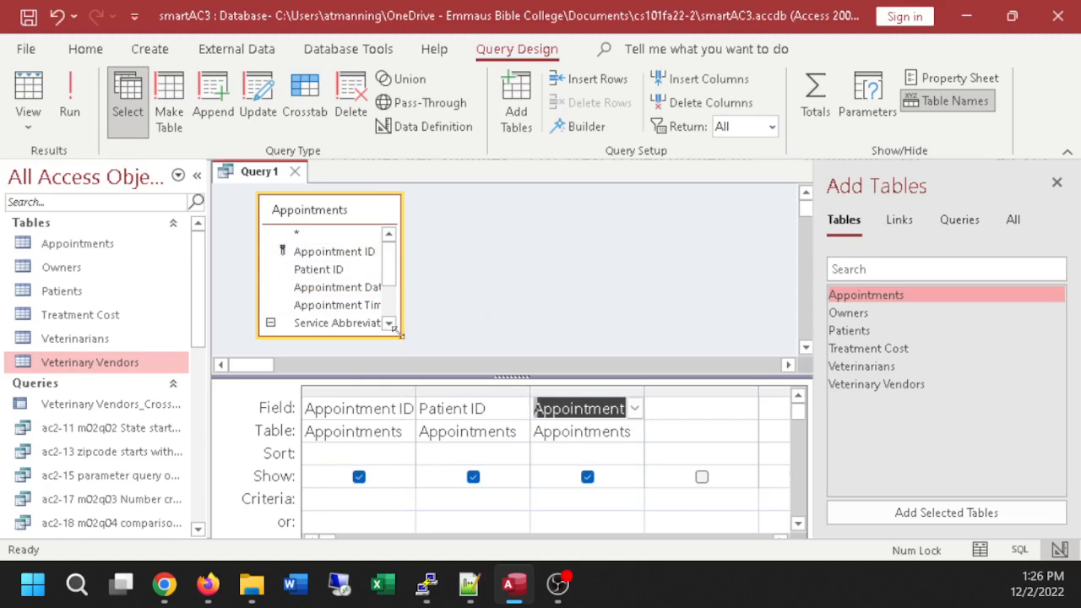
pyautogui.moveTo(402, 336); pyautogui.dragTo(516, 353)
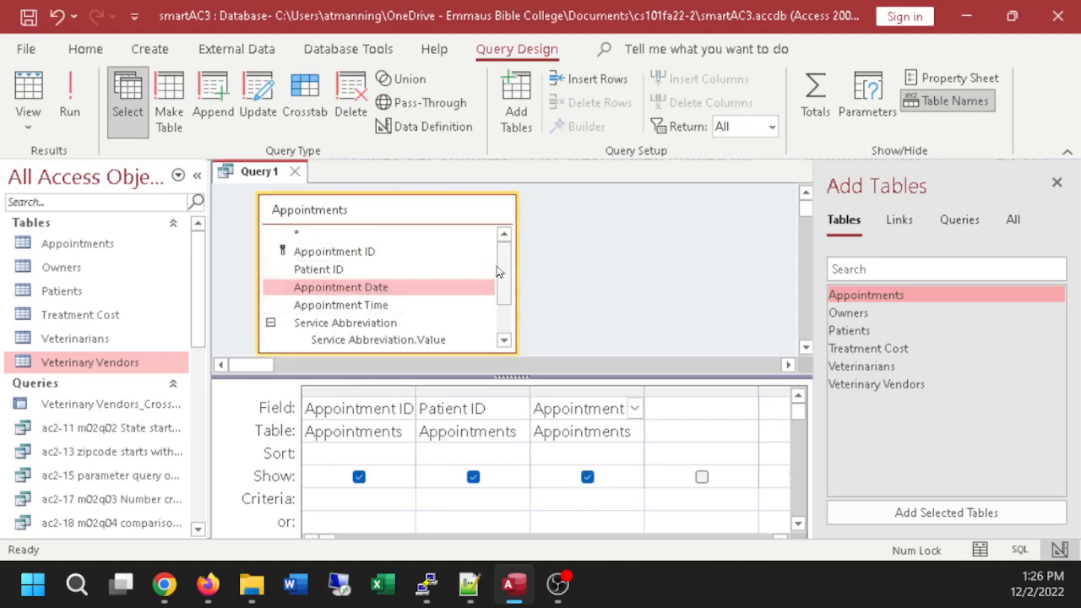
pyautogui.scroll(-3, 482, 296)
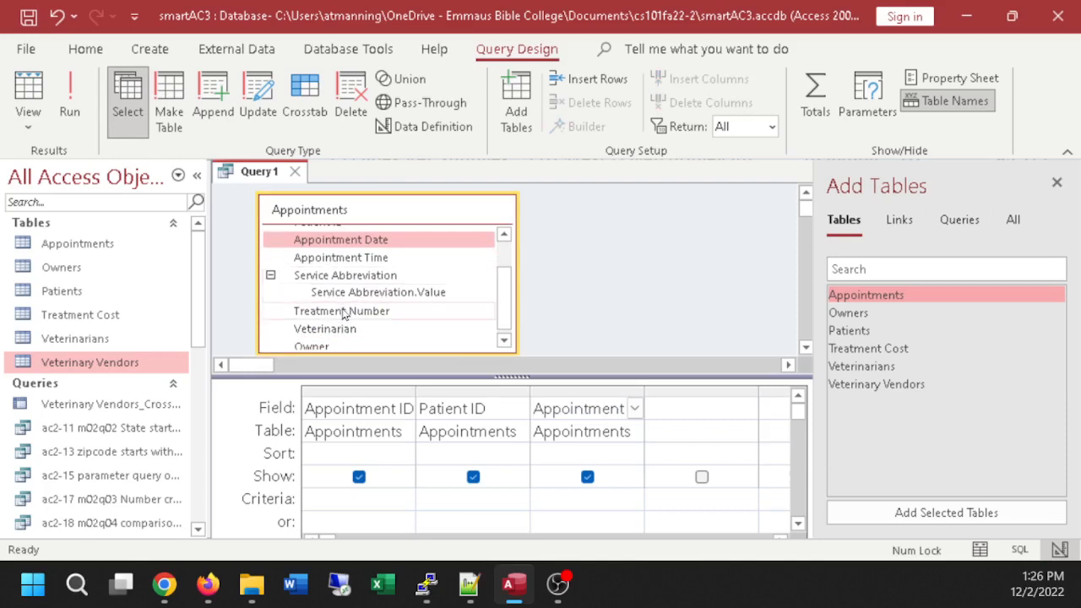
pyautogui.doubleClick(345, 311)
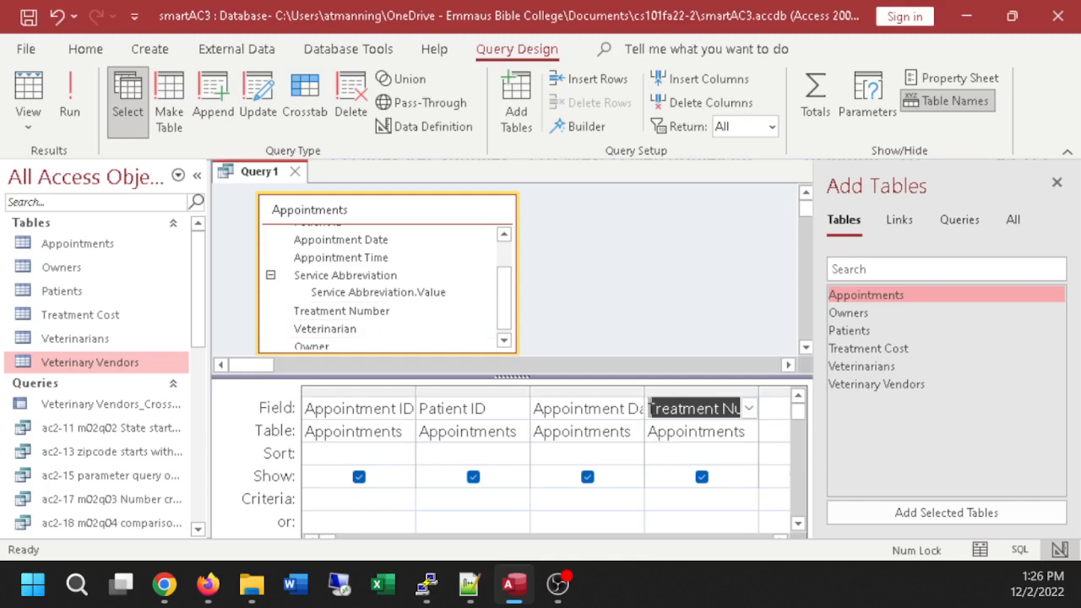
pyautogui.hotkey('alt', 'Tab')
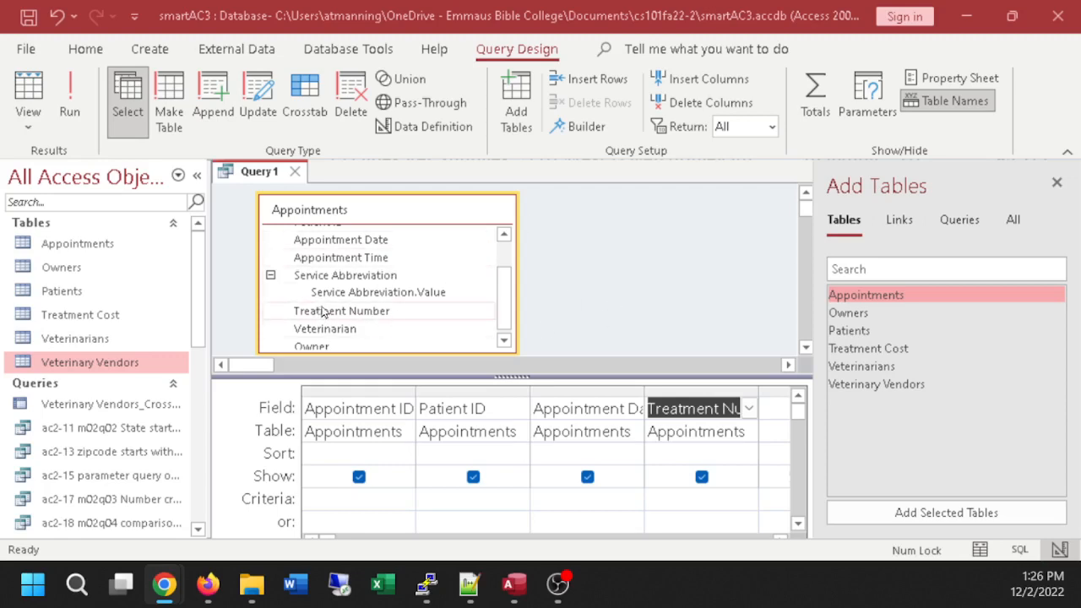
pyautogui.doubleClick(335, 283)
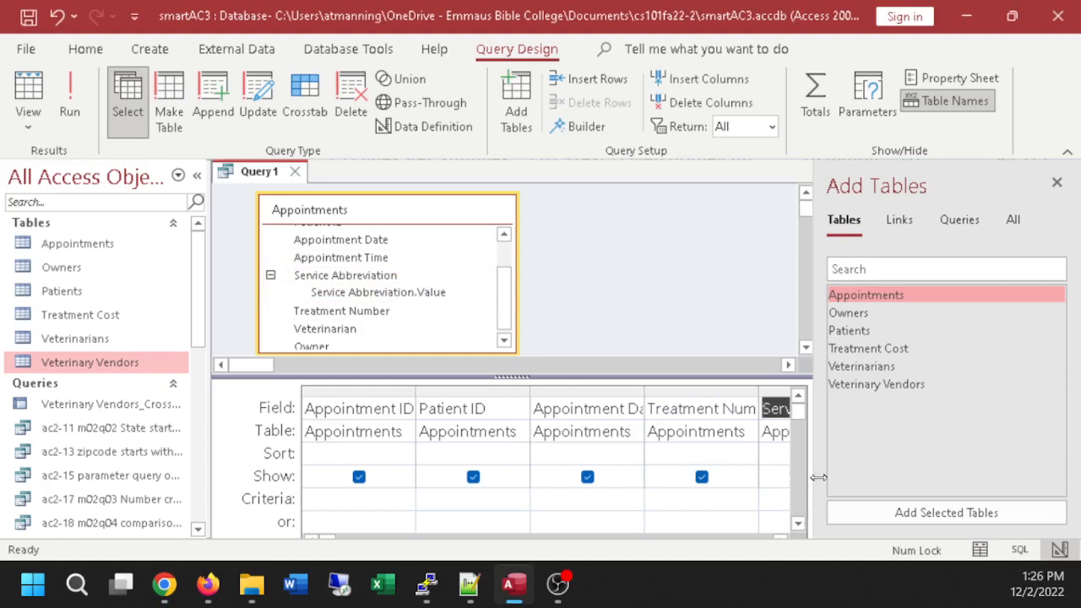
# Dismiss the table picker, run the query to examine its multivalued Service Abbreviation field and return to Design View.
pyautogui.click(1058, 181)
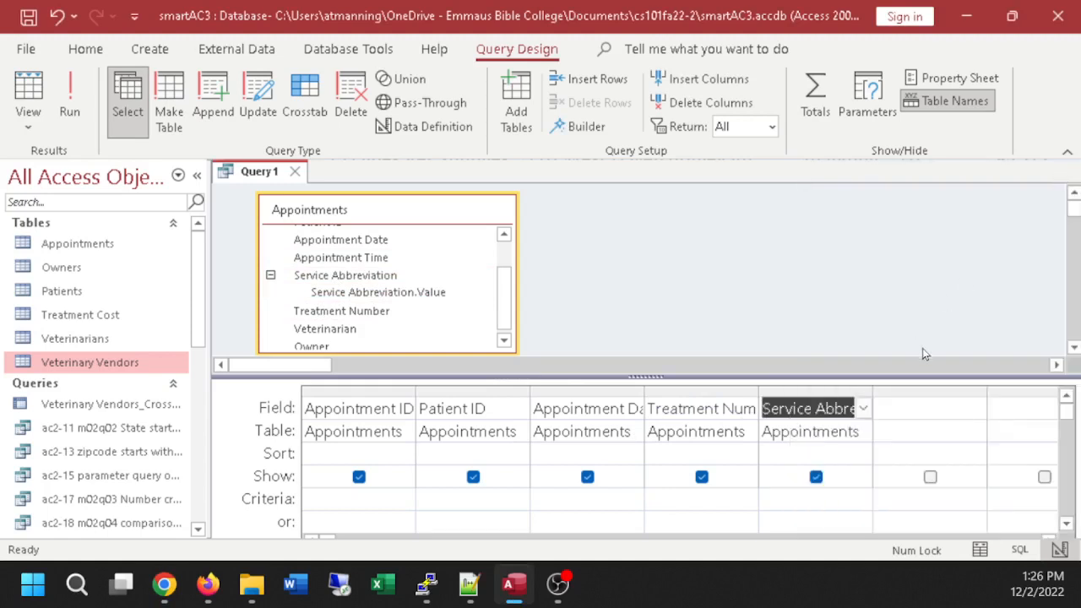
pyautogui.moveTo(868, 388); pyautogui.dragTo(889, 384)
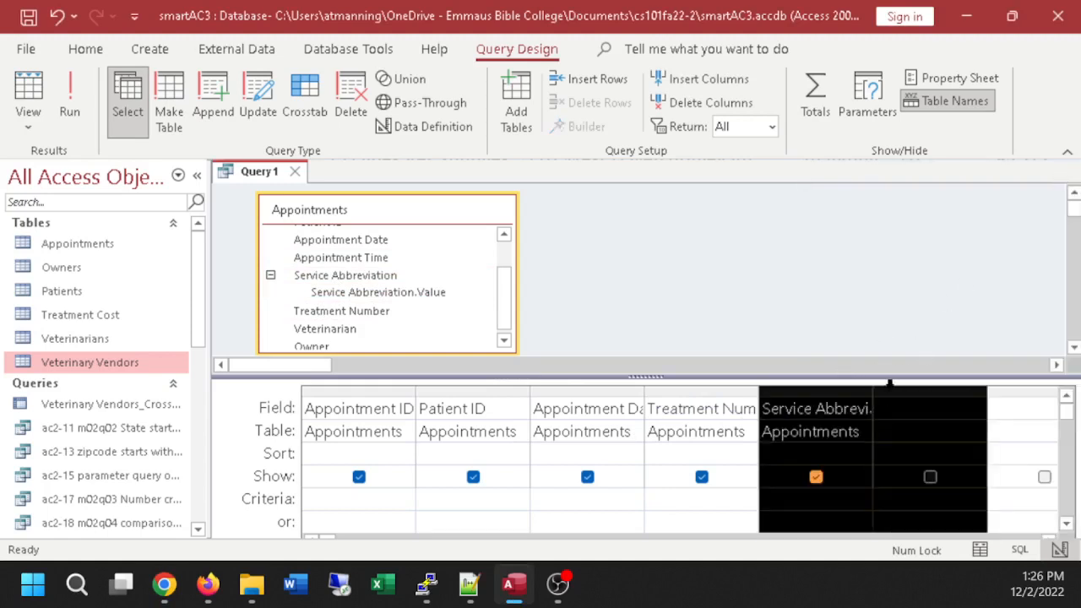
pyautogui.click(853, 330)
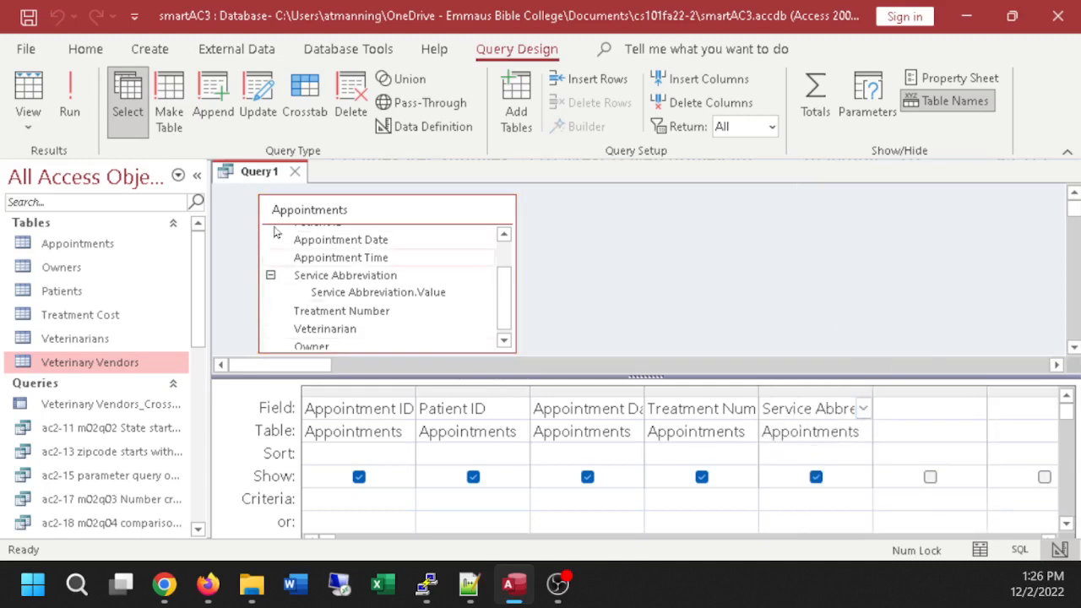
pyautogui.click(70, 101)
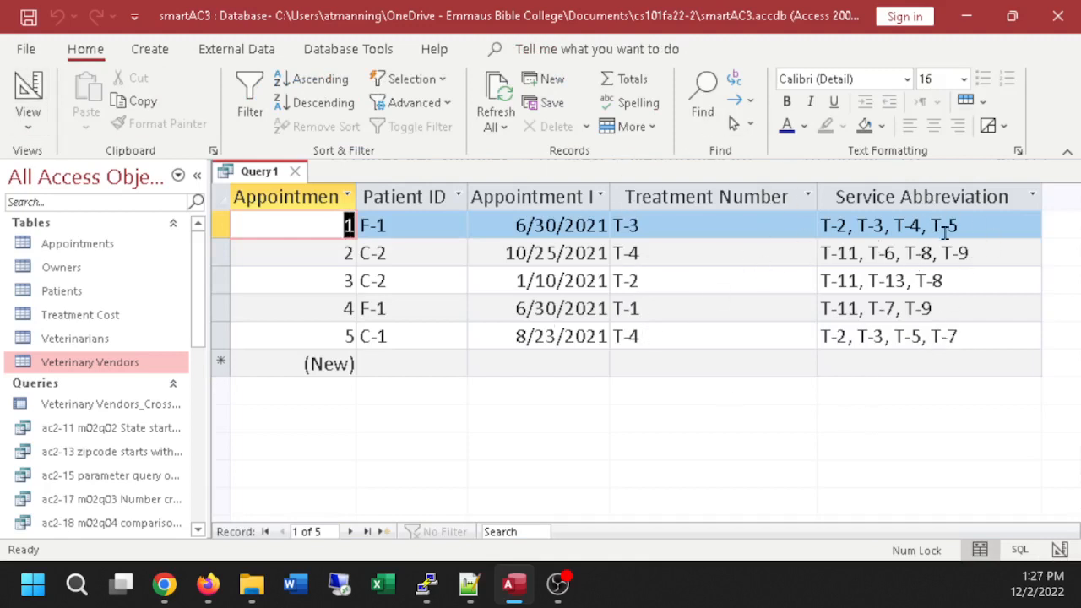
pyautogui.click(32, 91)
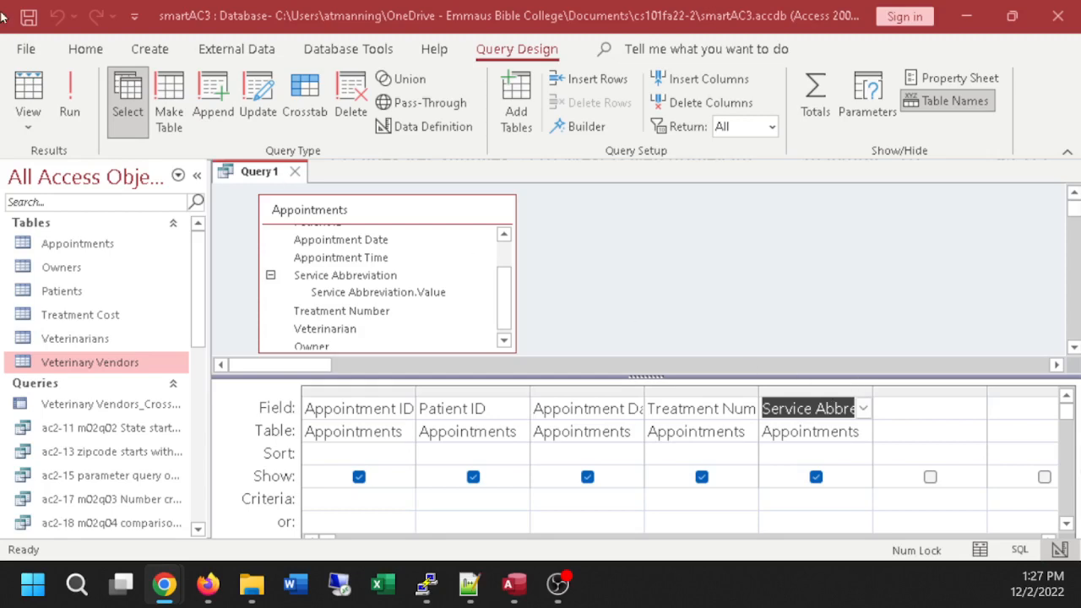
pyautogui.click(18, 89)
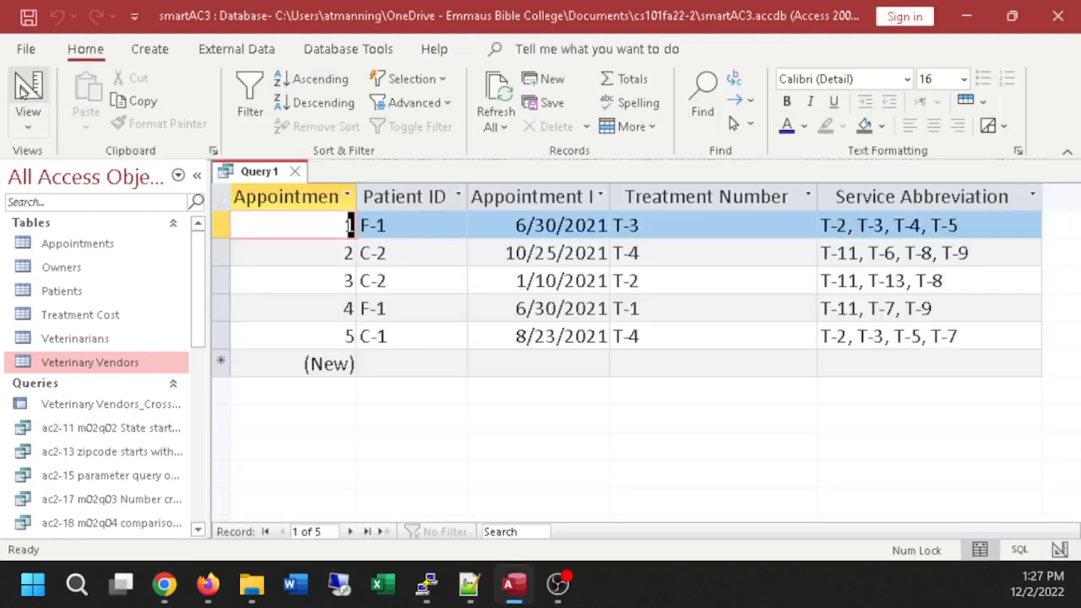
pyautogui.click(23, 91)
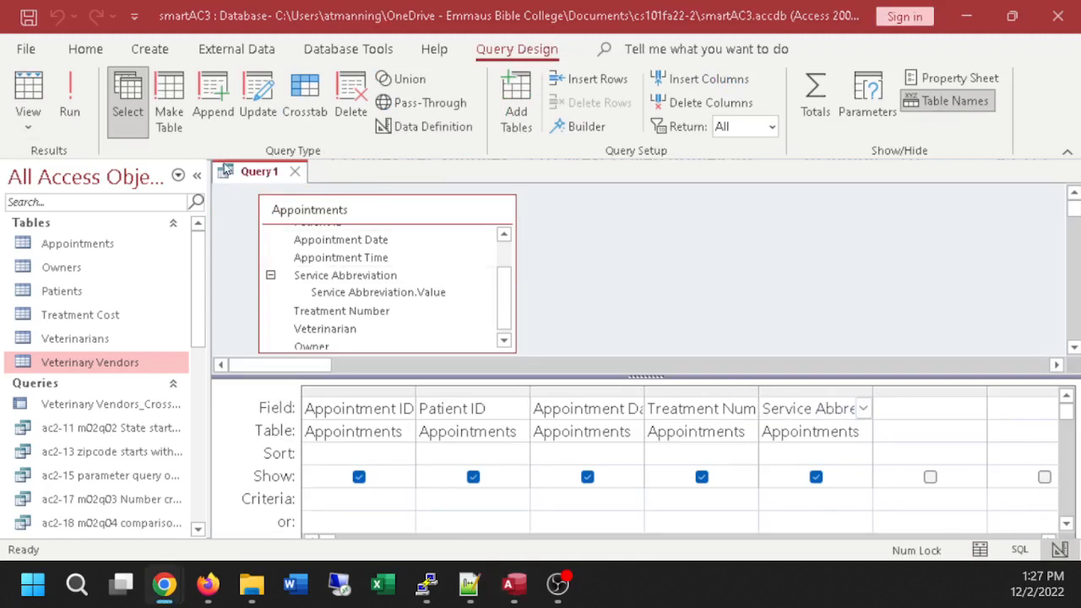
# Save the query as "ac3-42 query with multivalued field", view its datasheet and close it.
pyautogui.click(247, 178)
pyautogui.hotkey('ctrl', 's')
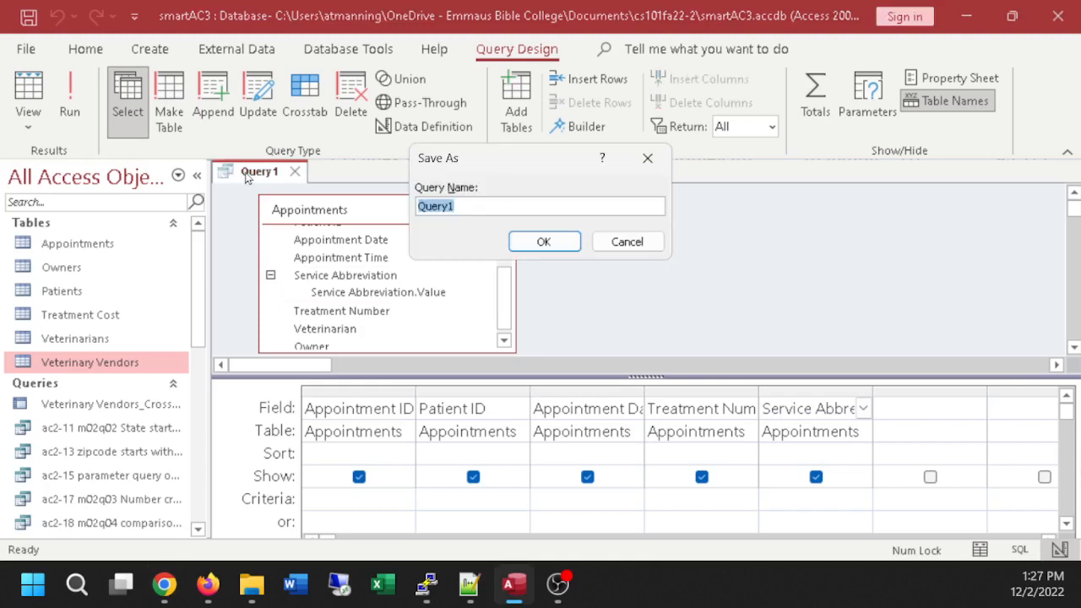
pyautogui.write('ac3-42 query with ')
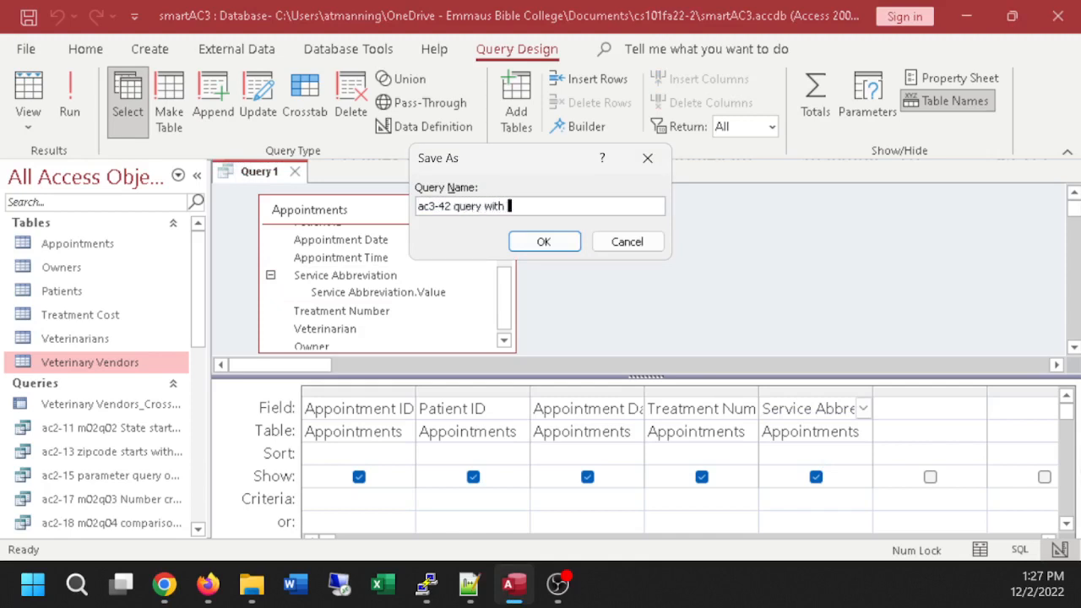
pyautogui.write('multival')
pyautogui.write('ues')
pyautogui.write('ed field')
pyautogui.press('Return')
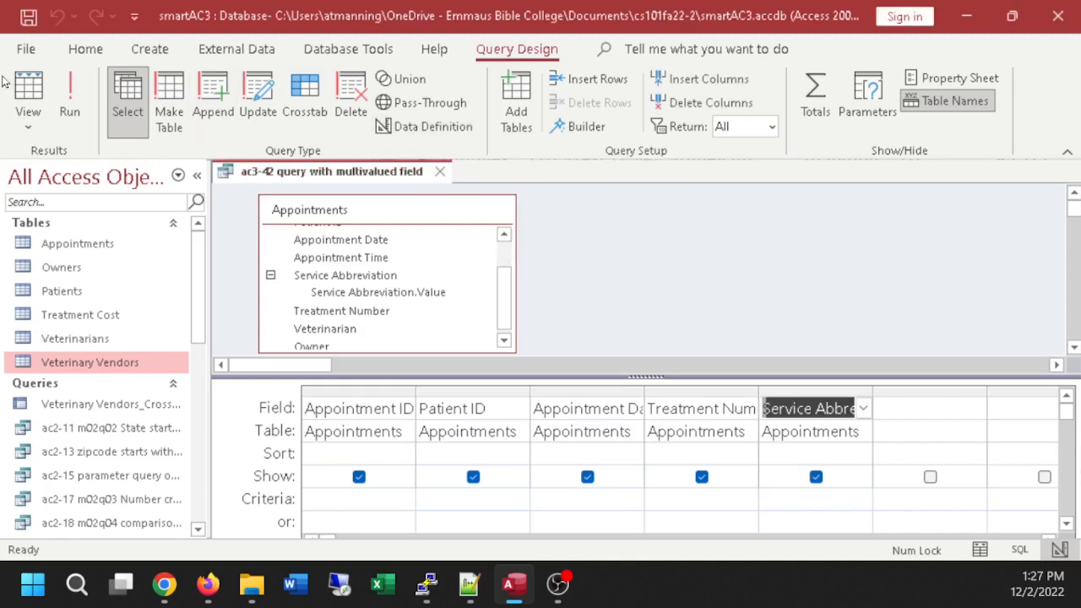
pyautogui.click(27, 87)
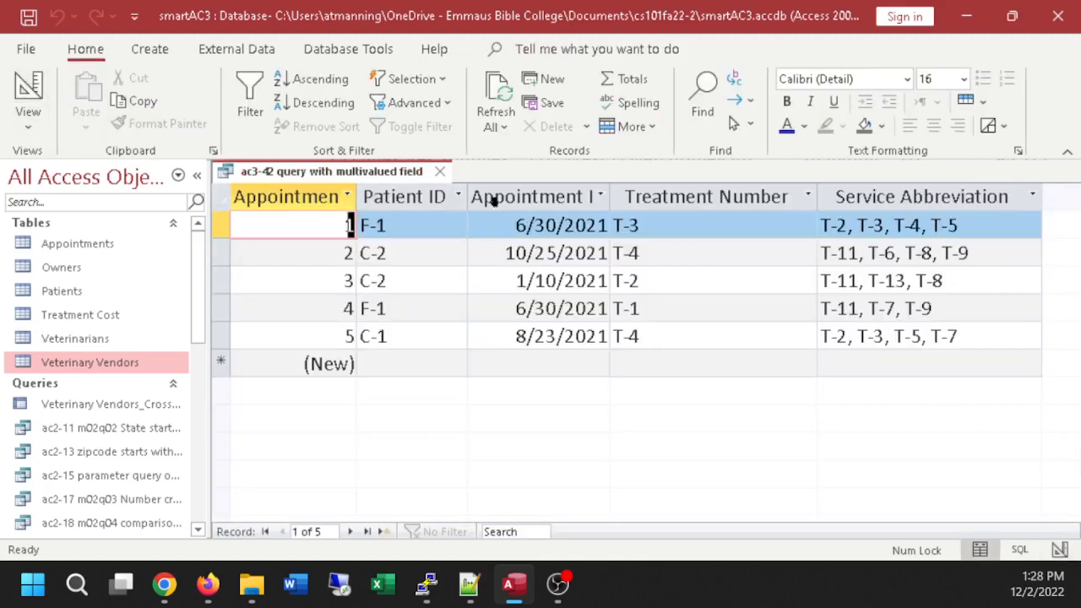
pyautogui.click(440, 172)
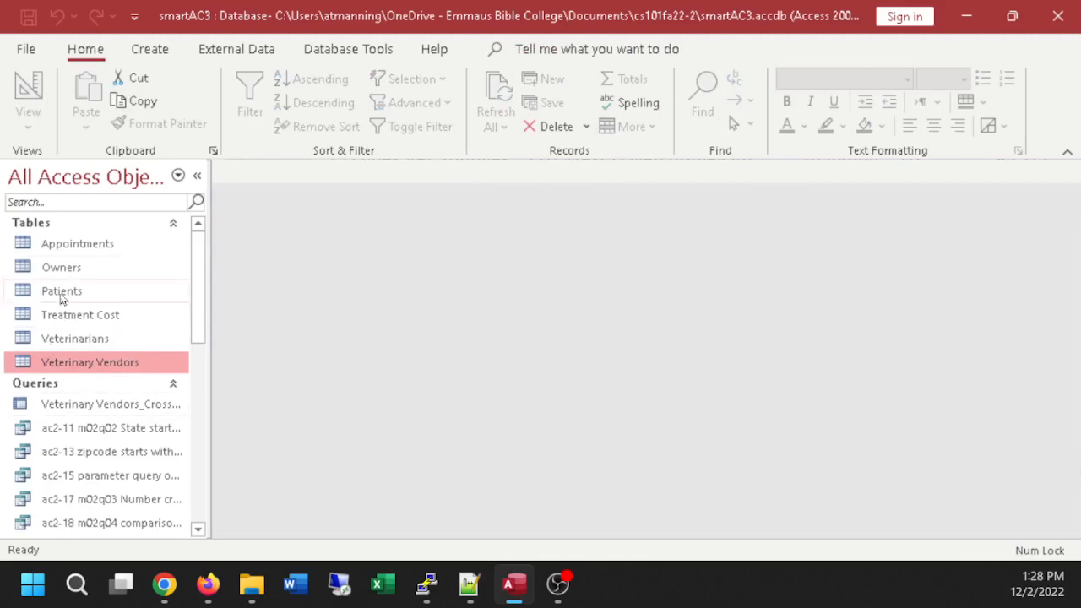
# Open the Appointments table to view its remaining columns and widen the navigation pane to fit the ac3-42 query's full name.
pyautogui.doubleClick(71, 246)
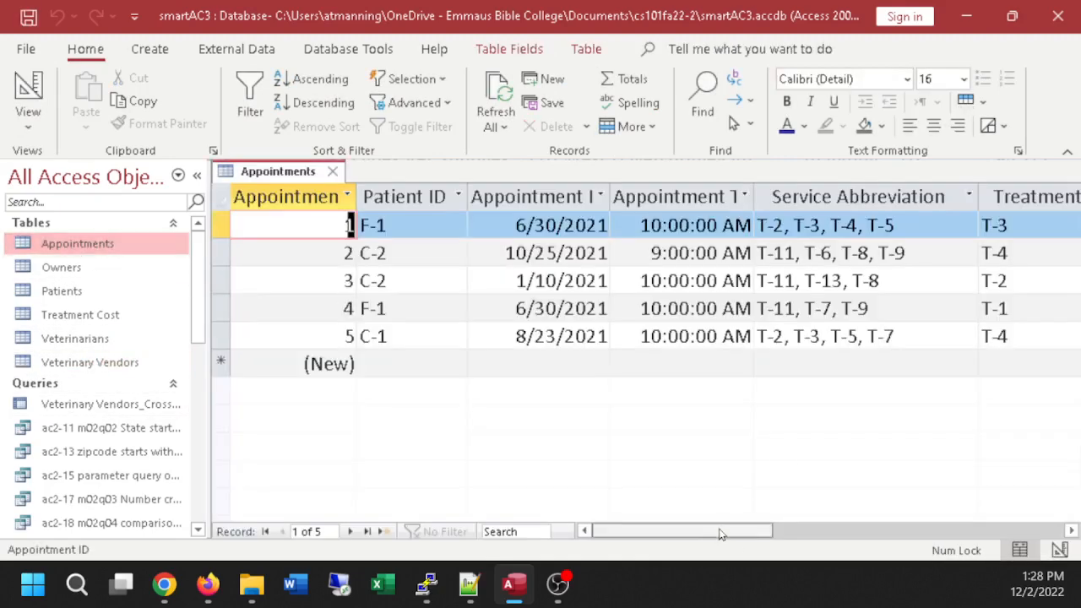
pyautogui.click(847, 532)
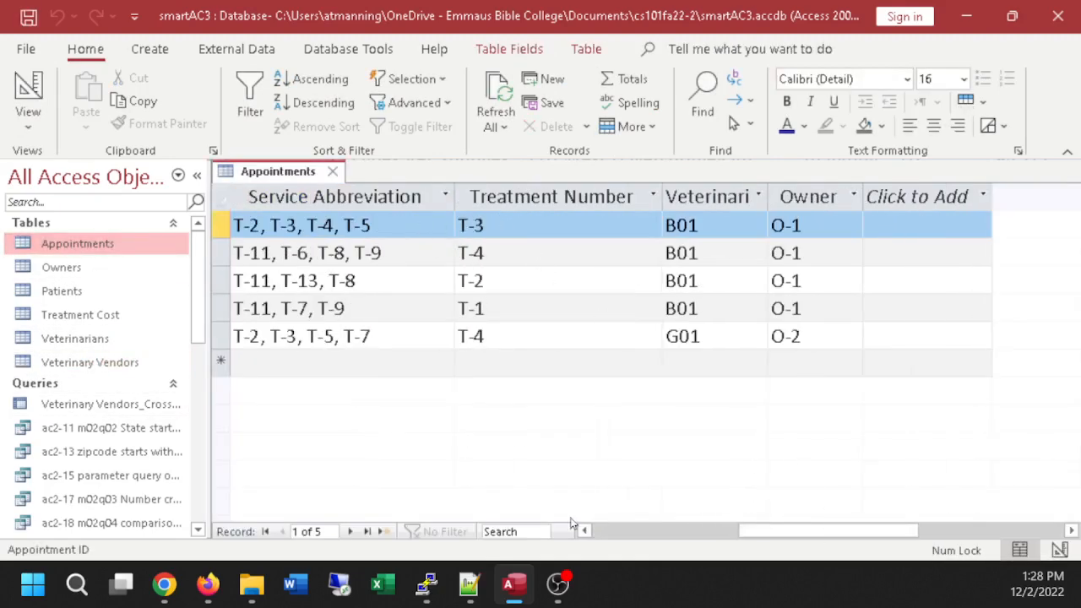
pyautogui.moveTo(748, 530); pyautogui.dragTo(739, 530)
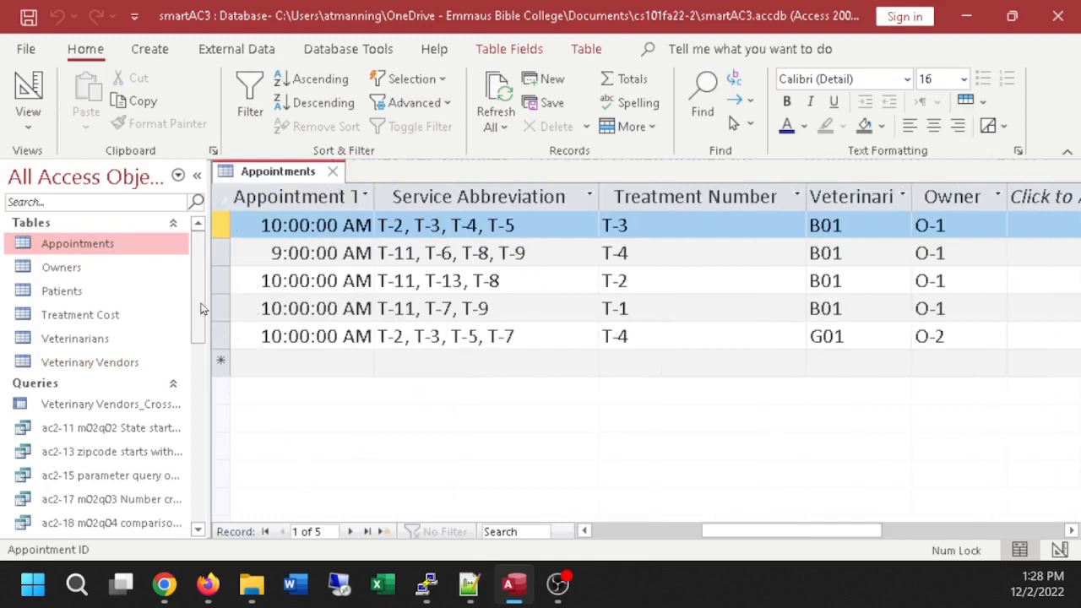
pyautogui.moveTo(204, 333); pyautogui.dragTo(203, 470)
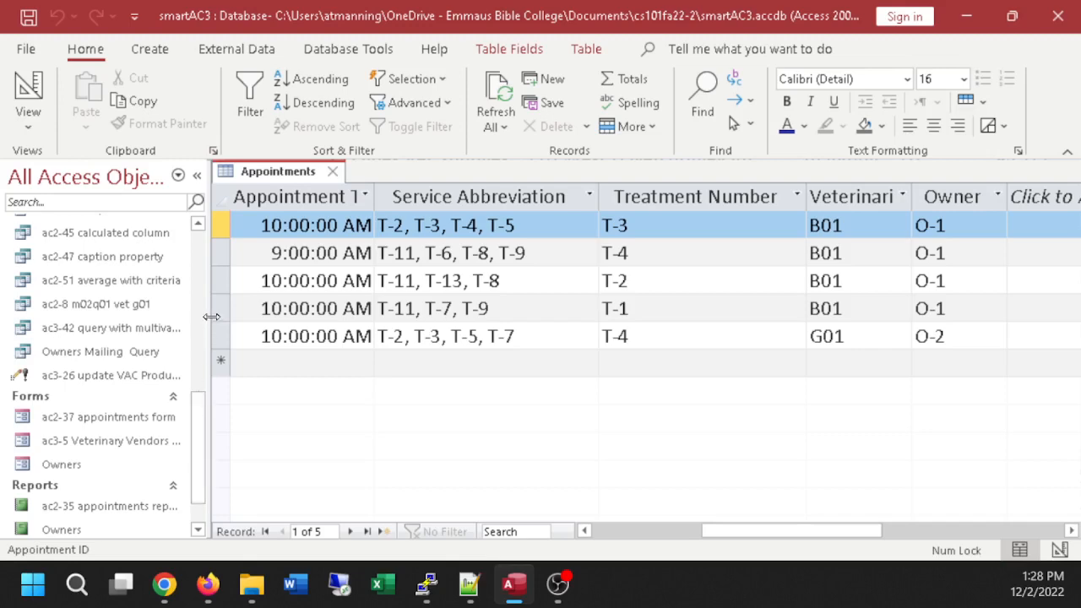
pyautogui.moveTo(211, 318); pyautogui.dragTo(244, 336)
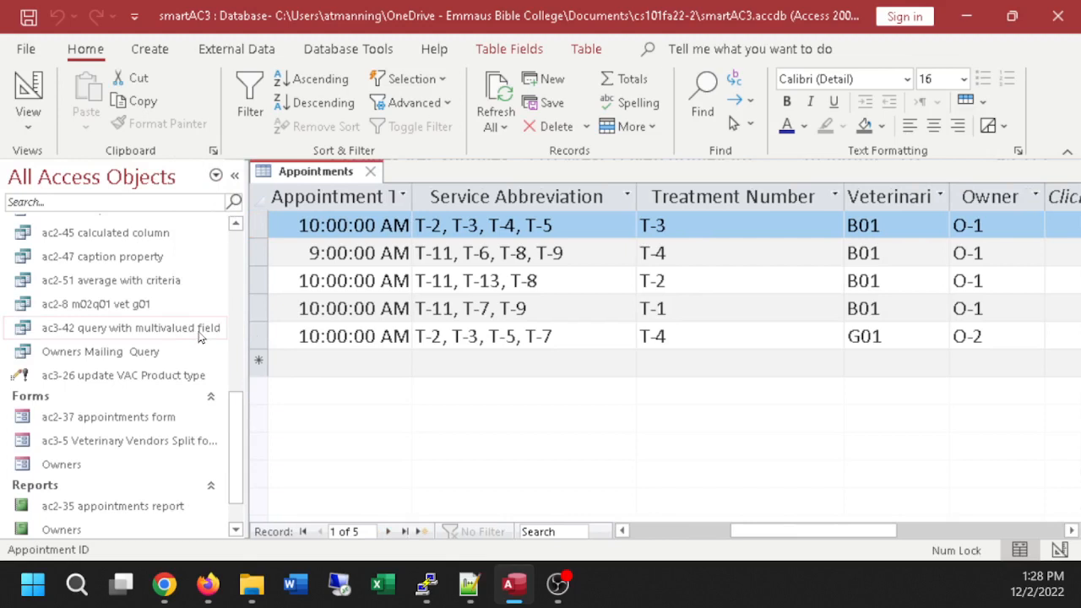
# Examine the list of service choices for the Service Abbreviation field in the first Appointments record, leaving its selections as they are.
pyautogui.click(581, 224)
pyautogui.click(627, 228)
pyautogui.click(627, 228)
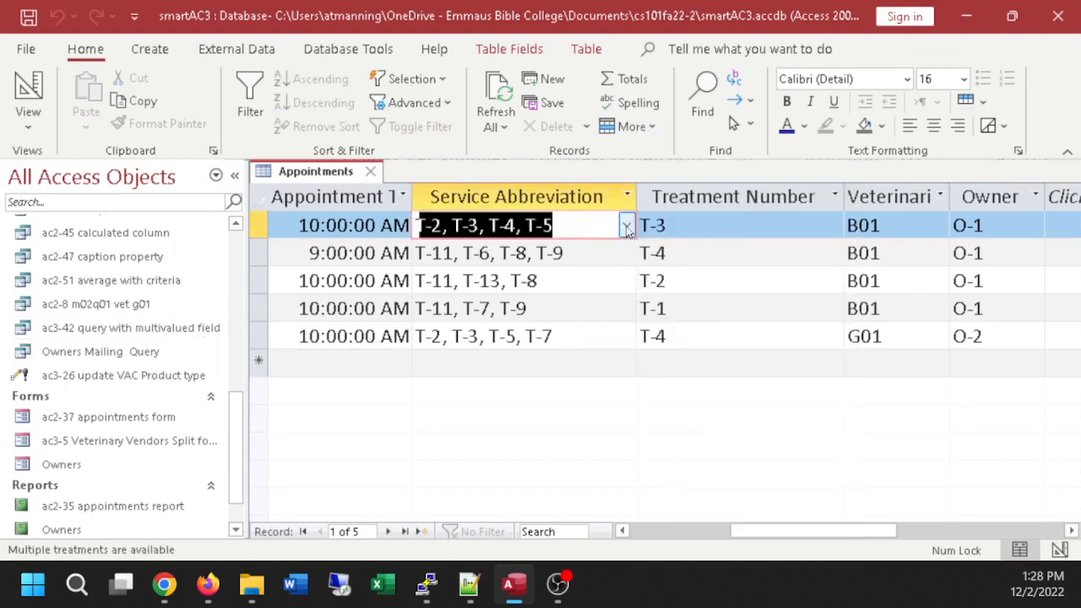
pyautogui.click(626, 228)
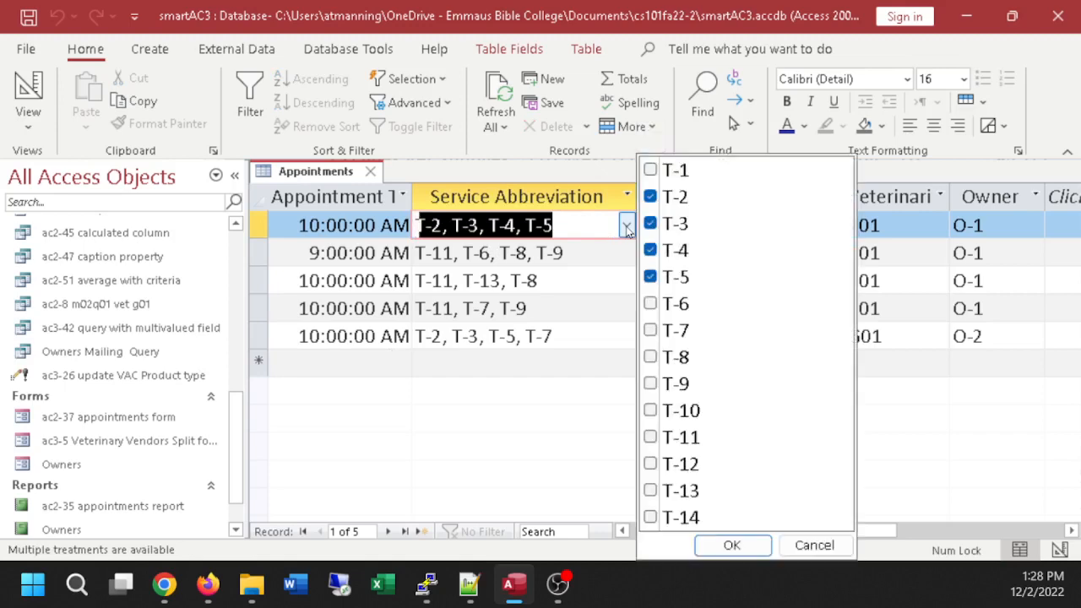
pyautogui.click(627, 228)
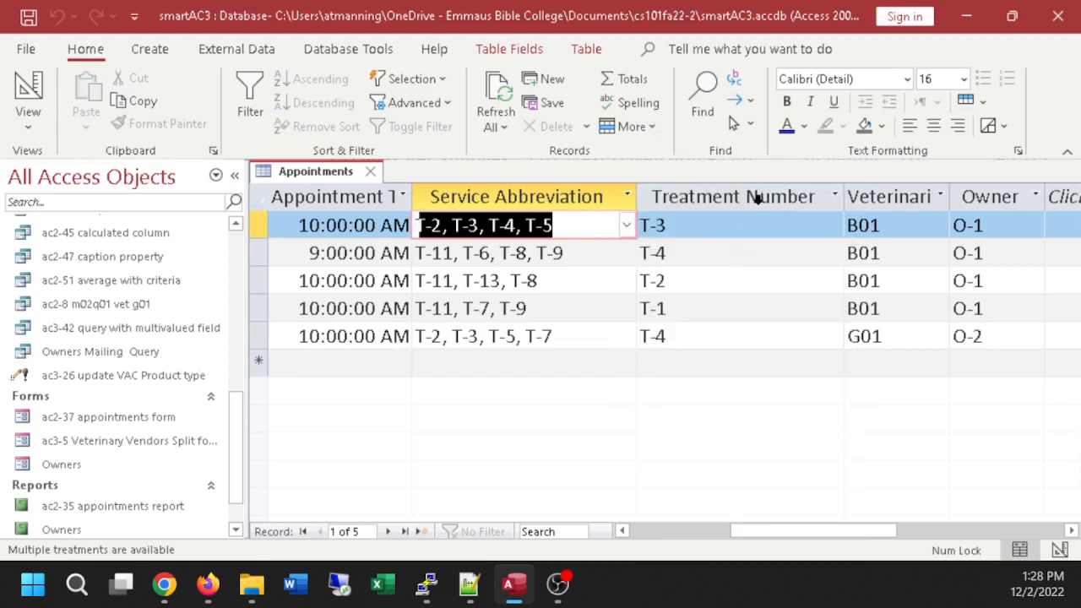
pyautogui.click(626, 225)
pyautogui.click(537, 253)
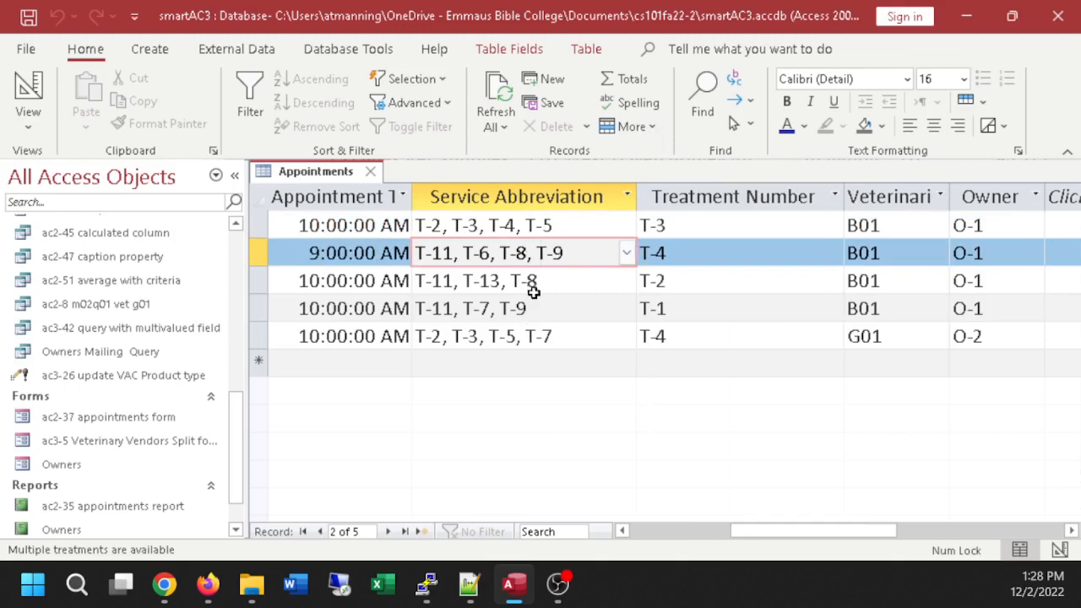
# Compare the Service Abbreviation and Treatment Number columns of the Appointments table, ending on Service Abbreviation, and close the table.
pyautogui.click(510, 199)
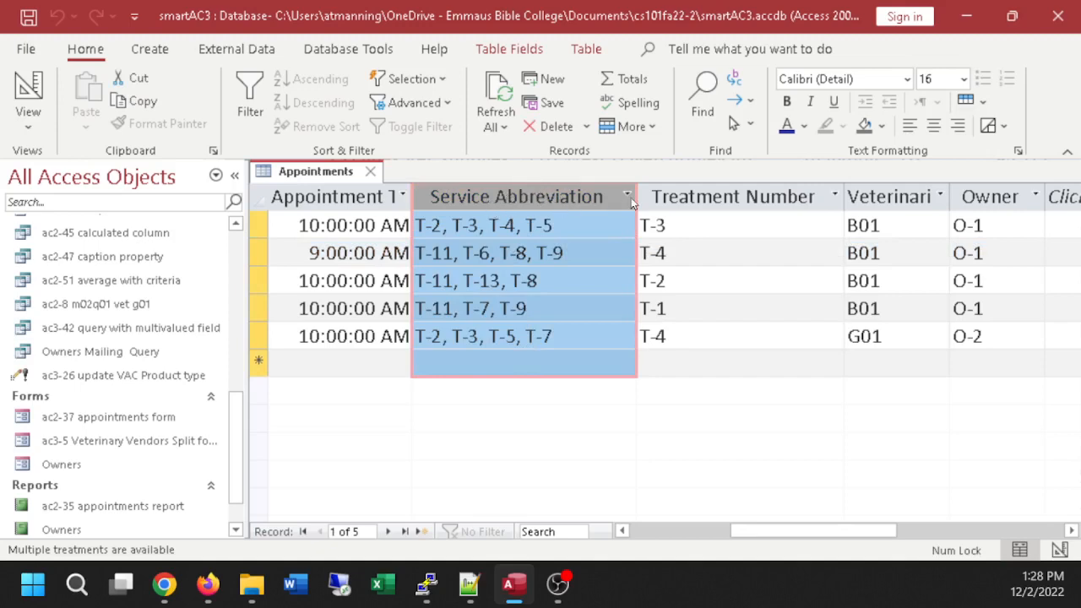
pyautogui.click(700, 197)
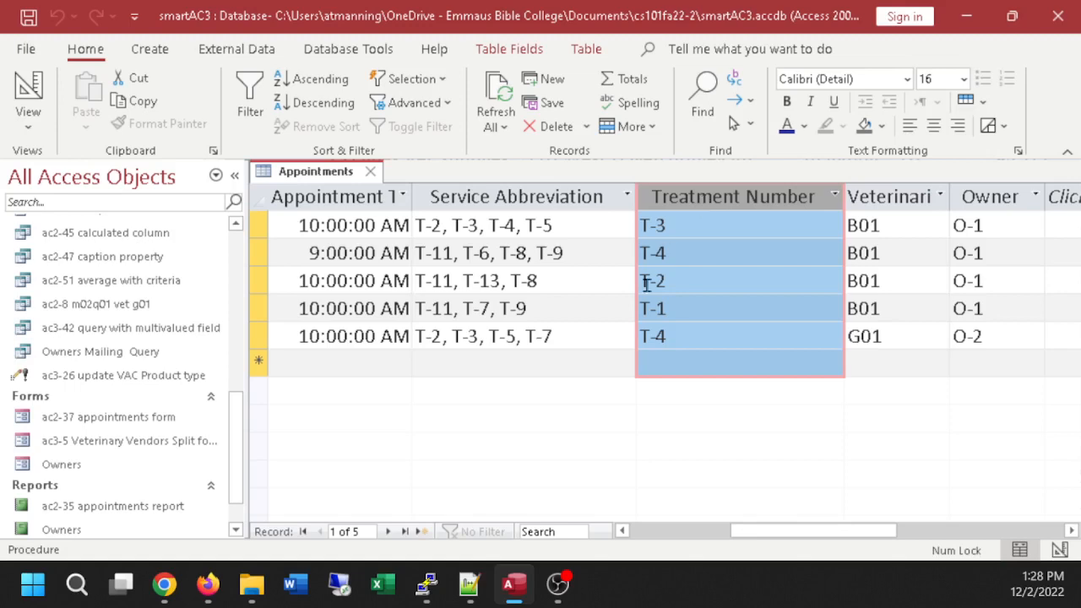
pyautogui.click(514, 249)
pyautogui.click(521, 196)
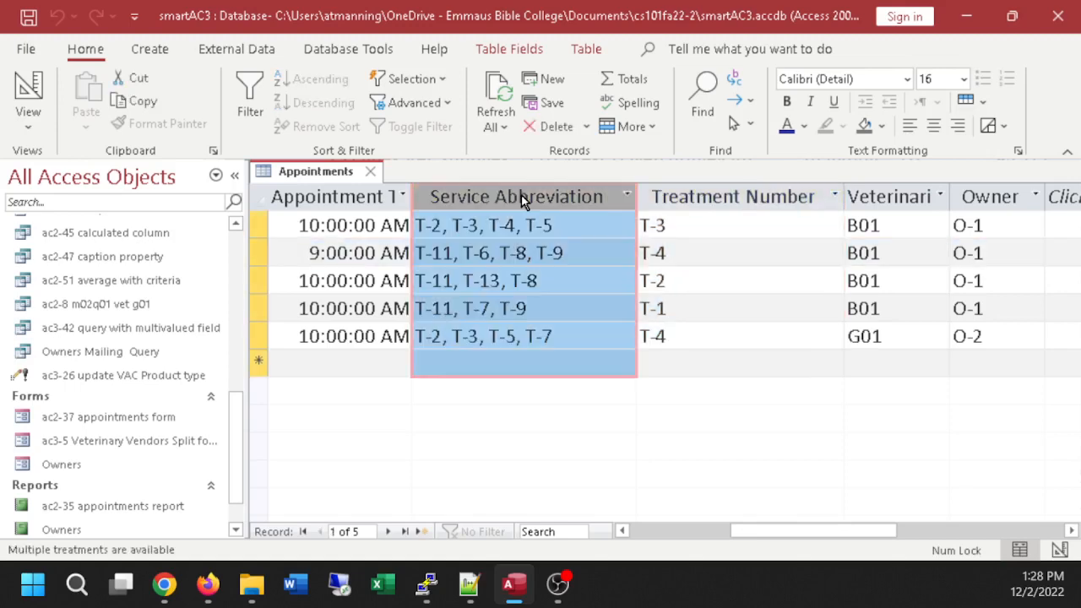
pyautogui.click(369, 171)
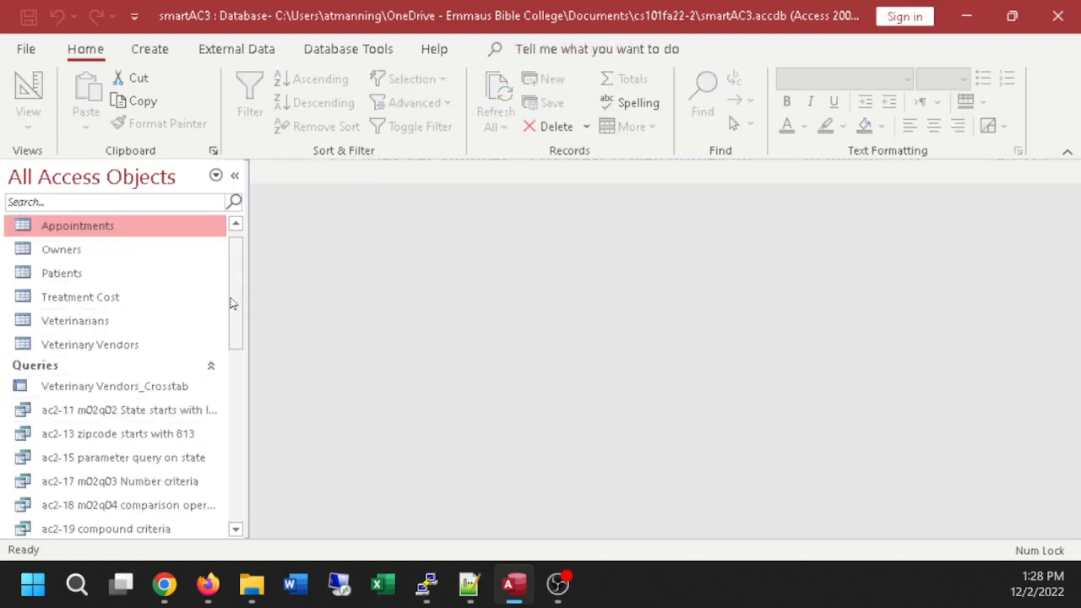
# Open the "ac3-42 query with multivalued field" datasheet to review it, and open the Patients table alongside it.
pyautogui.moveTo(235, 304); pyautogui.dragTo(248, 420)
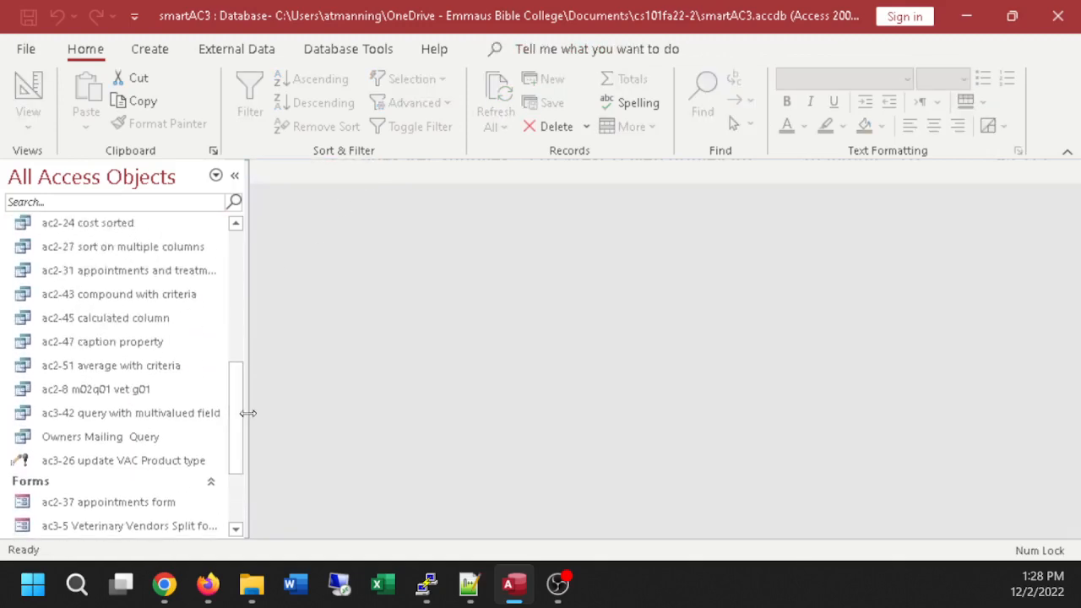
pyautogui.doubleClick(125, 413)
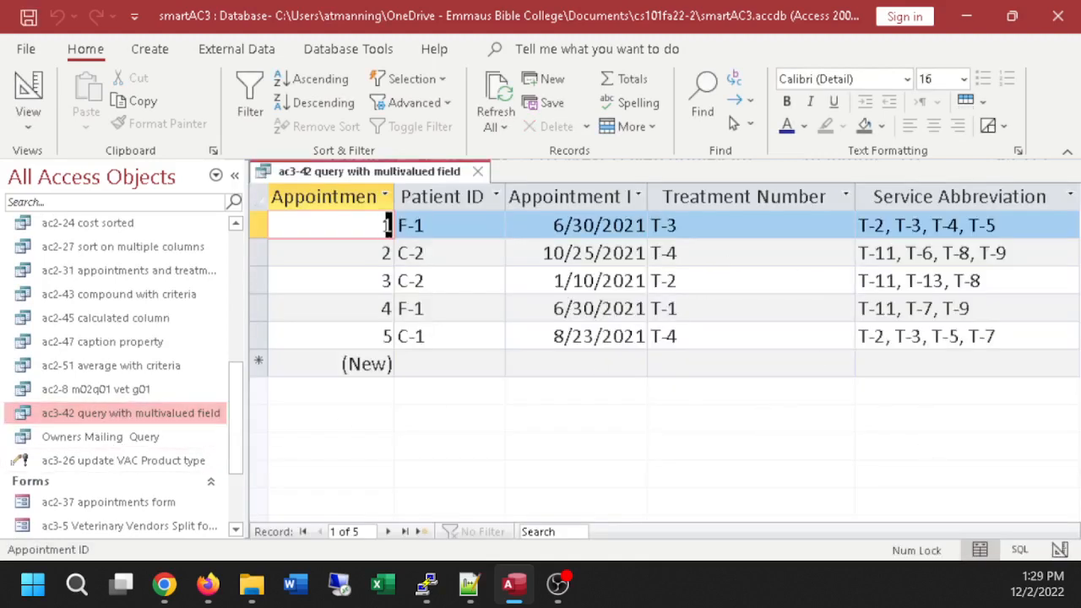
pyautogui.hotkey('alt', 'Tab')
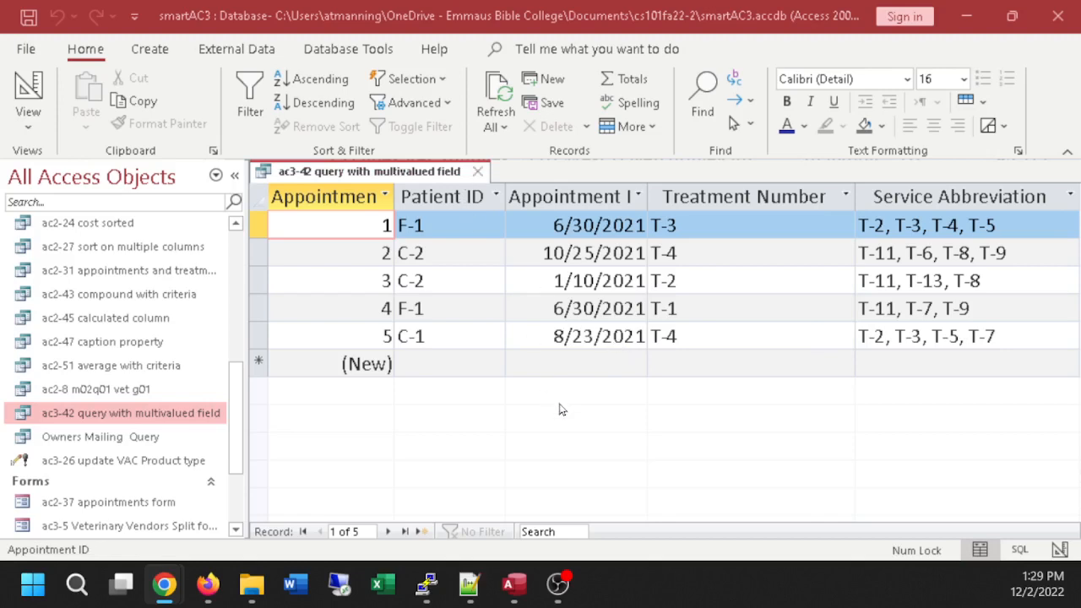
pyautogui.scroll(8, 223, 240)
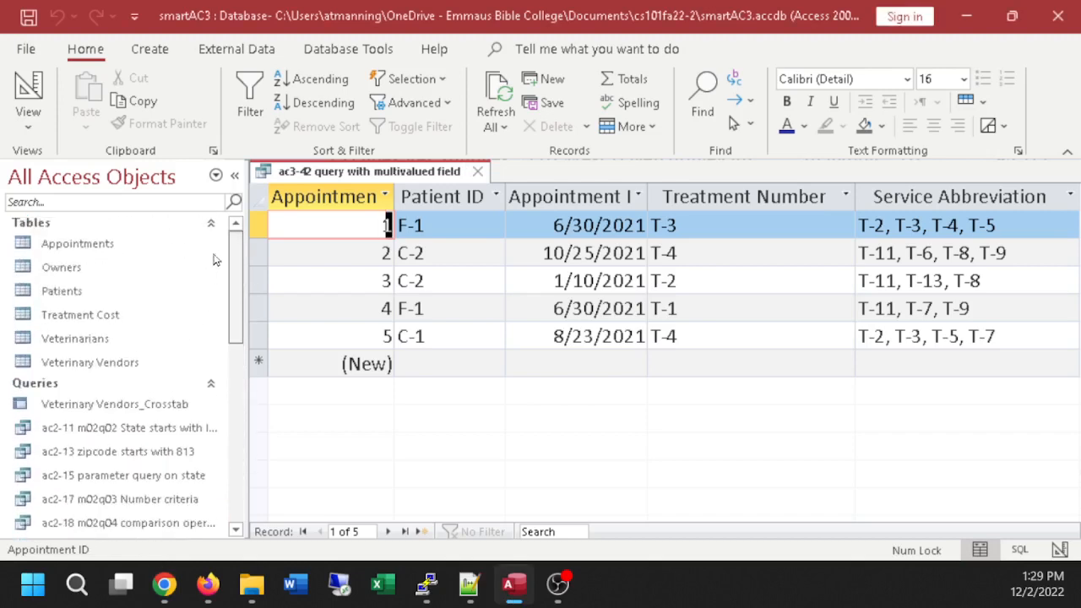
pyautogui.click(64, 294)
pyautogui.doubleClick(64, 296)
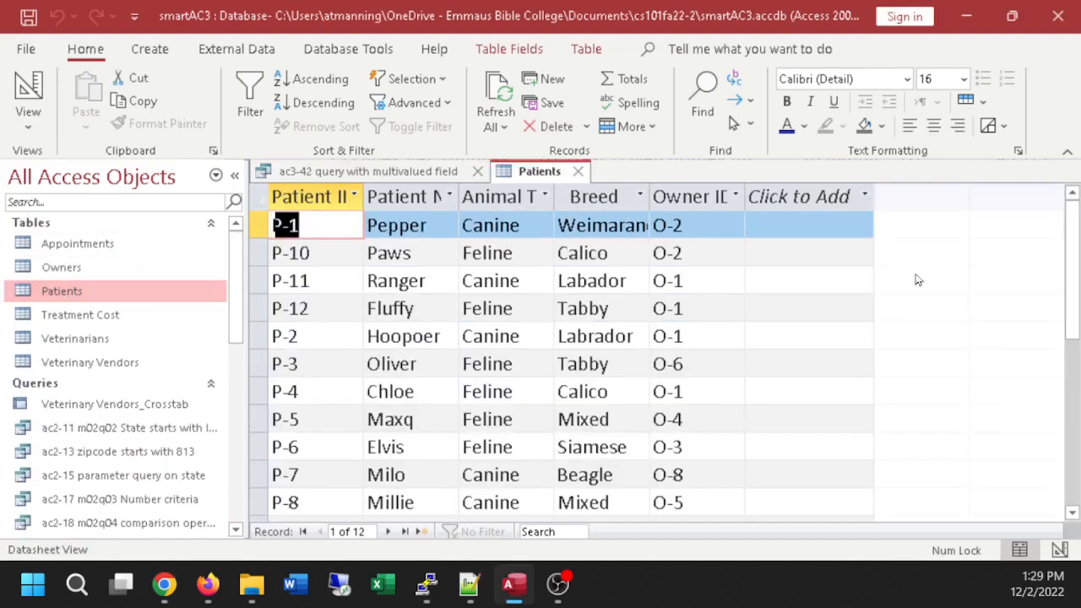
# Try changing the Owner ID of the first Patients record, Pepper, to O-20 and commit the entry.
pyautogui.click(687, 225)
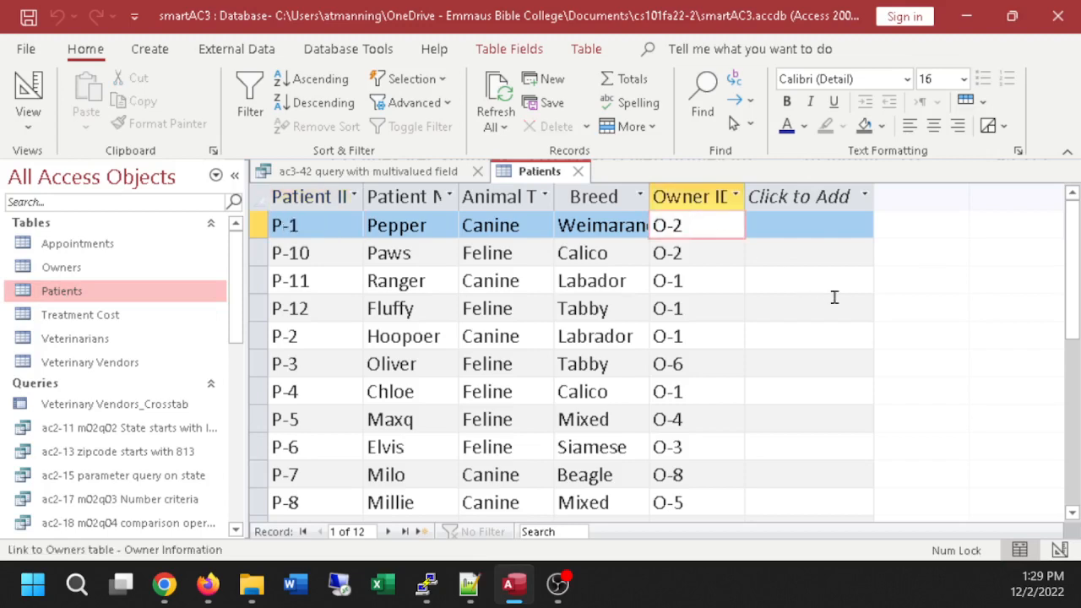
pyautogui.press('BackSpace')
pyautogui.write('20')
pyautogui.press('Return')
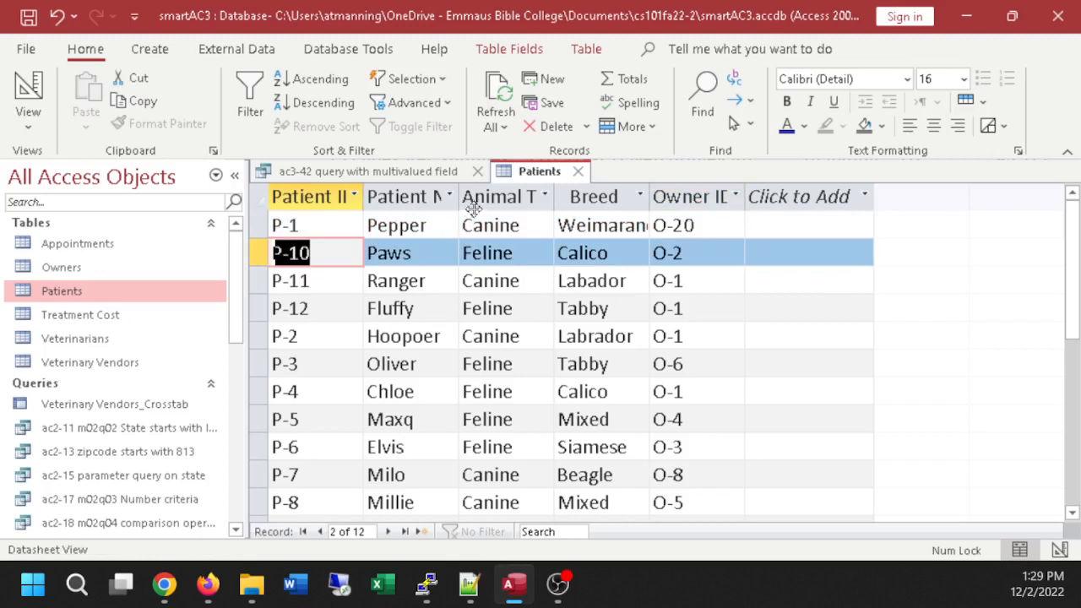
# Widen the Patient Name column to fit its heading and set the Owner ID in Pepper's record back to O-2.
pyautogui.moveTo(463, 197); pyautogui.dragTo(498, 197)
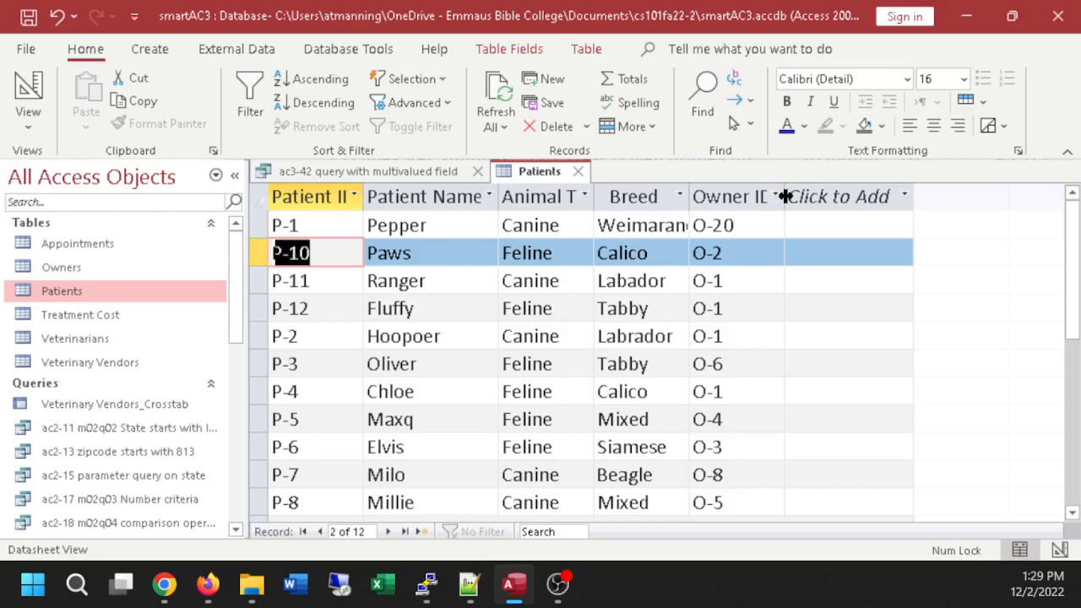
pyautogui.click(753, 225)
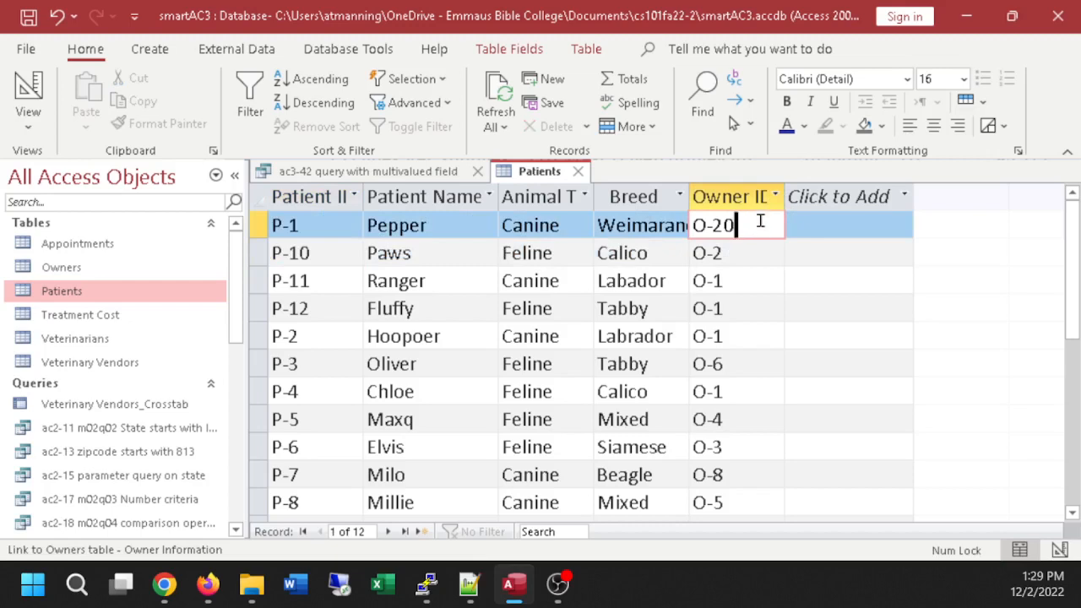
pyautogui.press('BackSpace')
pyautogui.click(758, 253)
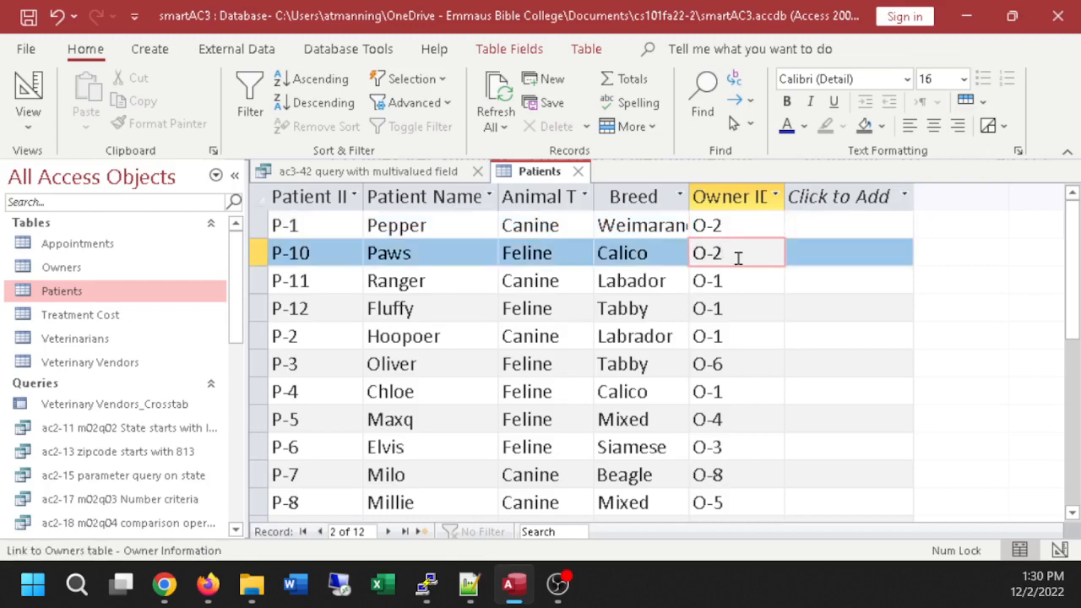
# Close the Patients table and the ac3-42 query, and exit the database program.
pyautogui.click(575, 172)
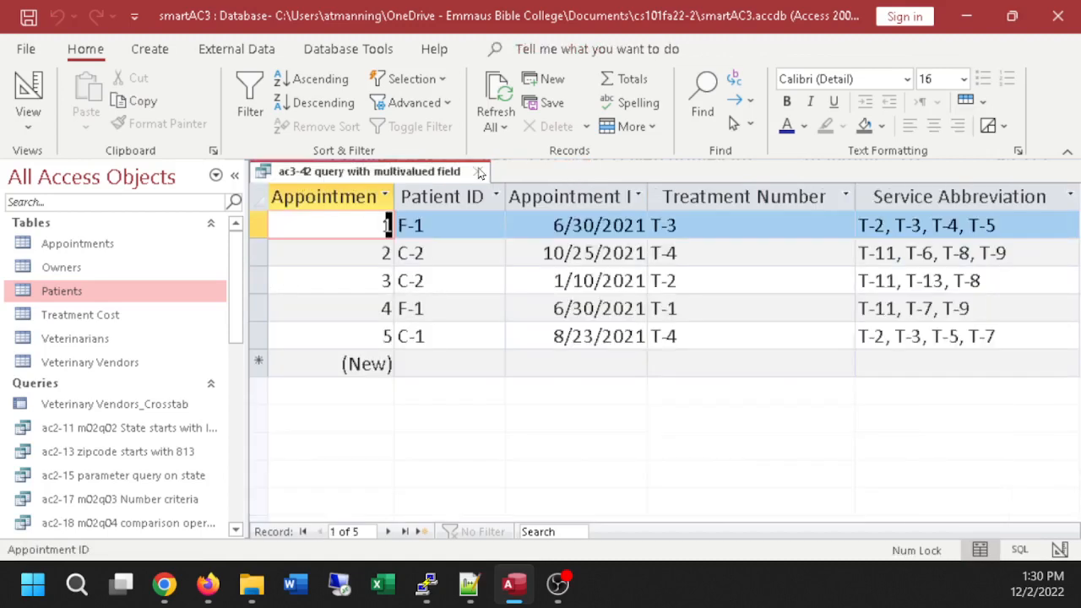
pyautogui.click(478, 172)
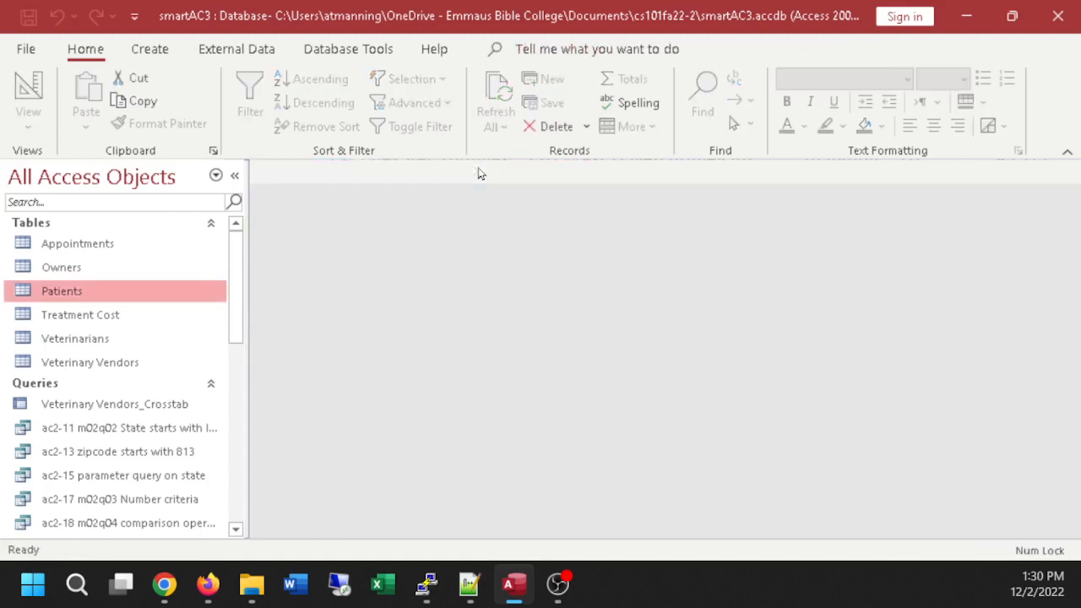
pyautogui.click(1057, 18)
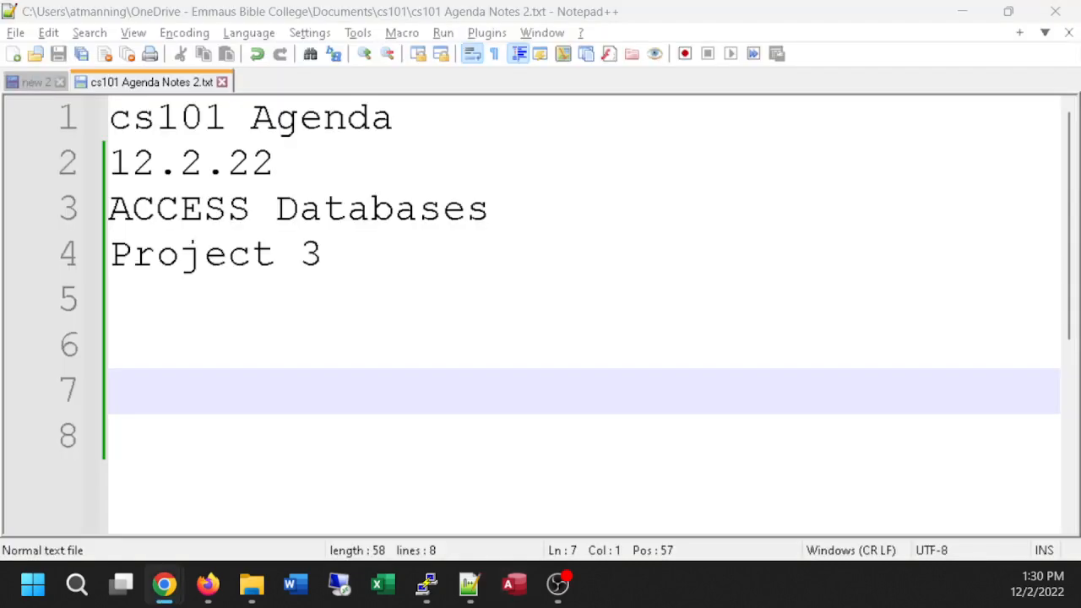